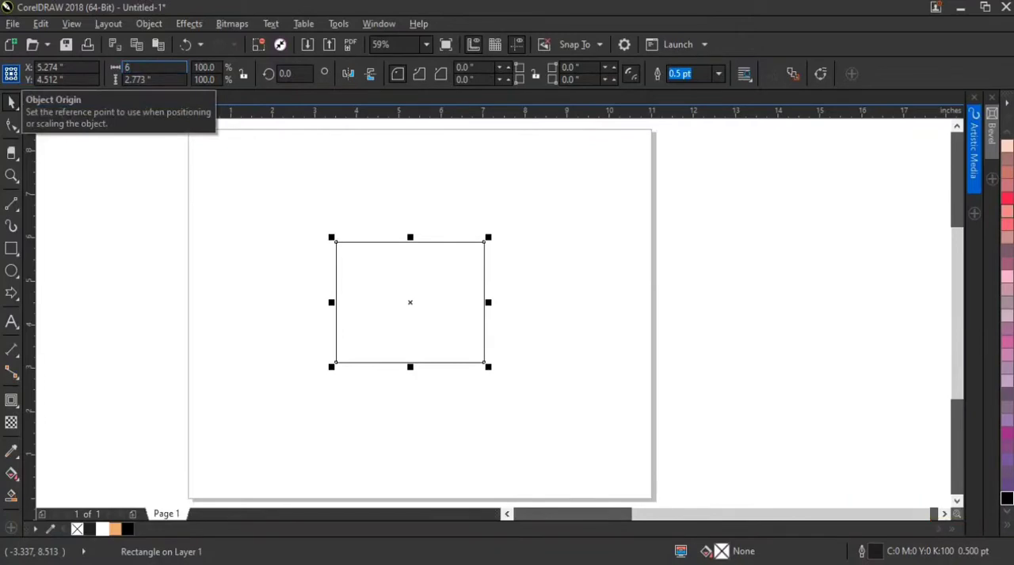
# Resize the selected rectangle to 6 inches wide and 2.5 inches high
pyautogui.press('Tab')
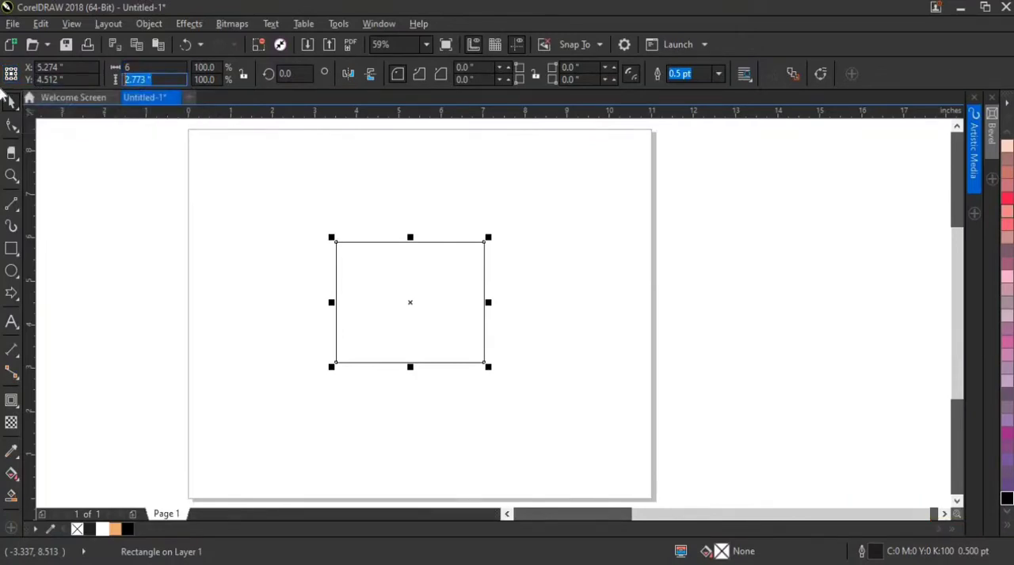
pyautogui.press('Return')
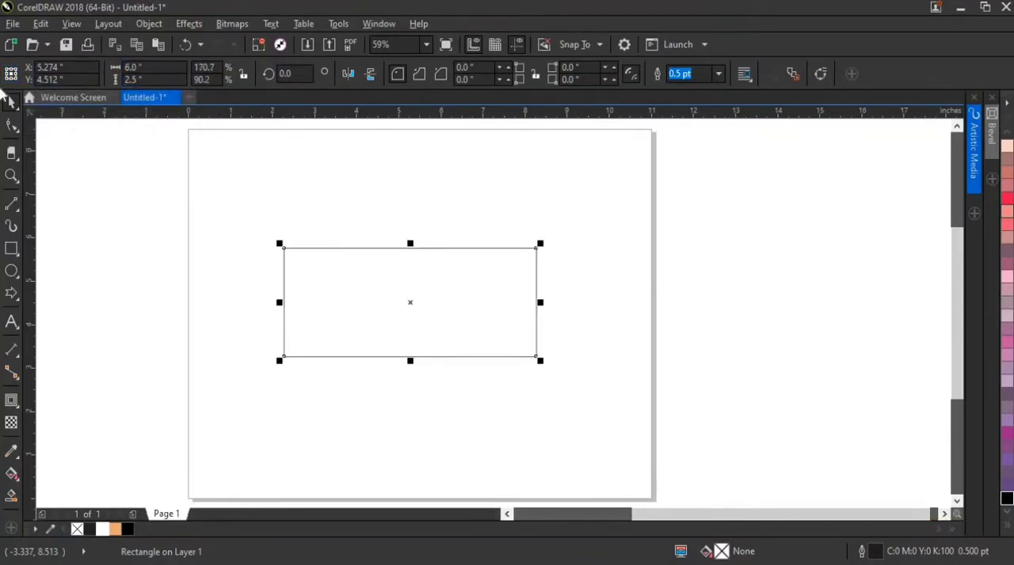
# Add a single inside contour to the rectangle with an offset of 0.04 inch
pyautogui.scroll(3, 348, 263)
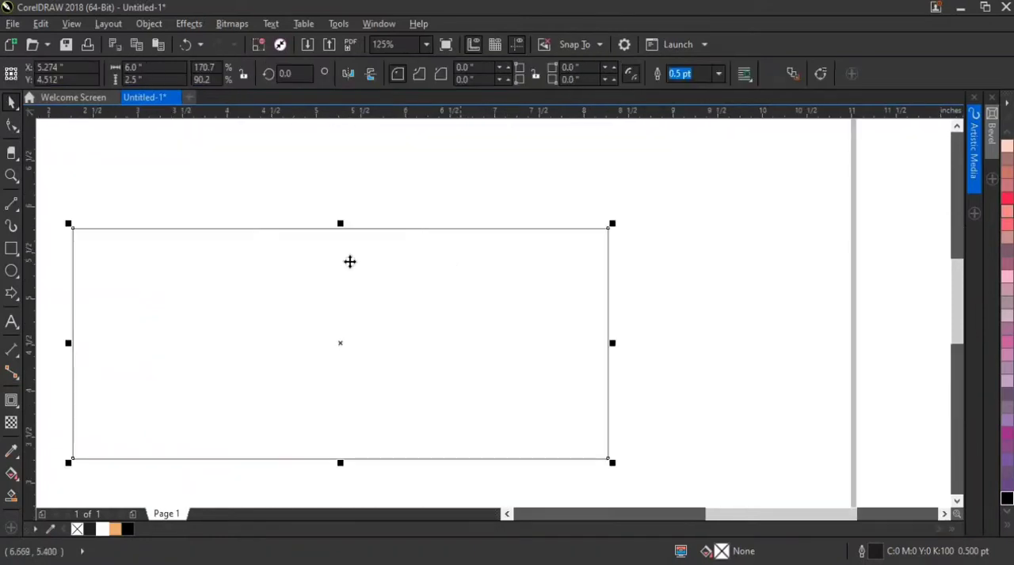
pyautogui.click(19, 411)
pyautogui.click(47, 417)
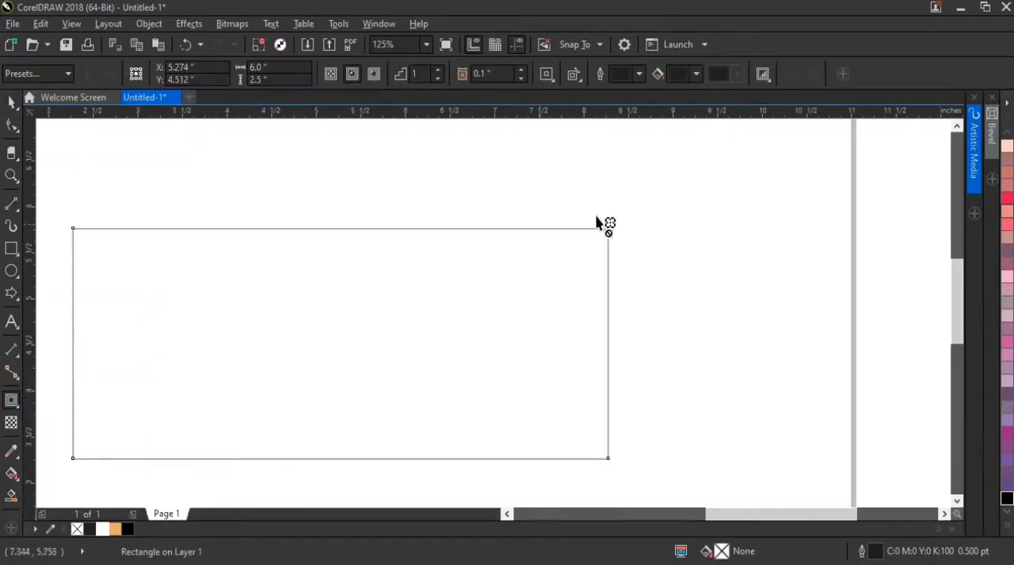
pyautogui.scroll(4, 602, 223)
pyautogui.moveTo(631, 230); pyautogui.dragTo(626, 237)
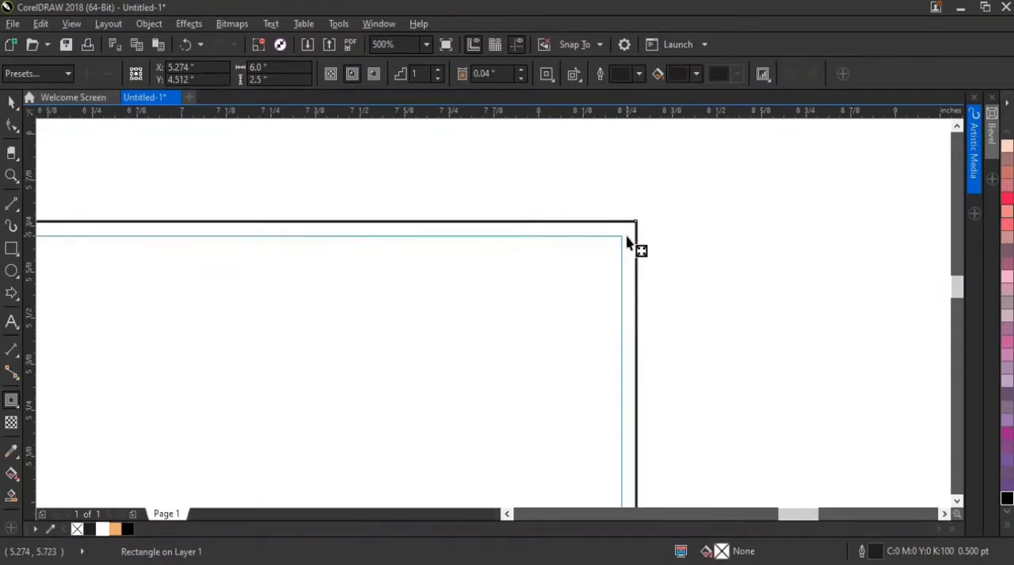
pyautogui.scroll(-2, 627, 237)
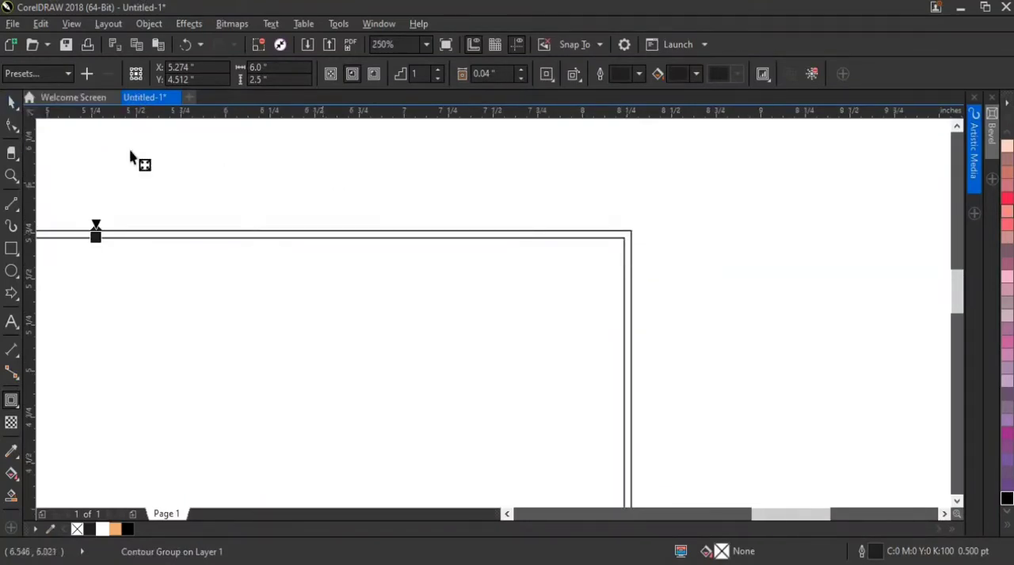
# Break the rectangle's contour group apart into separate outer and inner rectangles, and deselect them
pyautogui.click(13, 103)
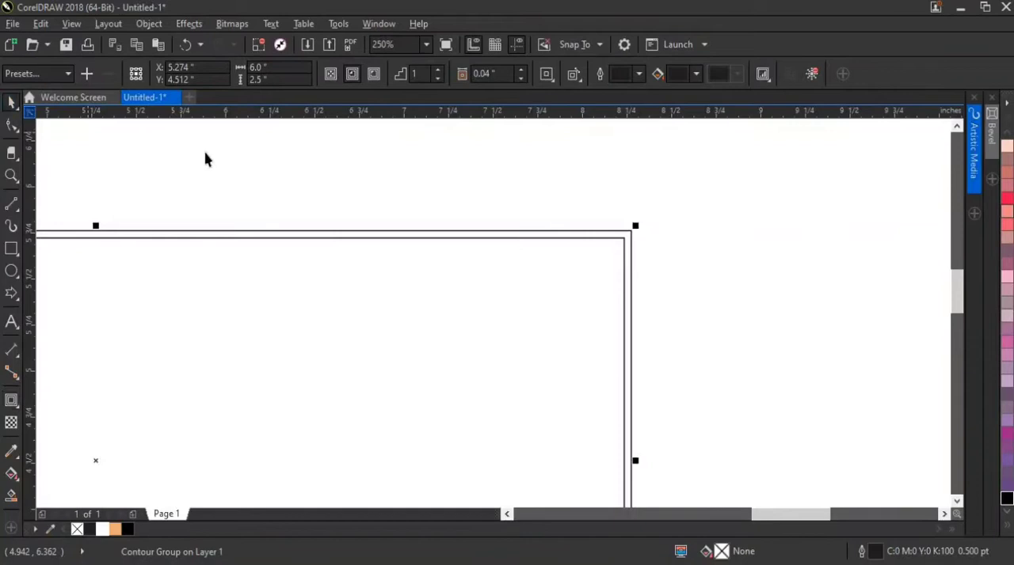
pyautogui.rightClick(260, 291)
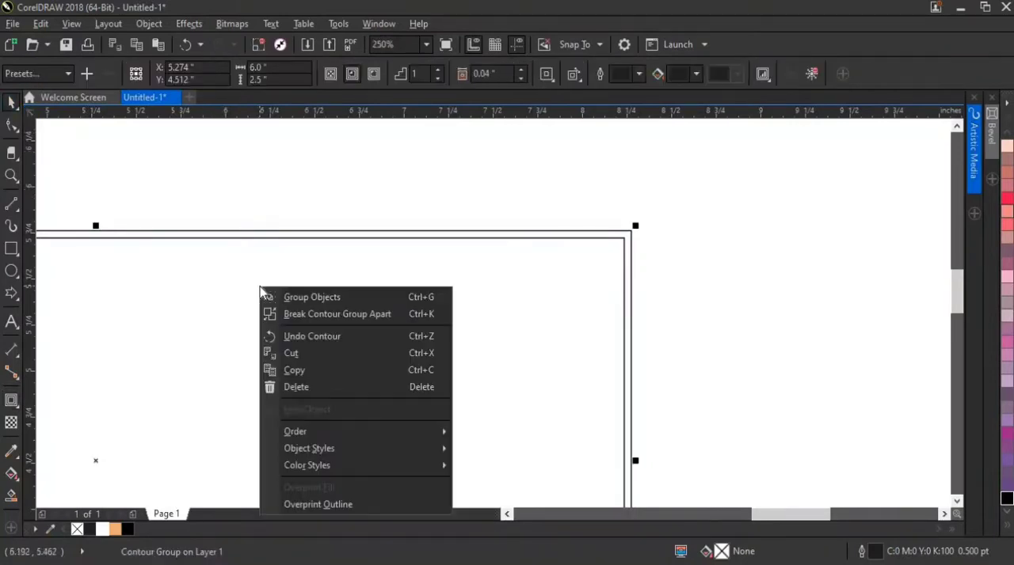
pyautogui.click(301, 315)
pyautogui.click(571, 187)
# Move the two circular portrait images together onto the upper right corner of the double rectangle
pyautogui.scroll(-2, 600, 233)
pyautogui.scroll(1, 577, 238)
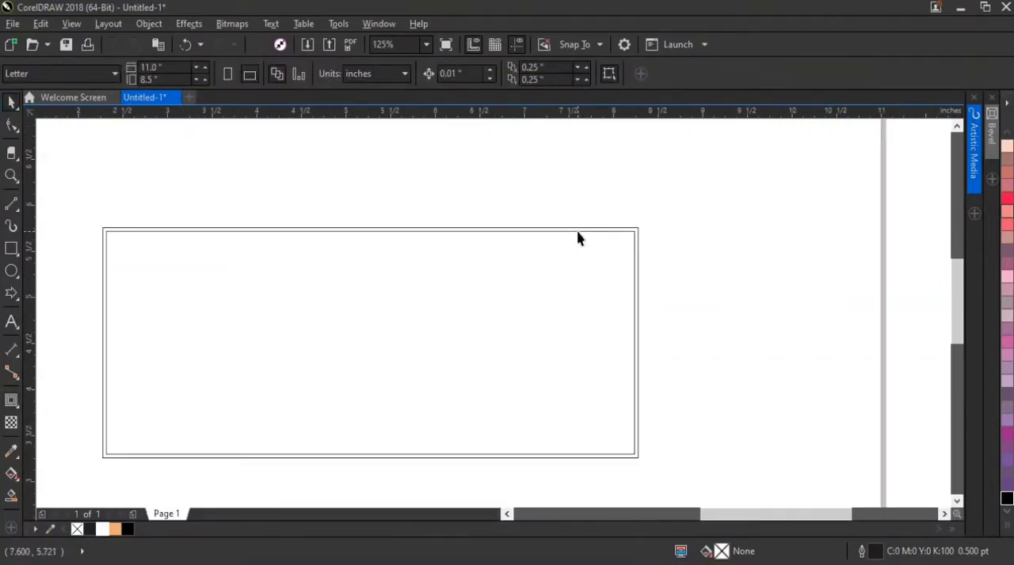
pyautogui.scroll(-2, 629, 335)
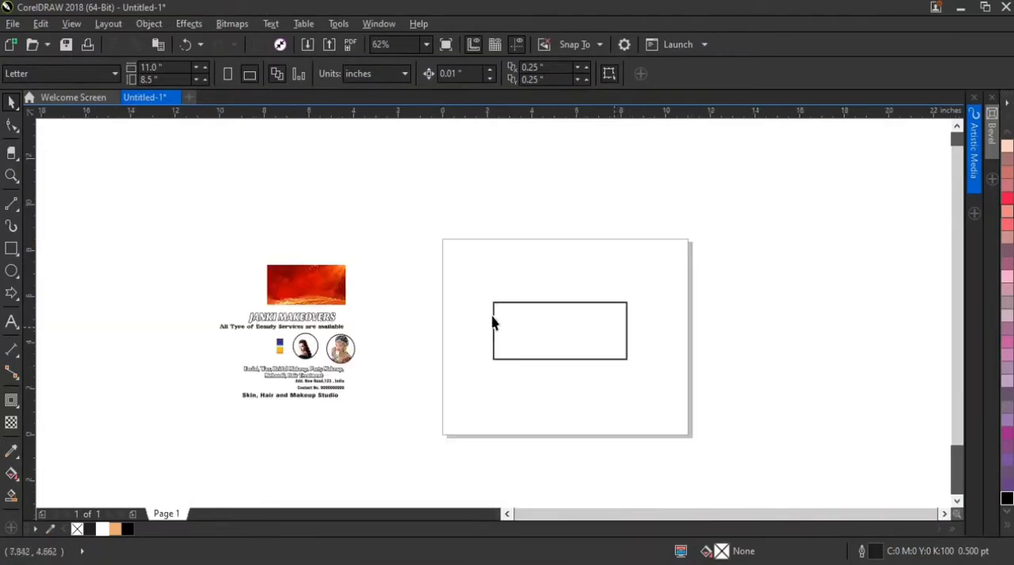
pyautogui.click(313, 353)
pyautogui.keyDown('shift'); pyautogui.click(344, 349); pyautogui.keyUp('shift')
pyautogui.moveTo(344, 349); pyautogui.dragTo(635, 302)
pyautogui.scroll(3, 635, 302)
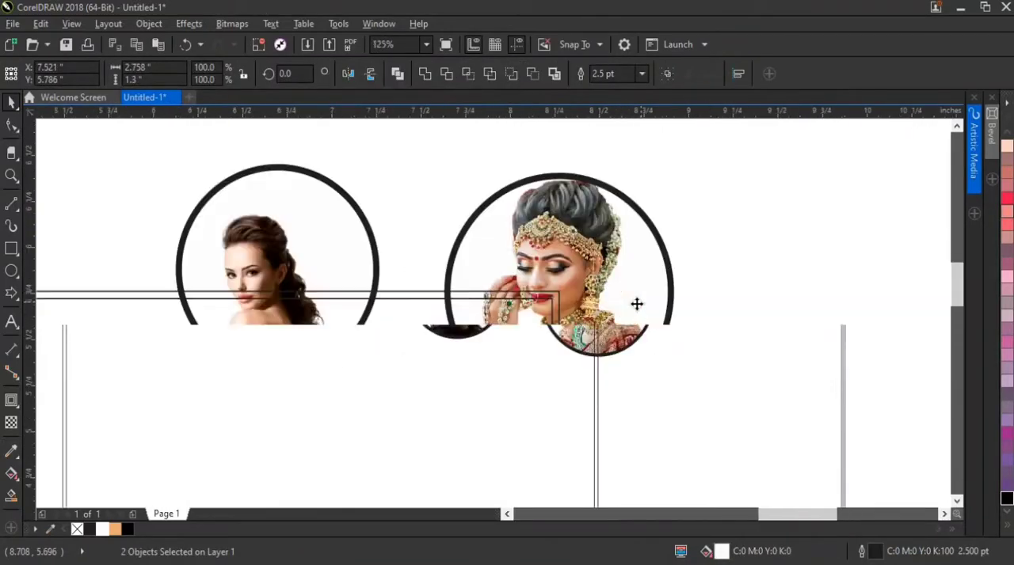
pyautogui.click(749, 265)
# Move the bride portrait clear of the frame and place the long-haired woman's circle over the rectangle's upper right corner
pyautogui.moveTo(710, 374); pyautogui.dragTo(723, 416)
pyautogui.moveTo(278, 220); pyautogui.dragTo(559, 324)
pyautogui.scroll(1, 550, 268)
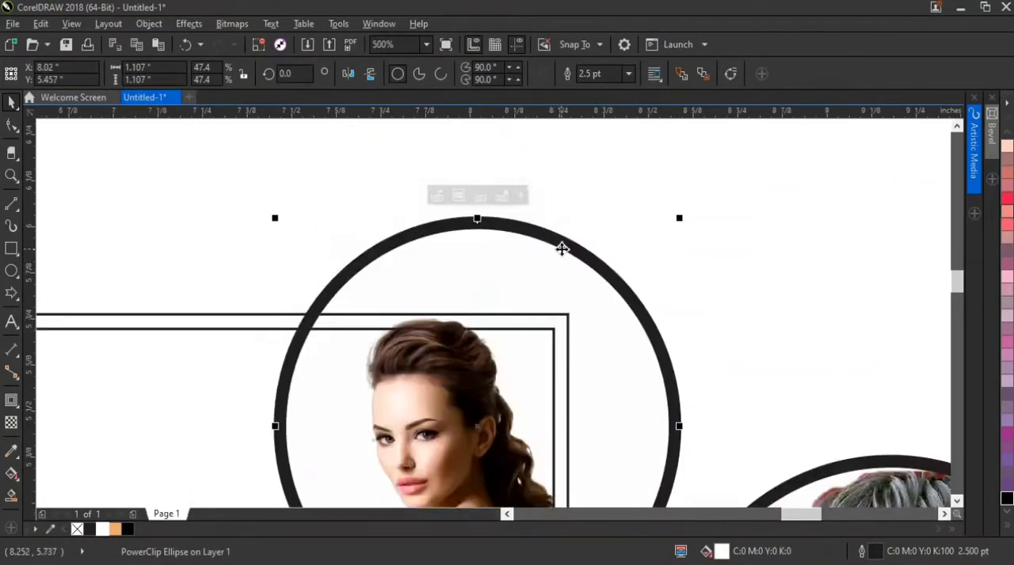
pyautogui.scroll(-1, 563, 248)
pyautogui.moveTo(574, 289); pyautogui.dragTo(568, 265)
pyautogui.scroll(1, 571, 253)
pyautogui.scroll(-2, 552, 335)
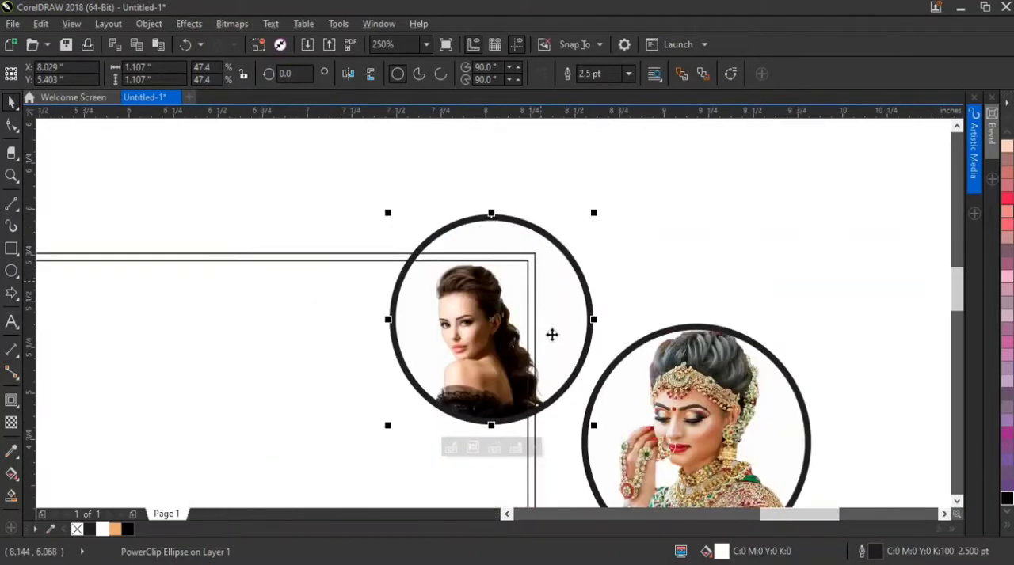
# Fine-tune the long-haired woman's circle over the corner, centred at about X 7.996, Y 5.415 inches
pyautogui.scroll(2, 560, 319)
pyautogui.moveTo(554, 319); pyautogui.dragTo(547, 322)
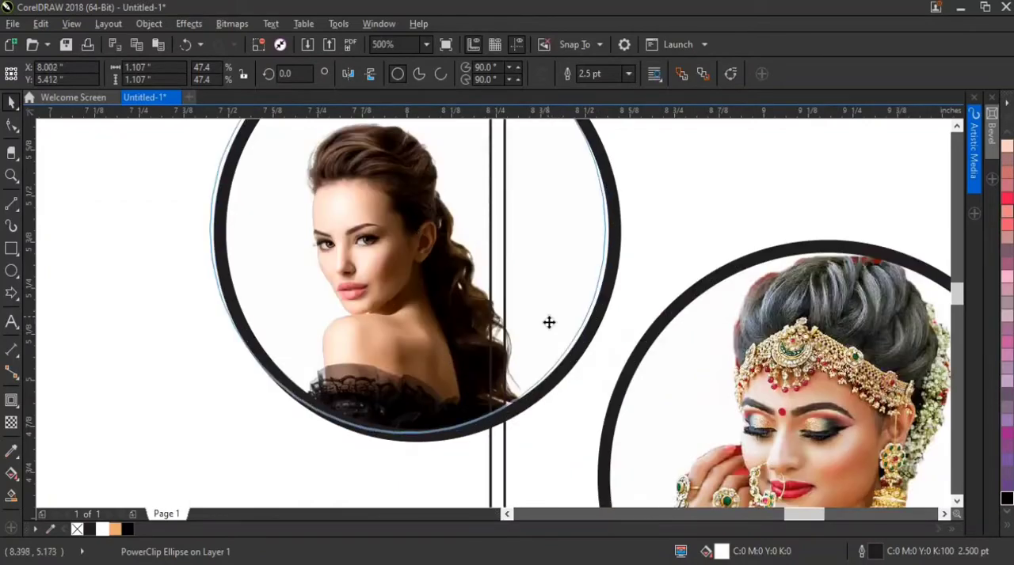
pyautogui.scroll(-1, 540, 301)
pyautogui.scroll(1, 526, 190)
pyautogui.scroll(1, 456, 168)
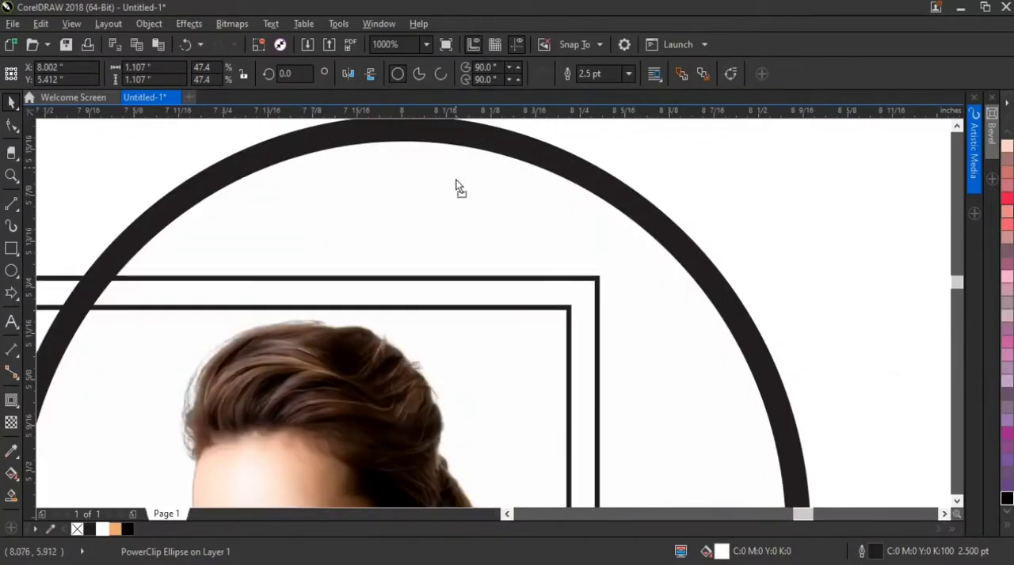
pyautogui.moveTo(456, 159)
pyautogui.mouseDown()
pyautogui.moveTo(456, 171)
pyautogui.moveTo(448, 159)
pyautogui.mouseUp()
pyautogui.scroll(-4, 473, 173)
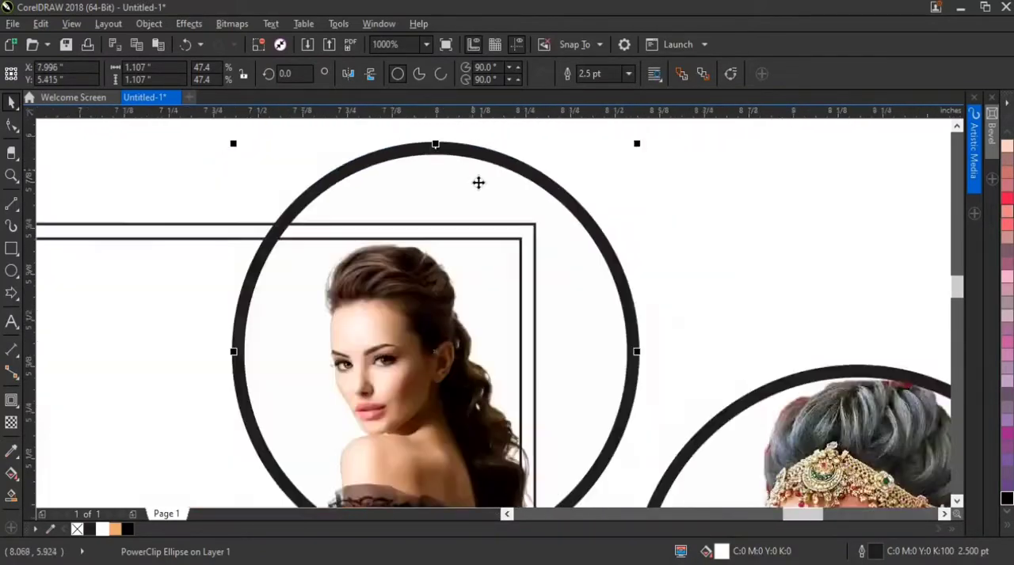
# Move the bride's circle directly below the other portrait, overlapping its lower edge near the rectangle's right side
pyautogui.click(613, 214)
pyautogui.scroll(1, 469, 197)
pyautogui.moveTo(611, 270); pyautogui.dragTo(490, 273)
pyautogui.scroll(3, 462, 312)
pyautogui.scroll(-1, 490, 273)
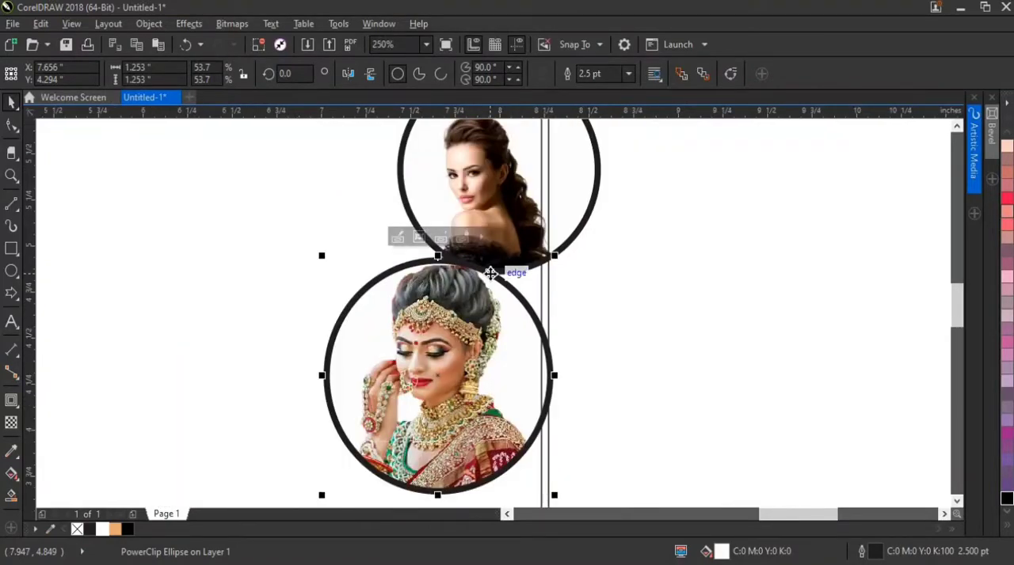
pyautogui.scroll(-1, 507, 287)
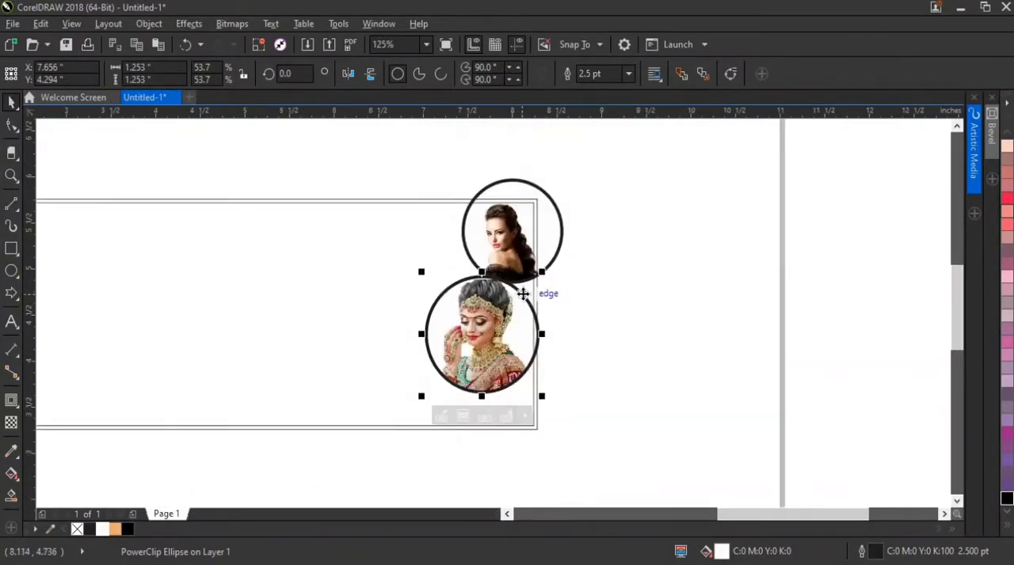
# Align the bride's circle with the frame's right edge, centred at about X 7.636, Y 4.35 inches
pyautogui.scroll(1, 522, 294)
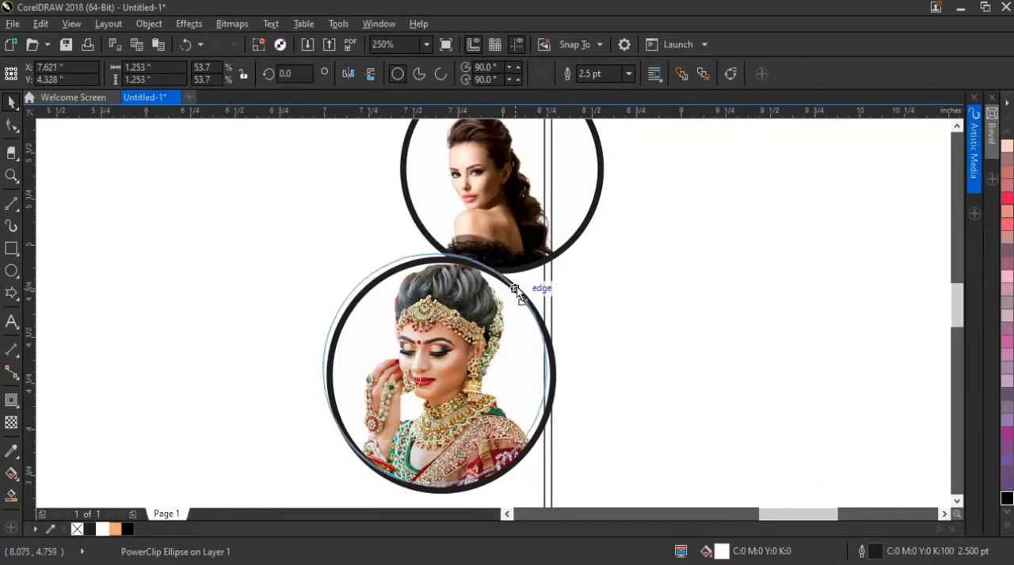
pyautogui.moveTo(517, 286); pyautogui.dragTo(515, 287)
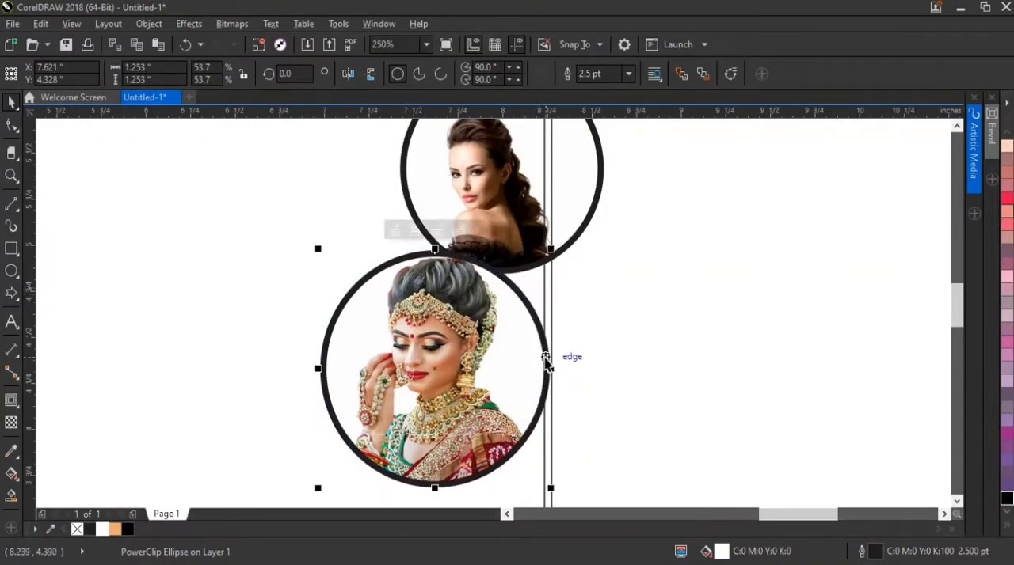
pyautogui.scroll(2, 555, 351)
pyautogui.scroll(-2, 536, 296)
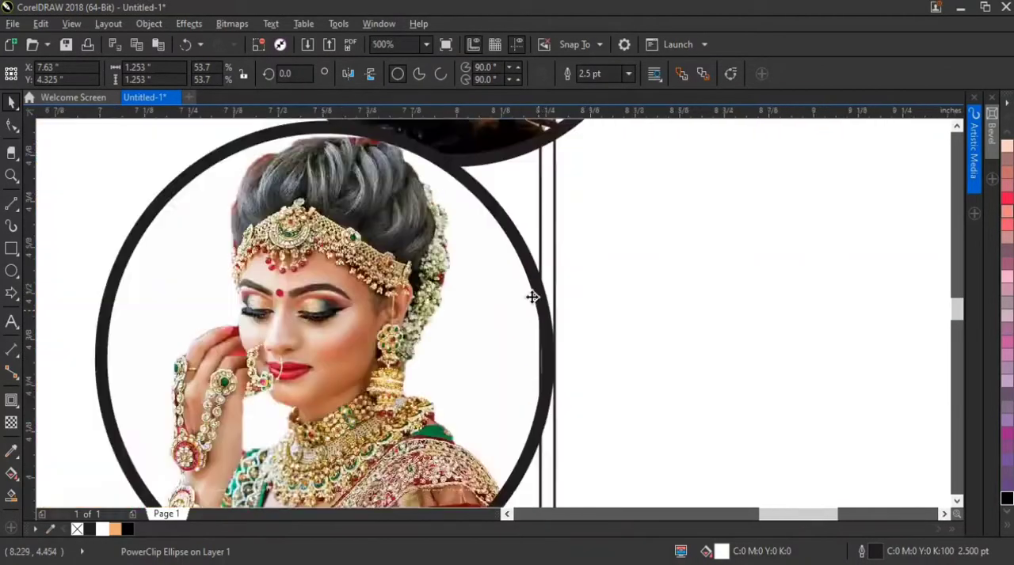
pyautogui.scroll(1, 484, 238)
pyautogui.scroll(-2, 485, 235)
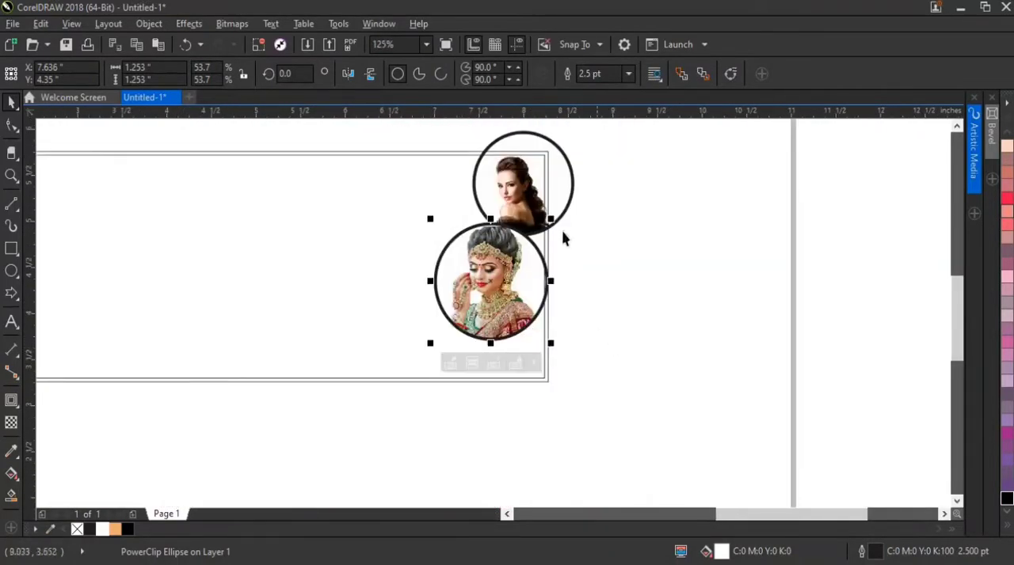
# Select both portrait circles and shift them together slightly, to about X 7.764, Y 4.842 inches
pyautogui.keyDown('shift'); pyautogui.click(544, 141); pyautogui.keyUp('shift')
pyautogui.scroll(2, 531, 140)
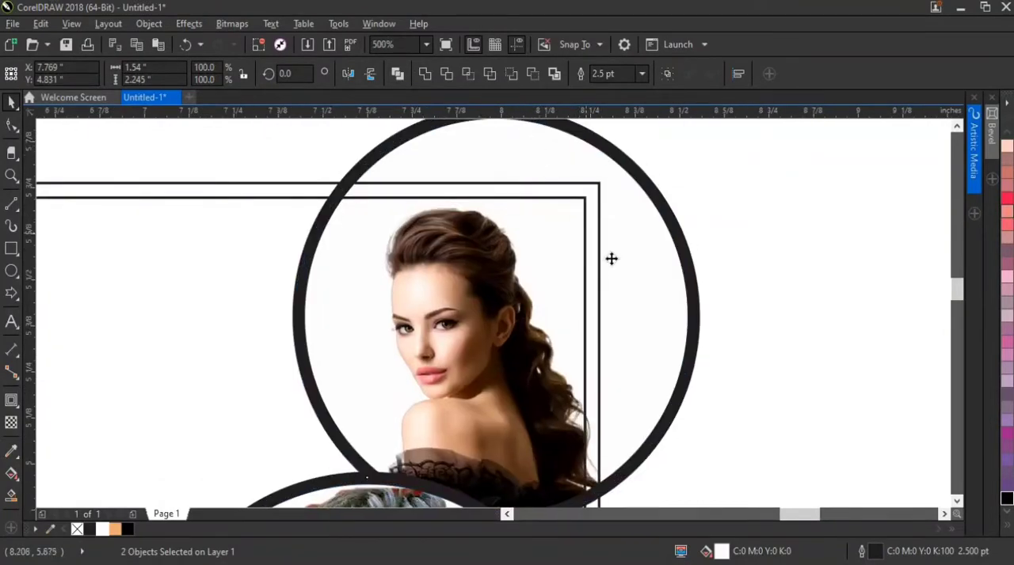
pyautogui.scroll(1, 638, 222)
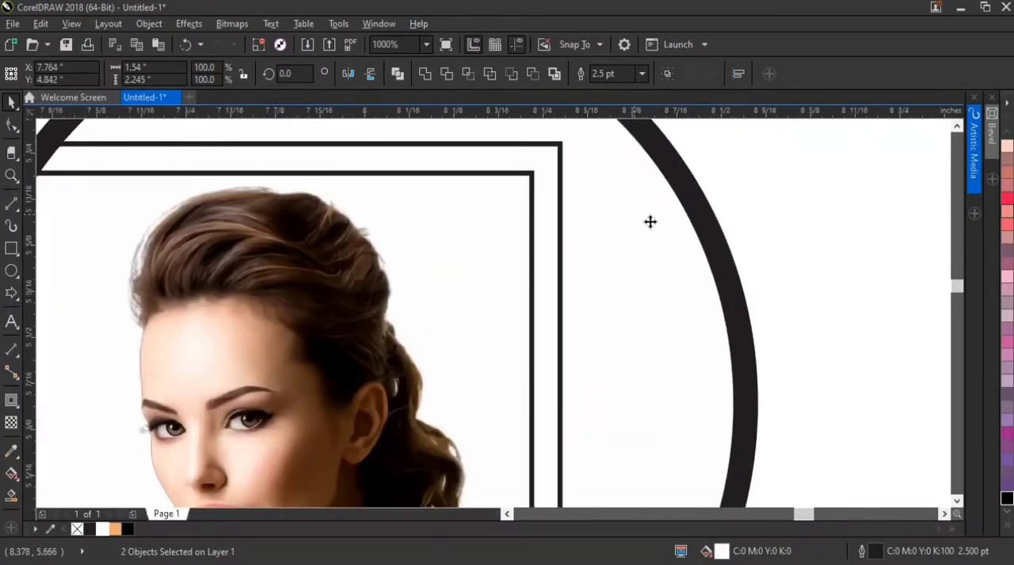
pyautogui.scroll(-3, 655, 232)
# Draw a horizontal line about 5.7 inches long from the bride circle's lowest point past the rectangle's left edge, and shift it slightly right
pyautogui.click(694, 244)
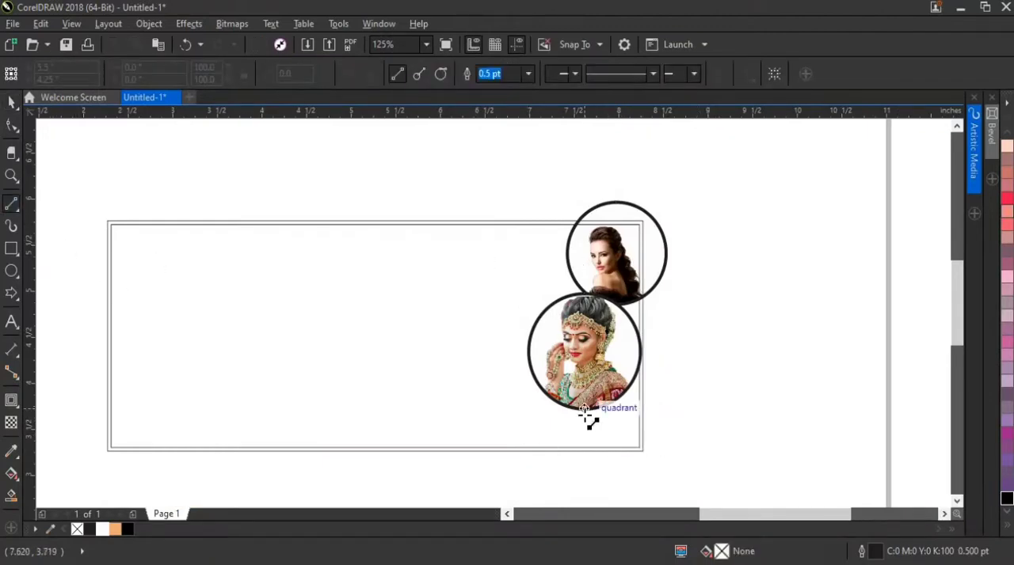
pyautogui.moveTo(584, 409); pyautogui.dragTo(69, 409)
pyautogui.click(11, 102)
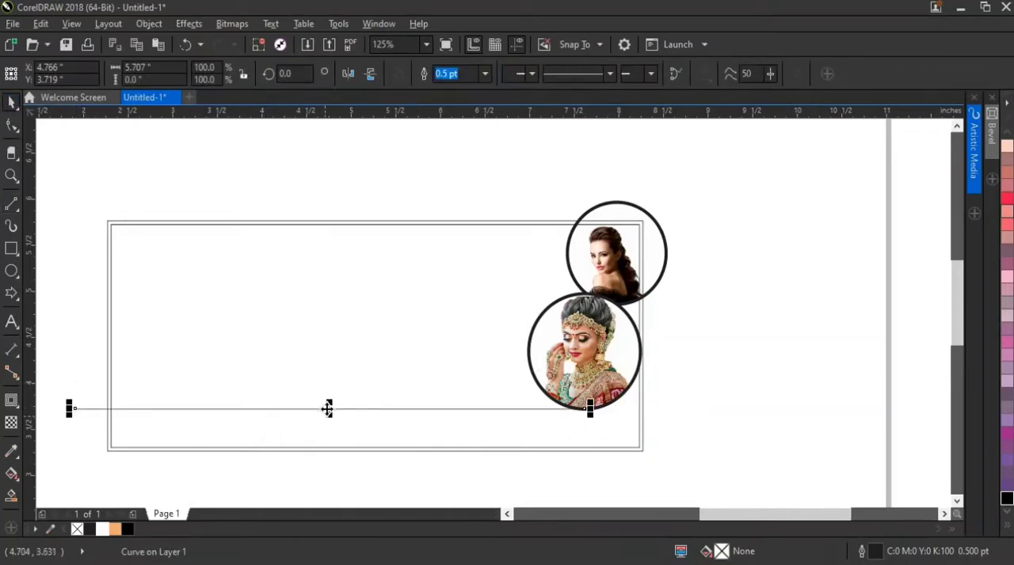
pyautogui.moveTo(327, 408); pyautogui.dragTo(331, 408)
# Smart-fill the area below the horizontal line with light orange and delete the line
pyautogui.click(10, 497)
pyautogui.click(173, 440)
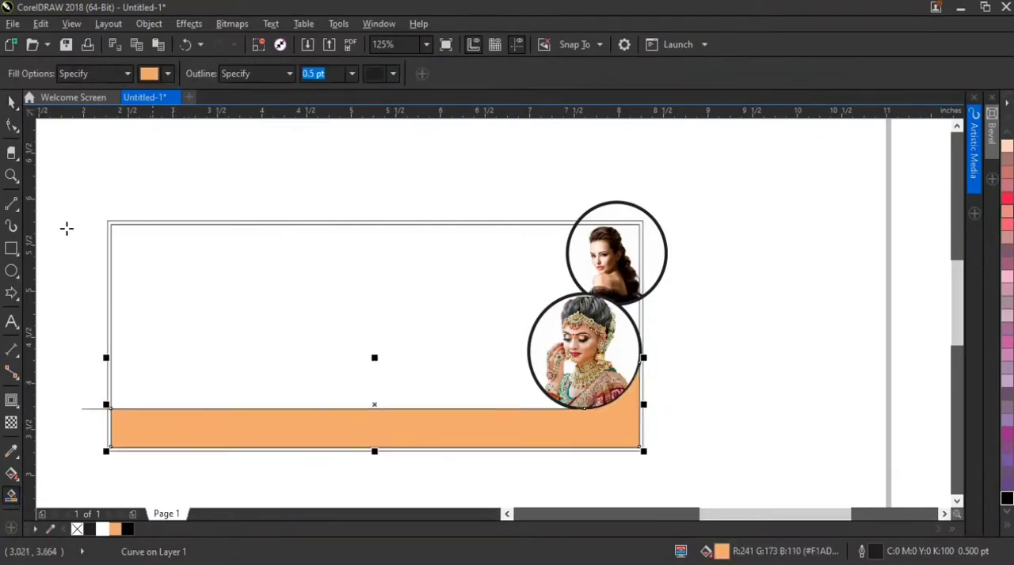
pyautogui.press('space')
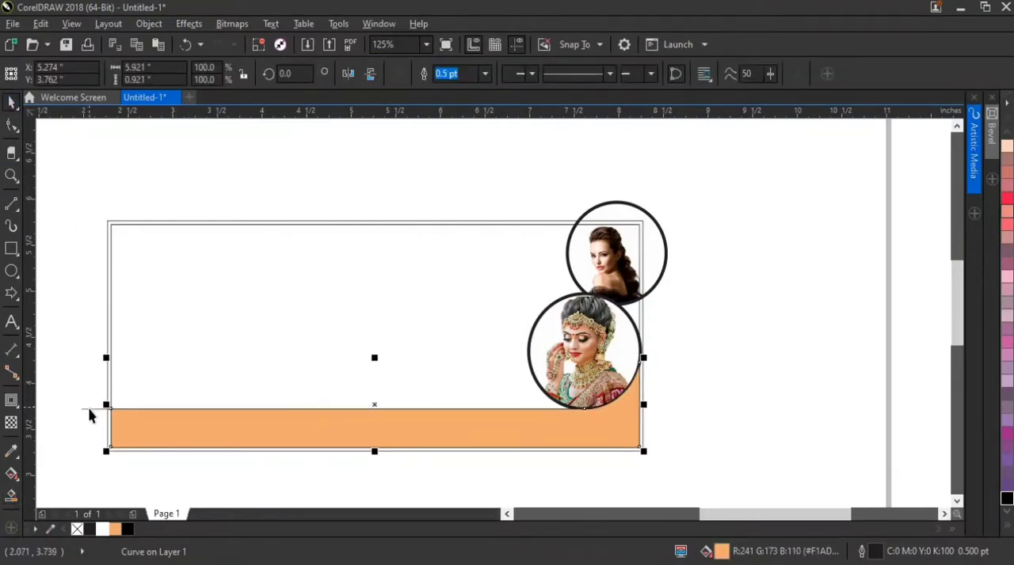
pyautogui.click(90, 409)
pyautogui.press('Delete')
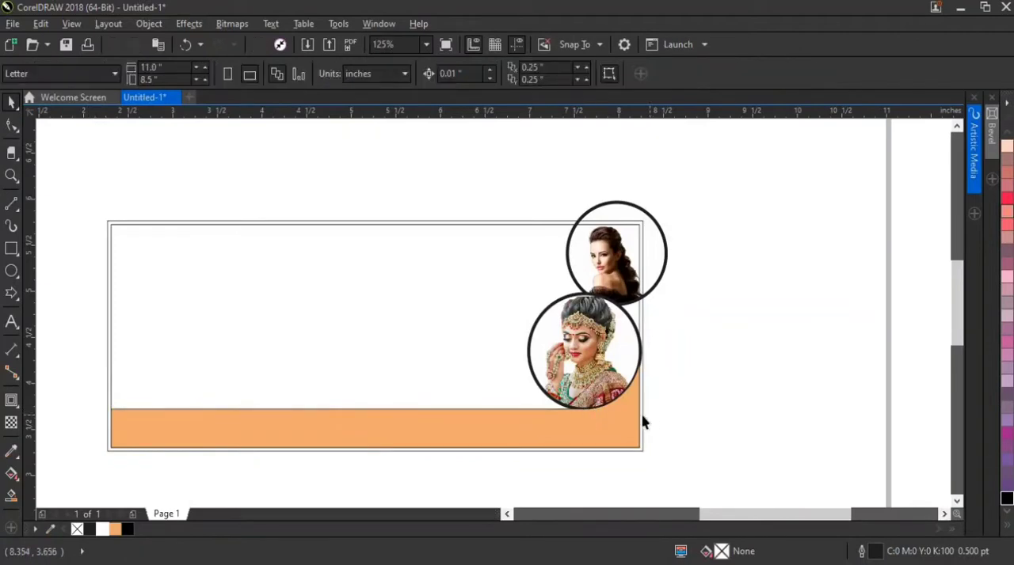
# Move the red background image, text blocks and colour swatches together closer to the banner's left side
pyautogui.scroll(-4, 642, 422)
pyautogui.moveTo(56, 271); pyautogui.dragTo(345, 458)
pyautogui.moveTo(283, 362); pyautogui.dragTo(419, 402)
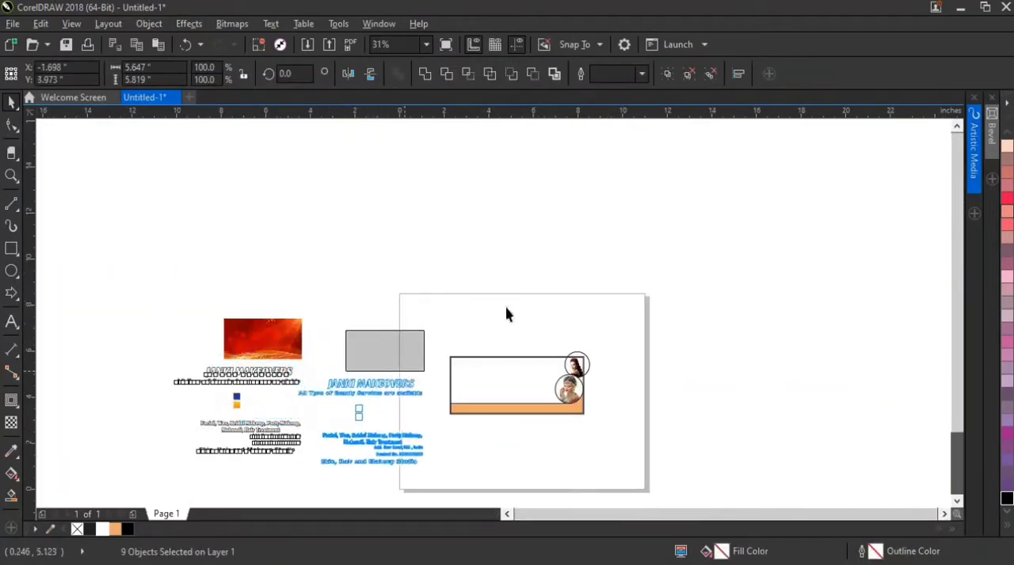
pyautogui.click(435, 356)
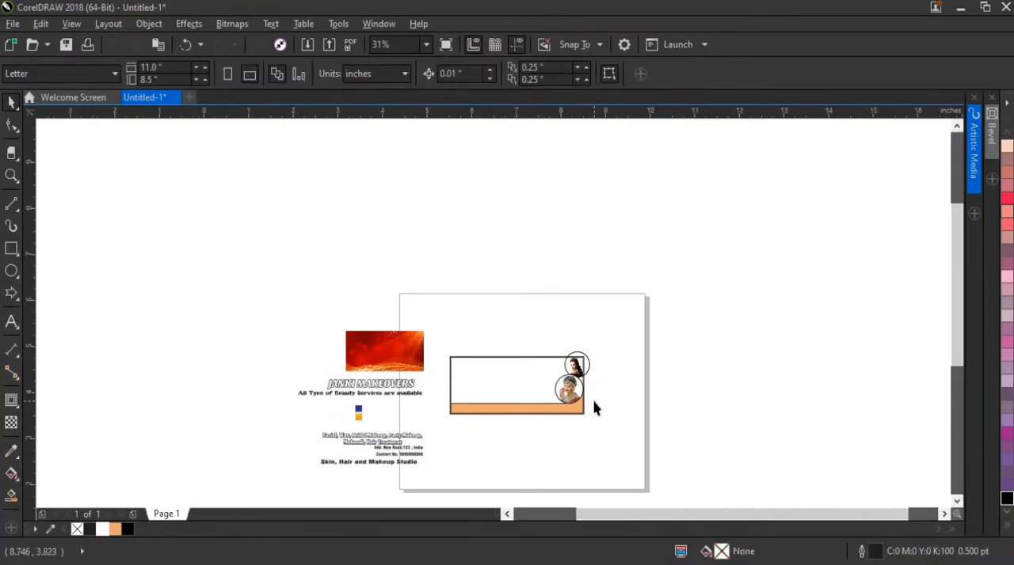
# Move the red background image onto the banner and centre it horizontally and vertically on the inner rectangle
pyautogui.scroll(2, 595, 407)
pyautogui.moveTo(227, 286); pyautogui.dragTo(481, 347)
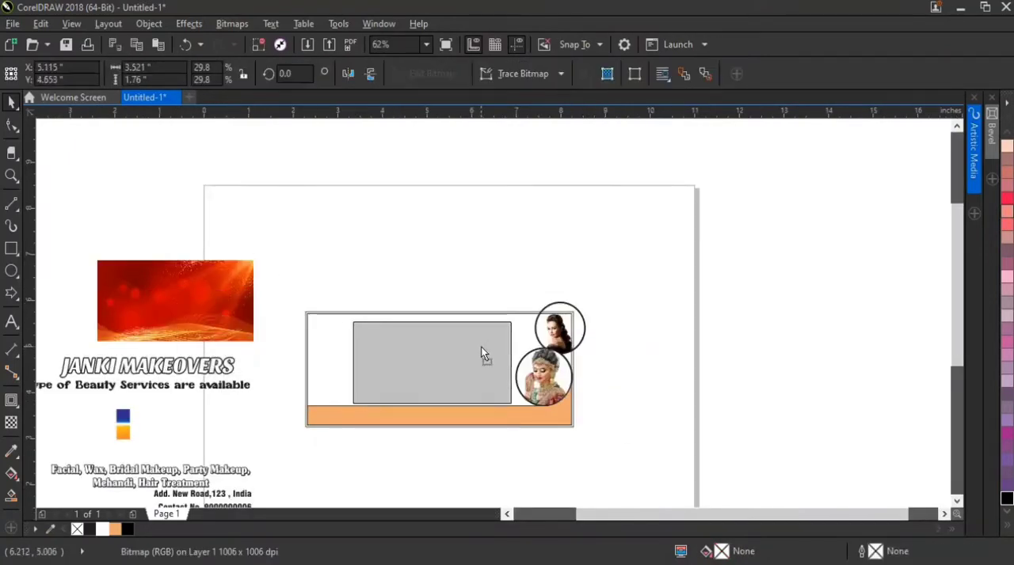
pyautogui.keyDown('shift'); pyautogui.click(317, 330); pyautogui.keyUp('shift')
pyautogui.press('c')
pyautogui.press('e')
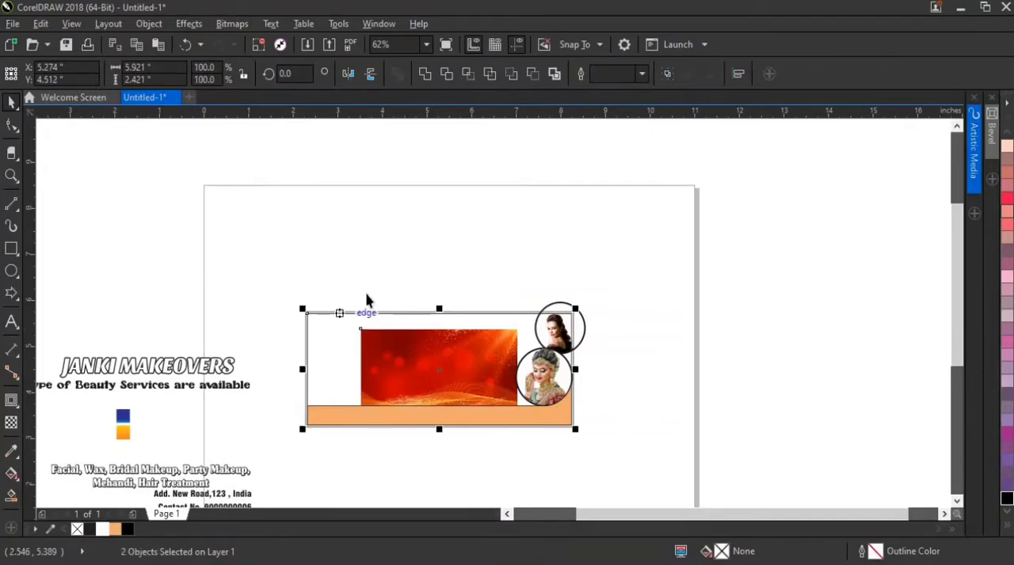
# Enlarge the red background image from its centre to about 6.31 by 3.154 inches so it covers the whole banner
pyautogui.click(446, 335)
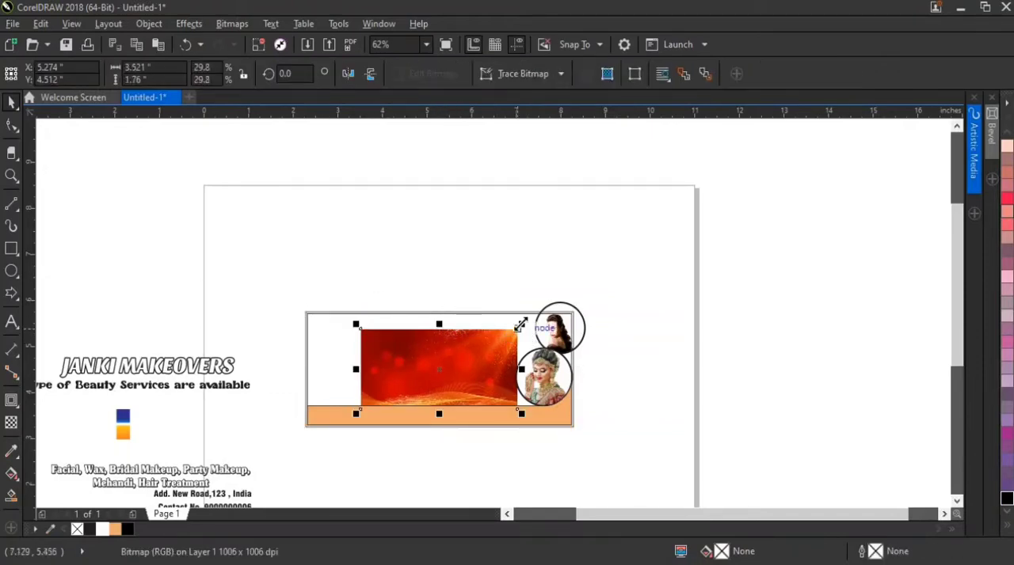
pyautogui.moveTo(517, 330); pyautogui.dragTo(594, 291)
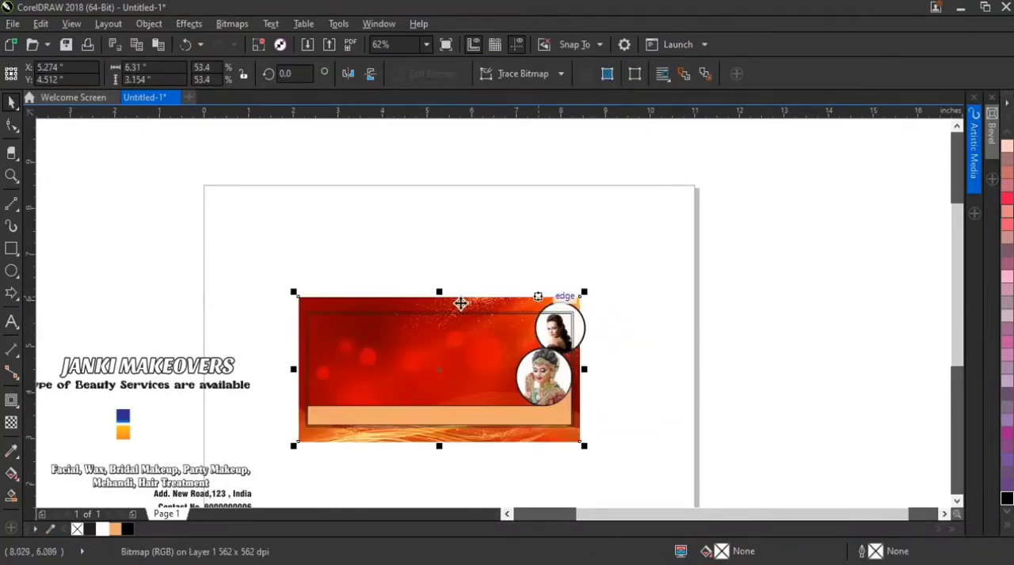
# PowerClip the red background image inside the banner's inner rectangle
pyautogui.scroll(2, 459, 301)
pyautogui.rightClick(462, 309)
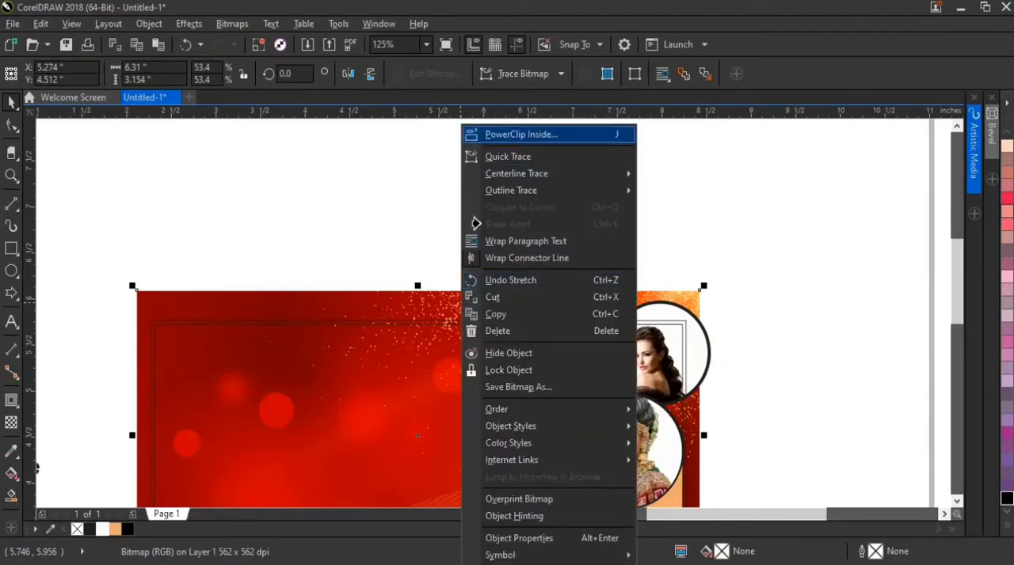
pyautogui.click(513, 132)
pyautogui.click(435, 401)
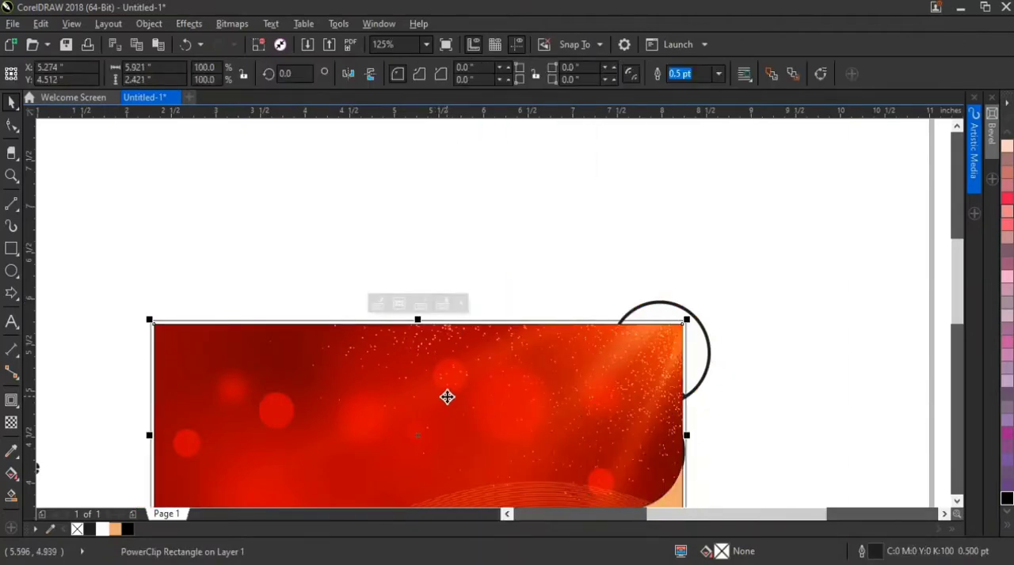
# Select both circular portraits together and PowerClip them inside the banner's inner rectangle
pyautogui.scroll(-2, 447, 397)
pyautogui.moveTo(631, 288); pyautogui.dragTo(468, 484)
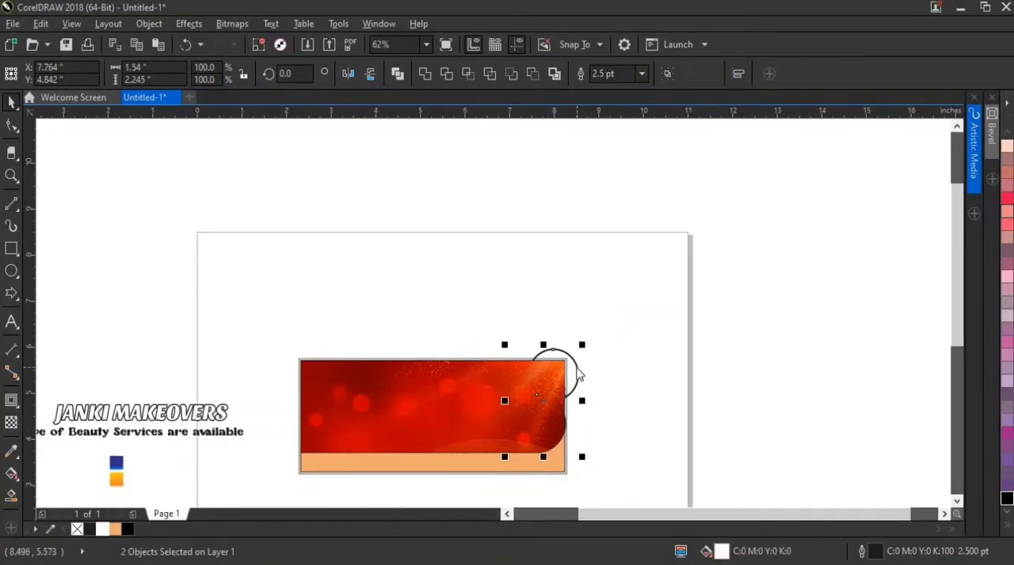
pyautogui.rightClick(578, 374)
pyautogui.click(593, 208)
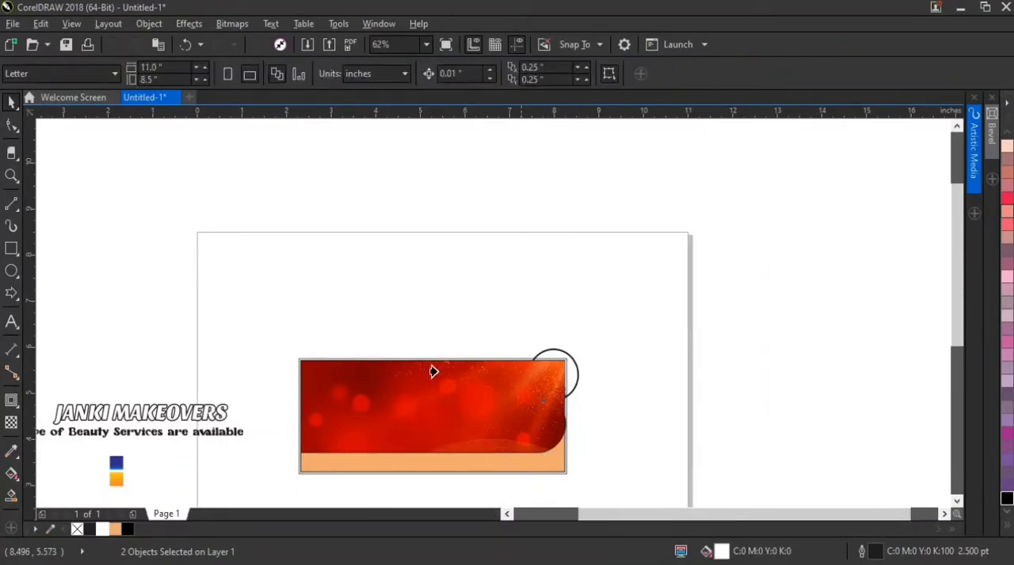
pyautogui.click(433, 372)
pyautogui.click(559, 278)
# Move the blue and orange gradient swatches together to just beside the banner's left edge
pyautogui.scroll(-1, 531, 425)
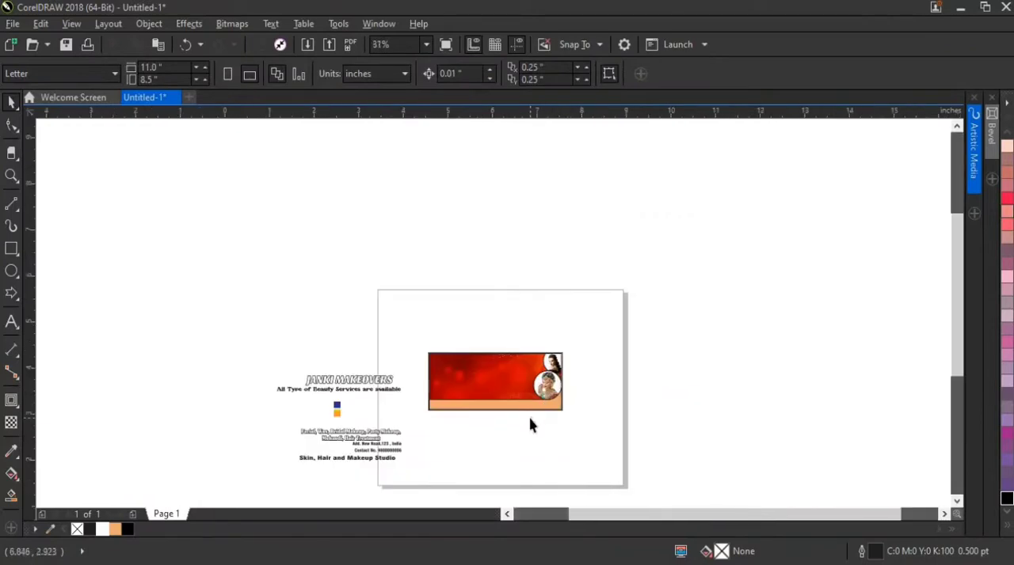
pyautogui.scroll(1, 530, 426)
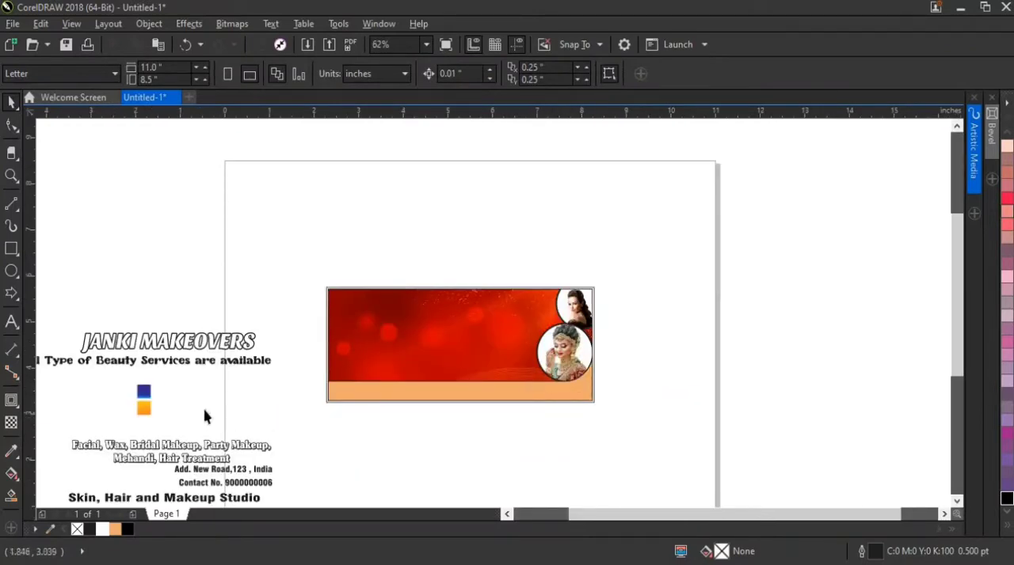
pyautogui.click(142, 396)
pyautogui.keyDown('shift'); pyautogui.click(144, 409); pyautogui.keyUp('shift')
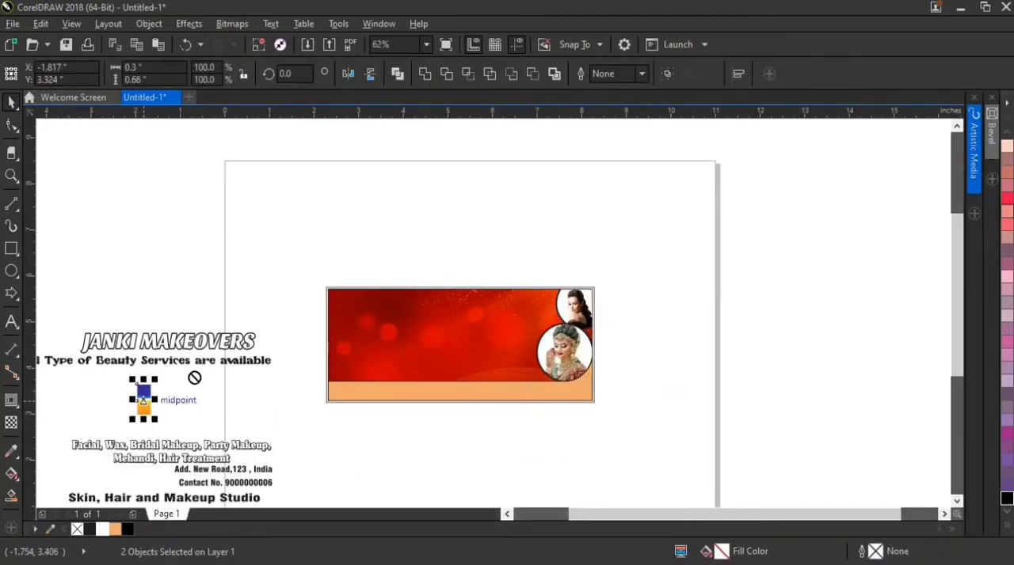
pyautogui.moveTo(194, 378); pyautogui.dragTo(292, 369)
# Remove the footer strip's outline and copy the blue gradient swatch's fill onto it
pyautogui.click(347, 390)
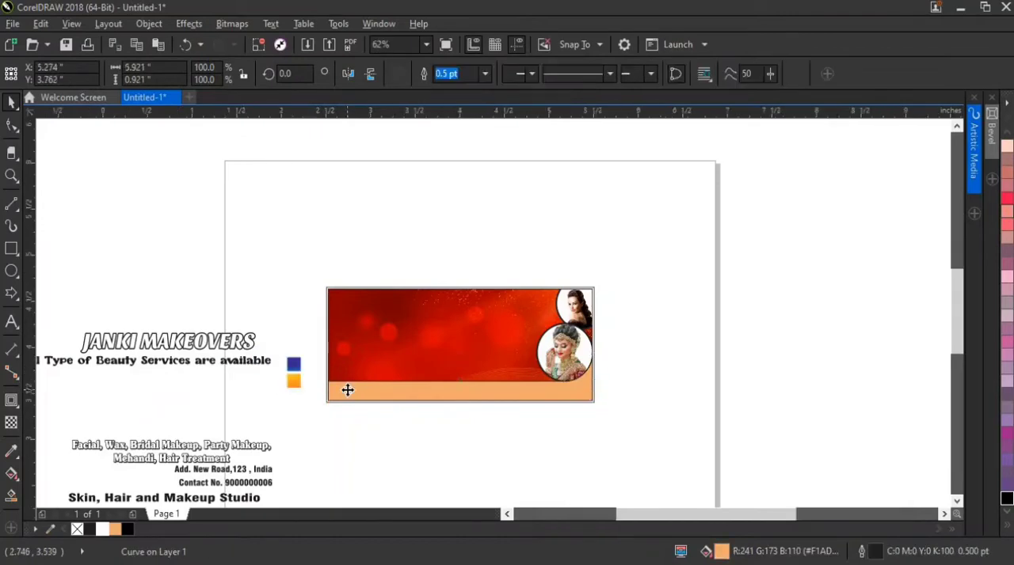
pyautogui.scroll(1, 347, 390)
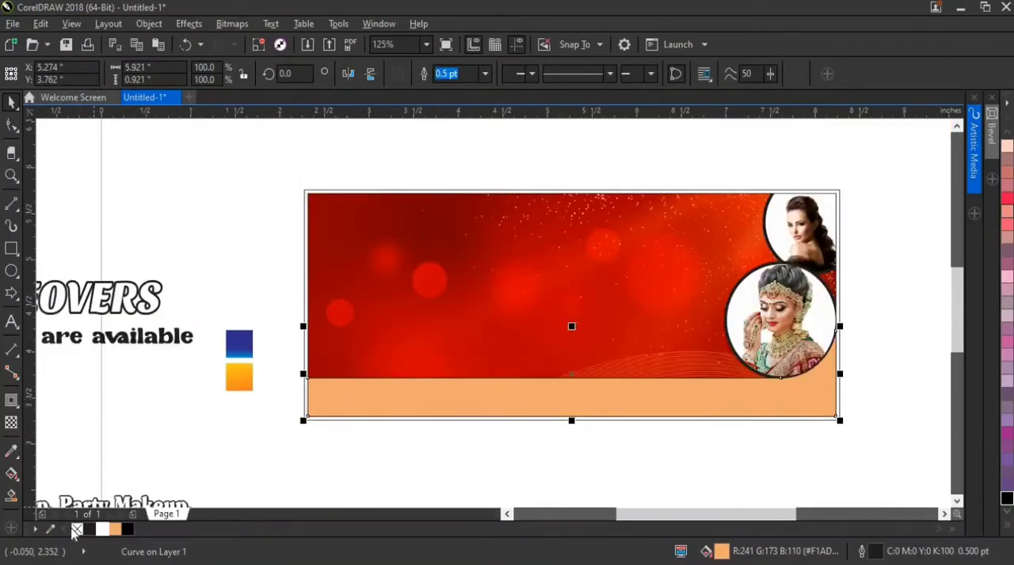
pyautogui.rightClick(76, 531)
pyautogui.click(43, 24)
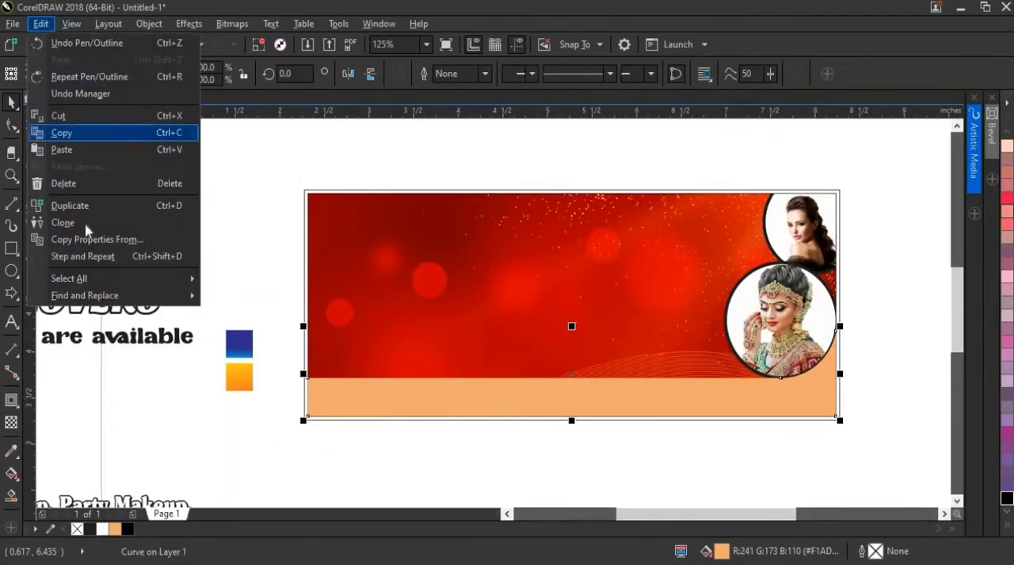
pyautogui.click(87, 242)
pyautogui.click(515, 314)
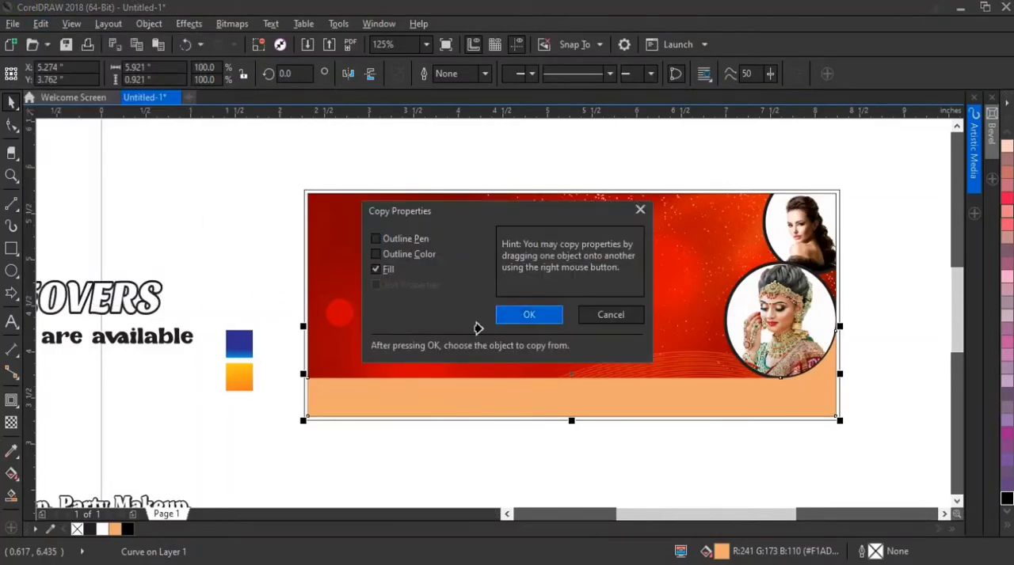
pyautogui.click(240, 344)
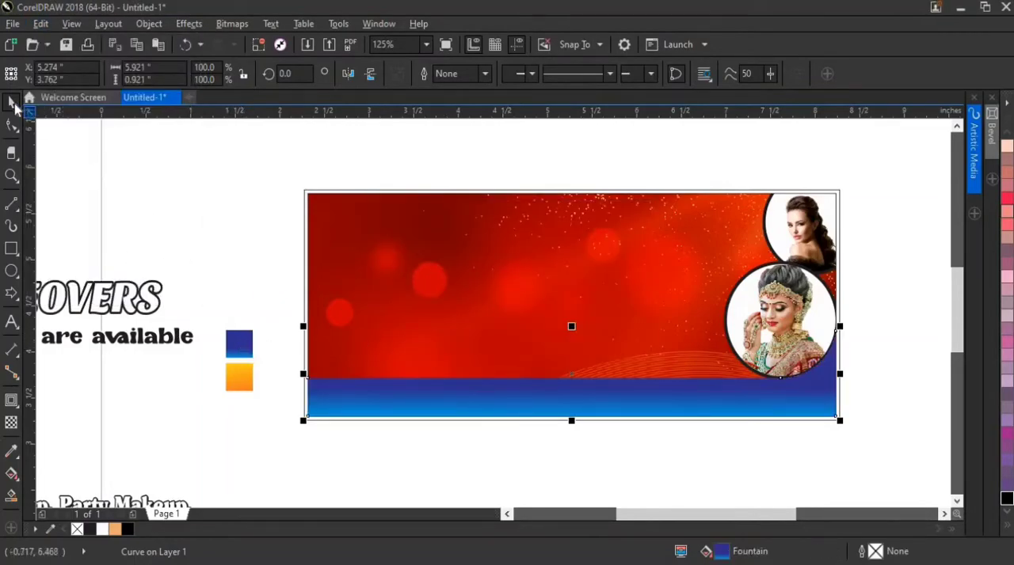
# Duplicate the blue footer strip with a slight vertical offset and fill the rear one black, forming a thin edge along the strip's top
pyautogui.scroll(4, 814, 384)
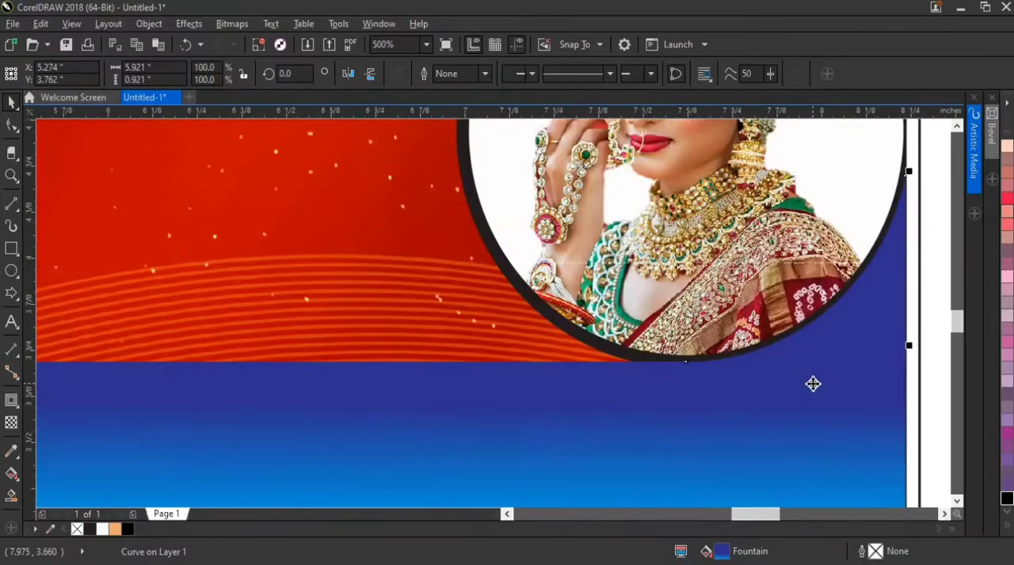
pyautogui.moveTo(813, 396); pyautogui.dragTo(813, 391)
pyautogui.click(784, 434)
pyautogui.scroll(-2, 774, 430)
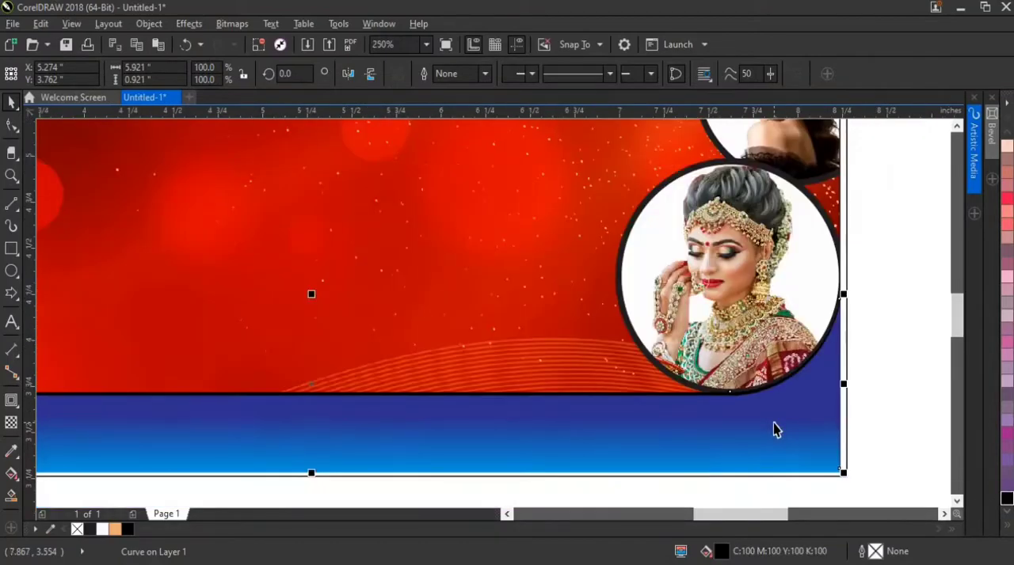
# Group the blue footer strip with its black copy and PowerClip the group inside the banner's inner rectangle
pyautogui.keyDown('shift'); pyautogui.click(727, 434); pyautogui.keyUp('shift')
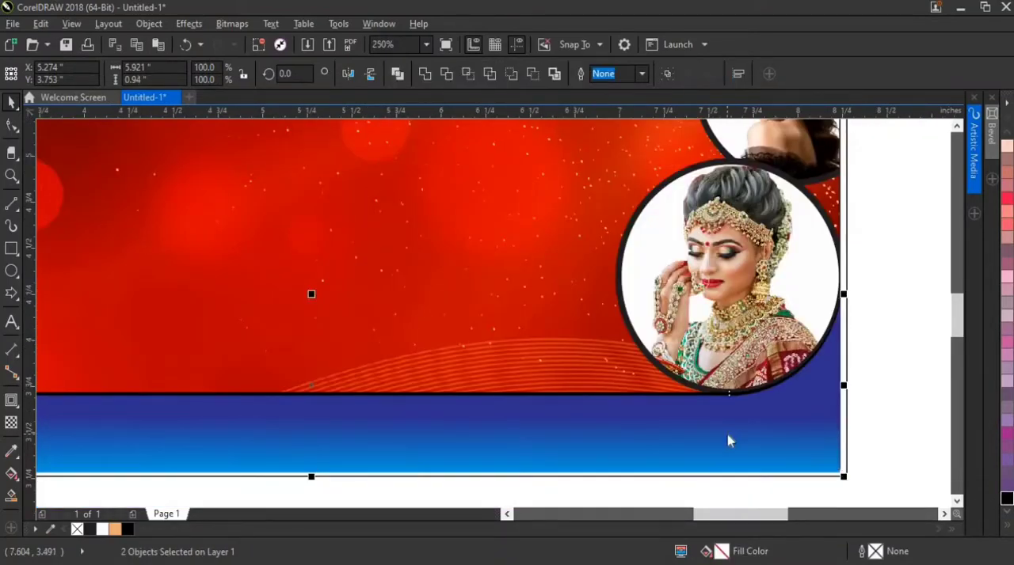
pyautogui.rightClick(728, 435)
pyautogui.click(765, 148)
pyautogui.scroll(-2, 764, 346)
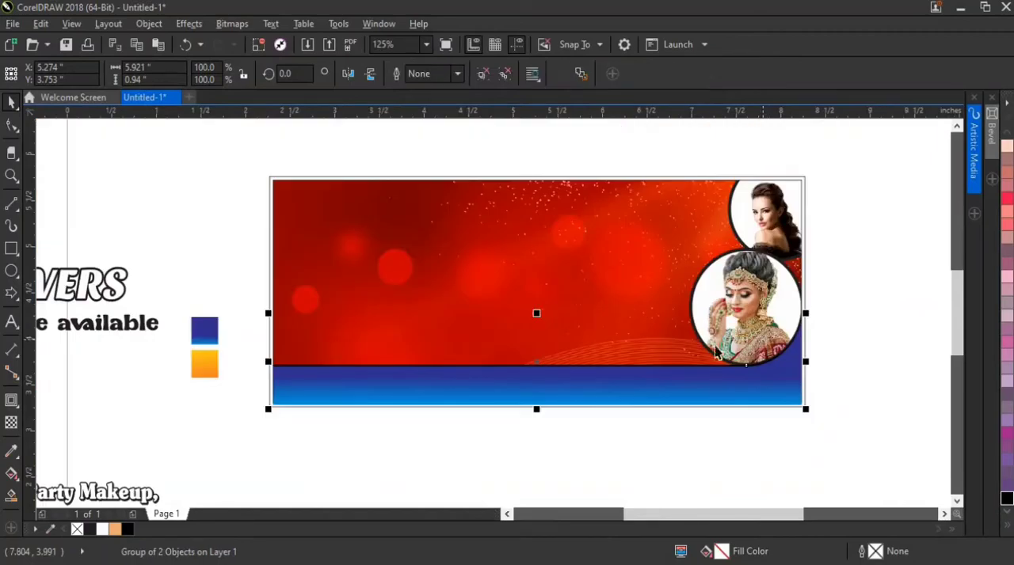
pyautogui.rightClick(660, 377)
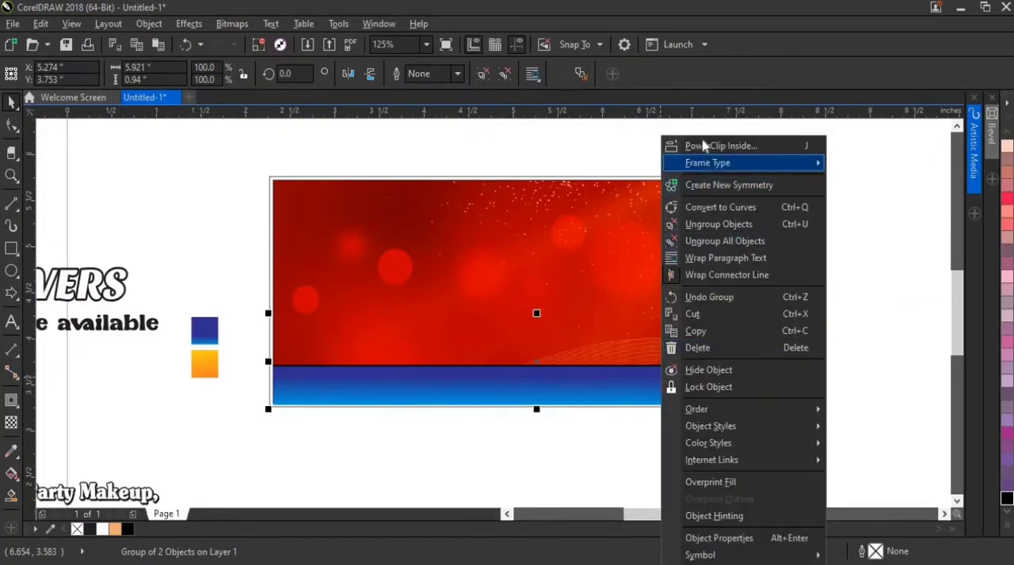
pyautogui.click(689, 142)
pyautogui.click(607, 274)
pyautogui.scroll(4, 792, 383)
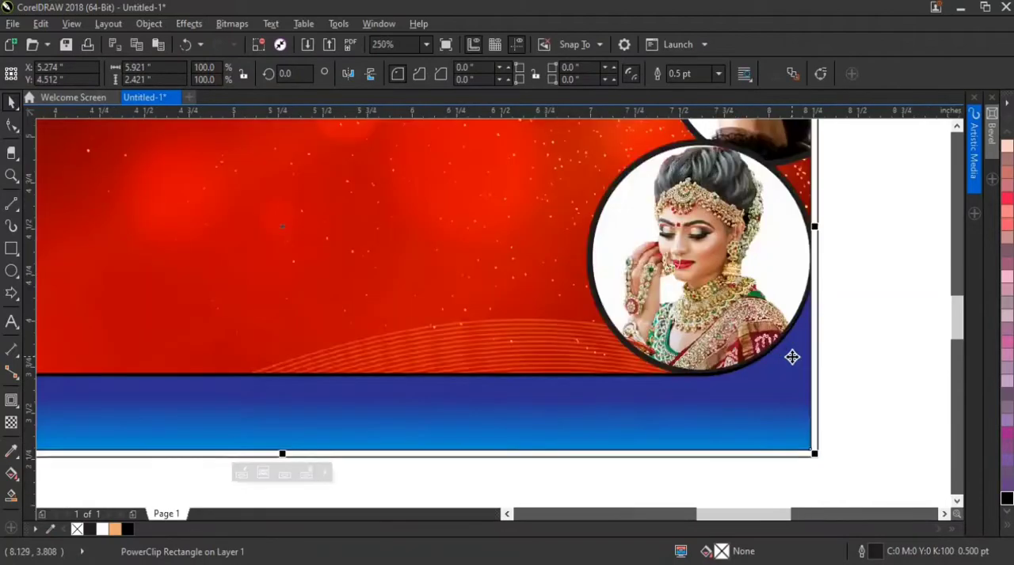
# Edit the banner's PowerClip contents, moving the red background image down and reducing it to about 6.003 by 3.001 inches
pyautogui.scroll(-4, 747, 396)
pyautogui.rightClick(541, 316)
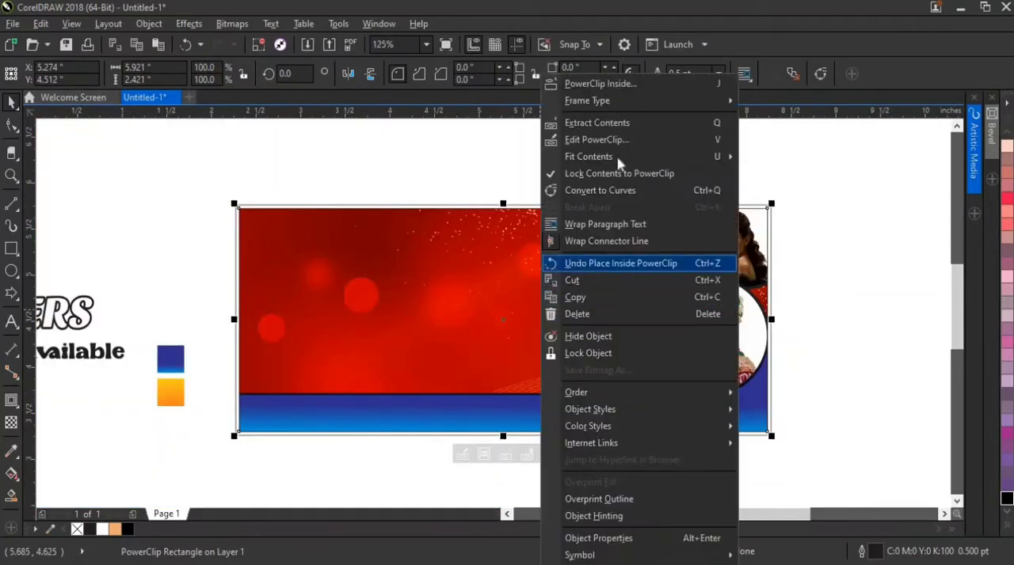
pyautogui.click(614, 142)
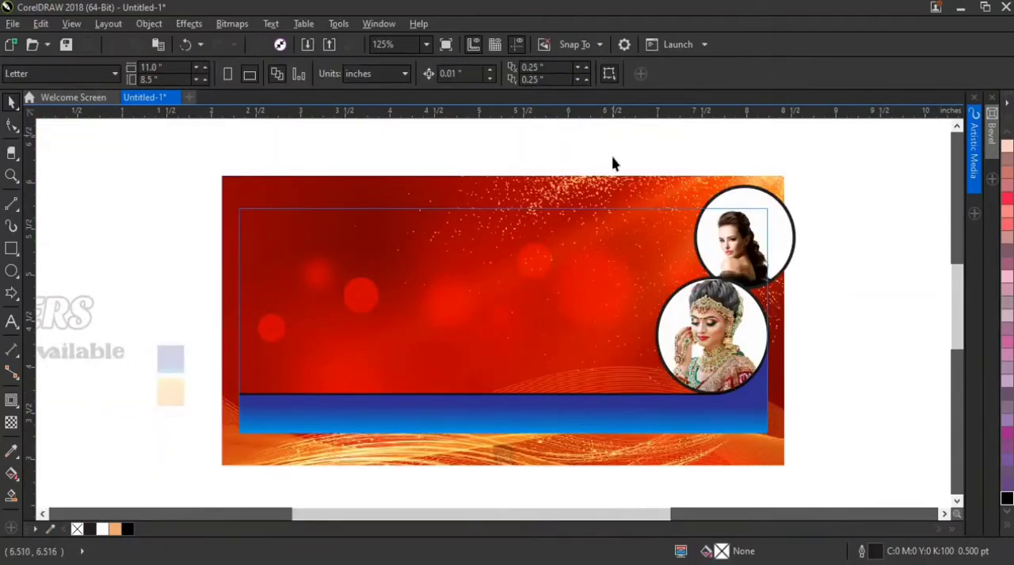
pyautogui.moveTo(644, 188); pyautogui.dragTo(651, 209)
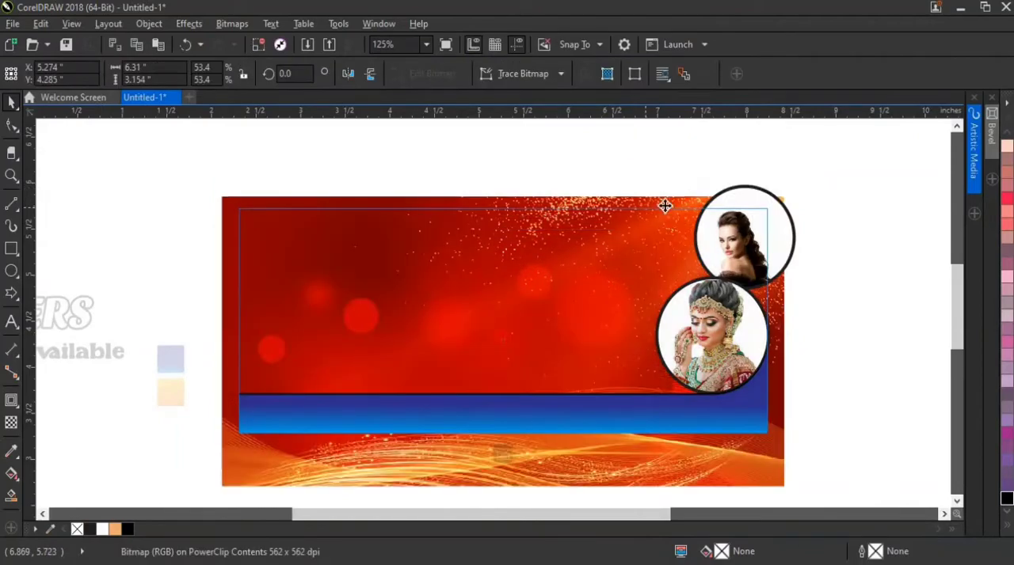
# Bring both circular portraits to the front of the layer and finish editing the PowerClip
pyautogui.moveTo(789, 192); pyautogui.dragTo(644, 401)
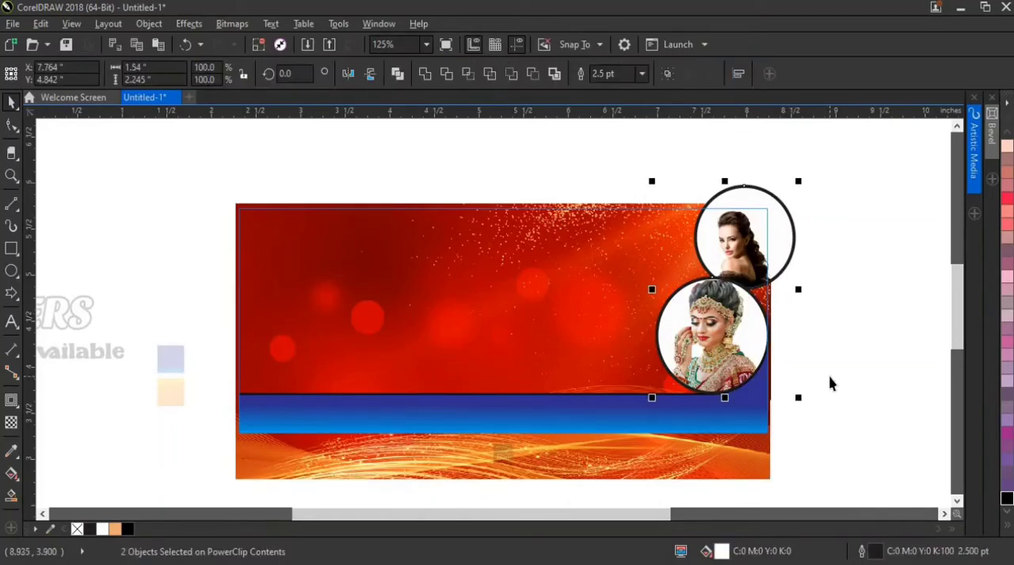
pyautogui.click(830, 383)
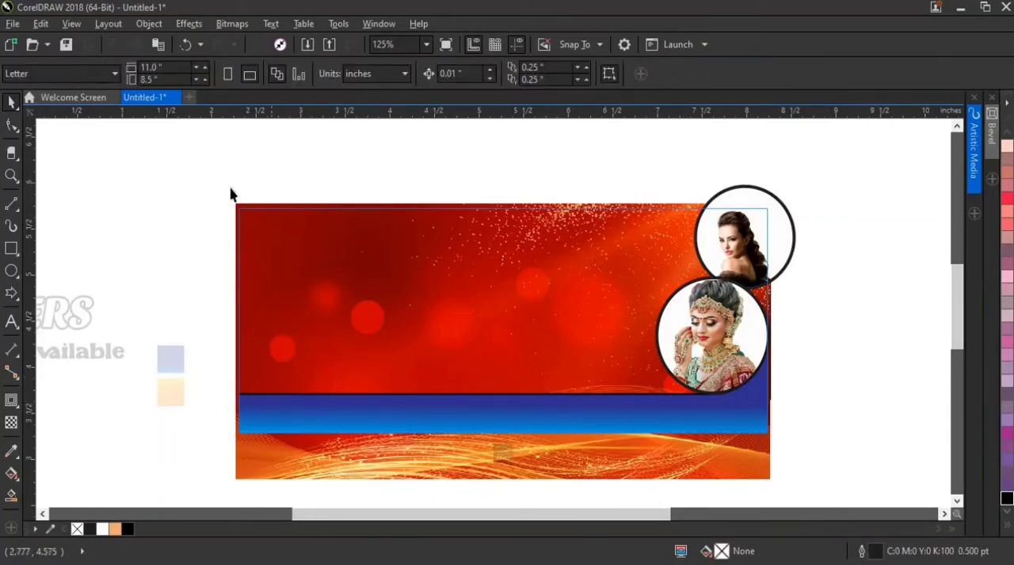
pyautogui.rightClick(376, 253)
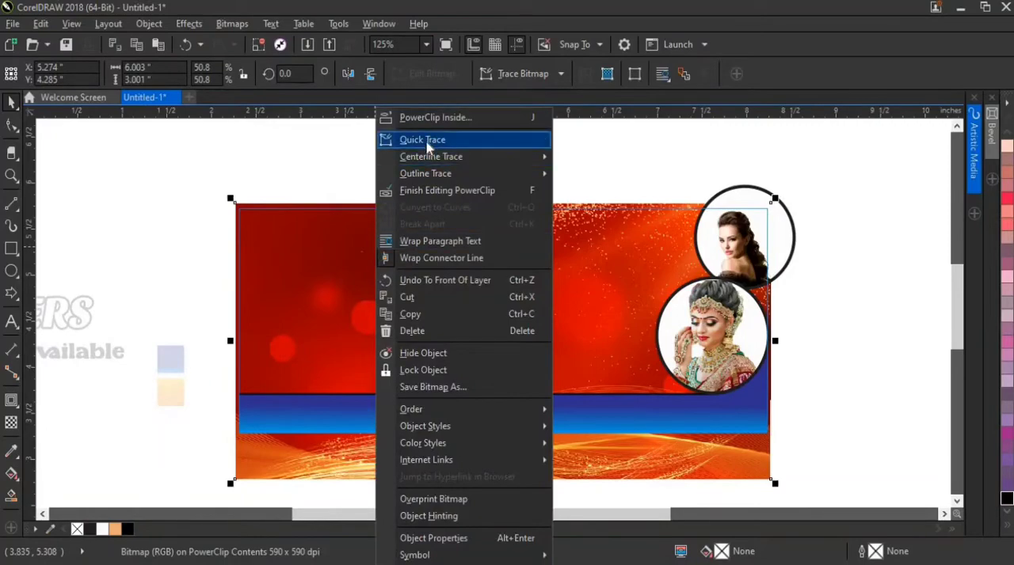
pyautogui.click(428, 190)
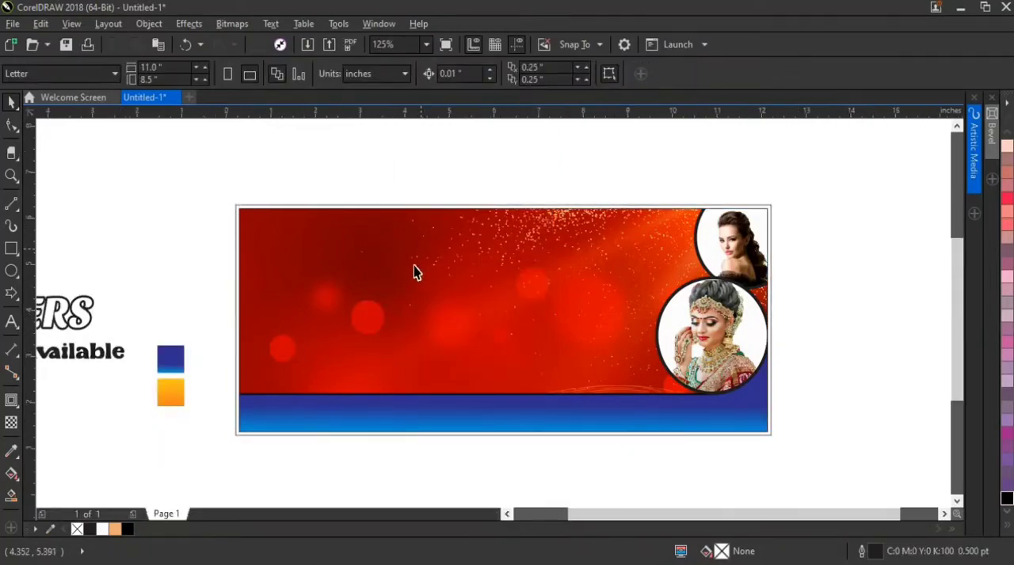
# Move the JANKI MAKEOVERS heading to the banner's upper edge and bring it in front of the banner
pyautogui.press('F4')
pyautogui.moveTo(306, 277); pyautogui.dragTo(424, 251)
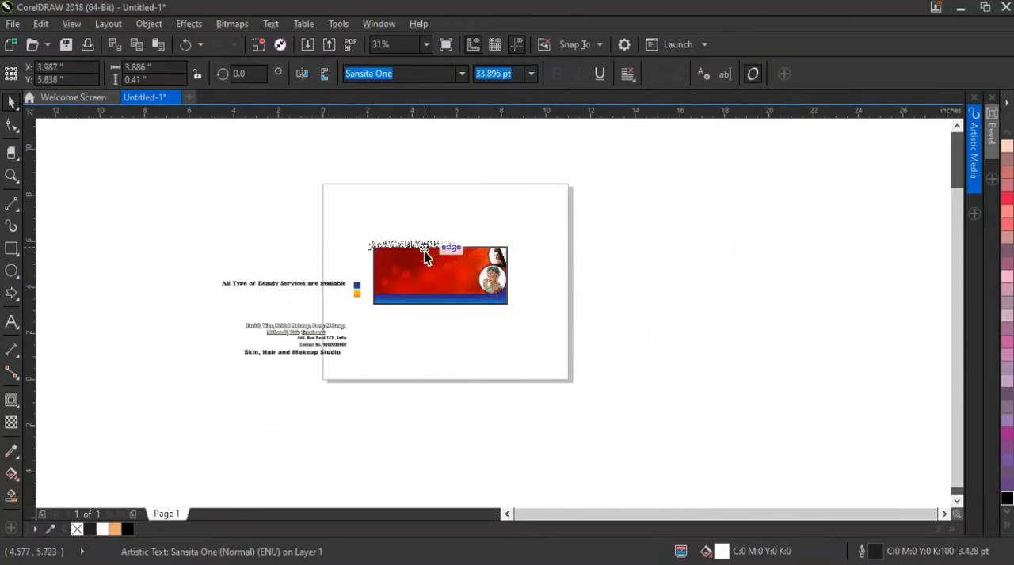
pyautogui.scroll(4, 424, 251)
pyautogui.rightClick(425, 229)
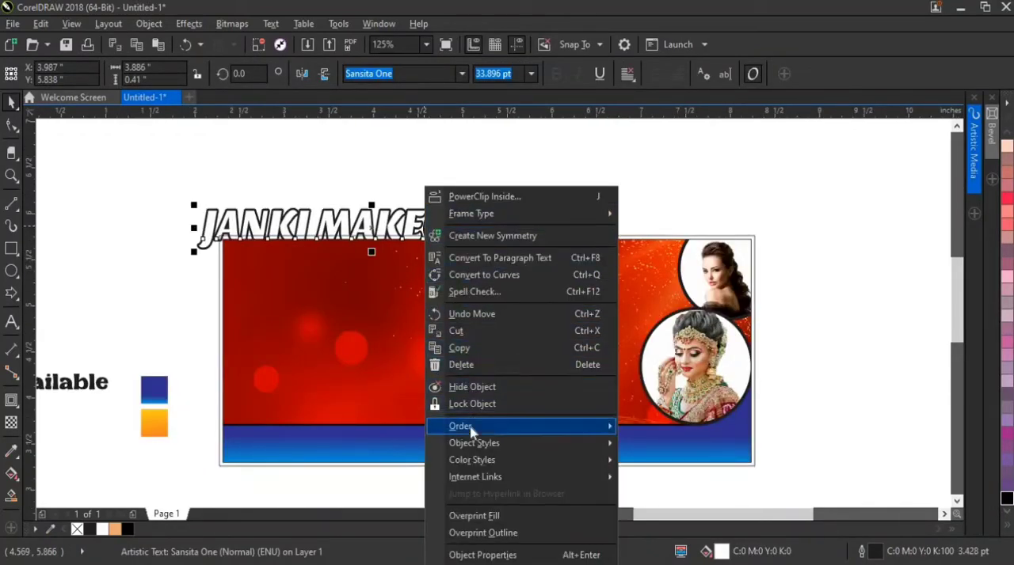
pyautogui.moveTo(468, 426)
pyautogui.click(668, 412)
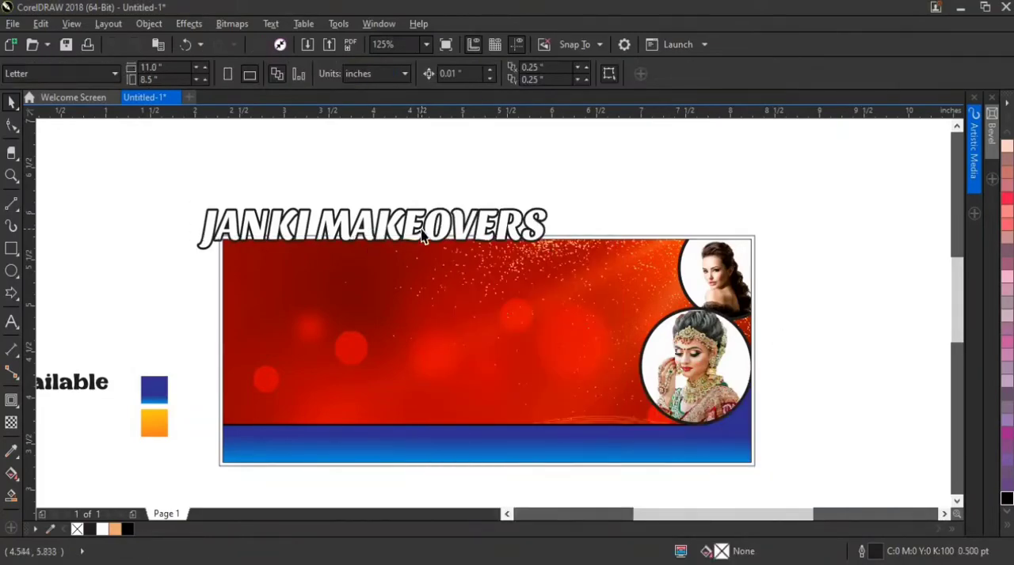
# Position the JANKI MAKEOVERS heading inside the banner's upper-left corner, centred at about X 4.324, Y 5.405 inches
pyautogui.moveTo(422, 236); pyautogui.dragTo(444, 287)
pyautogui.scroll(2, 443, 287)
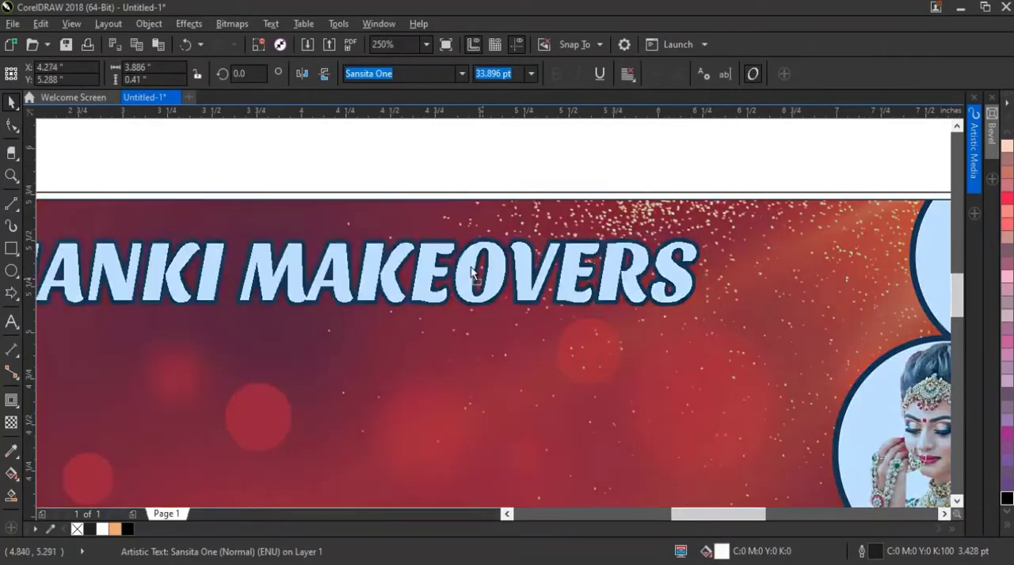
pyautogui.scroll(-3, 475, 274)
pyautogui.scroll(3, 340, 267)
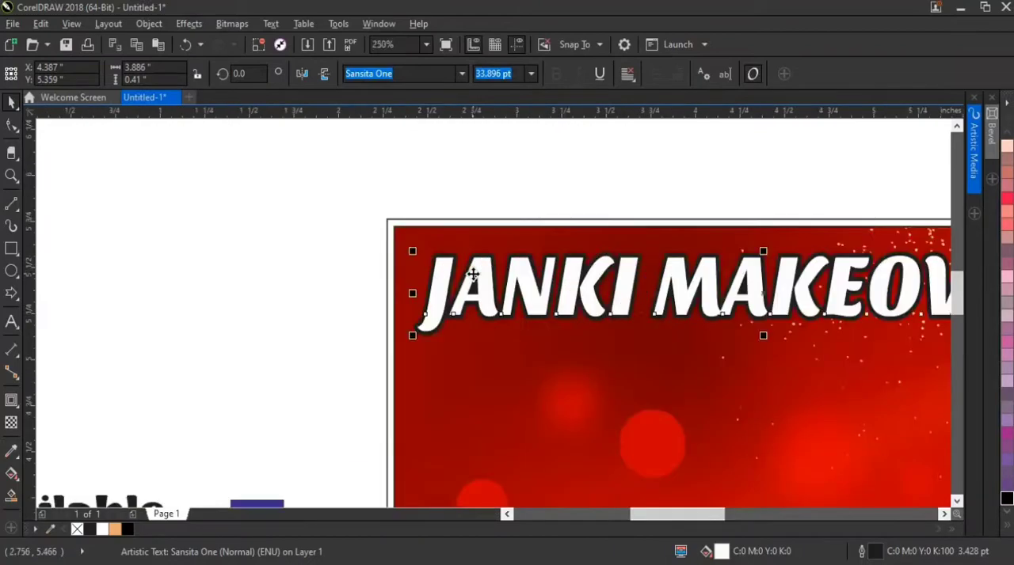
pyautogui.scroll(1, 473, 274)
pyautogui.moveTo(473, 274); pyautogui.dragTo(451, 257)
# Enlarge the JANKI MAKEOVERS heading from its upper-left corner to about 4.89 by 0.516 inches, reaching almost to the upper portrait
pyautogui.scroll(-2, 331, 238)
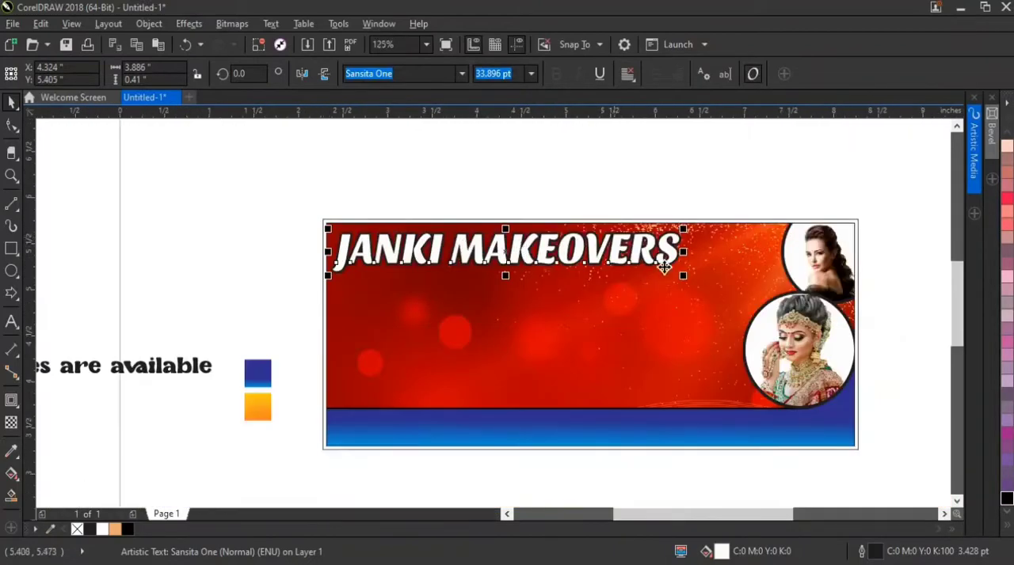
pyautogui.scroll(1, 664, 267)
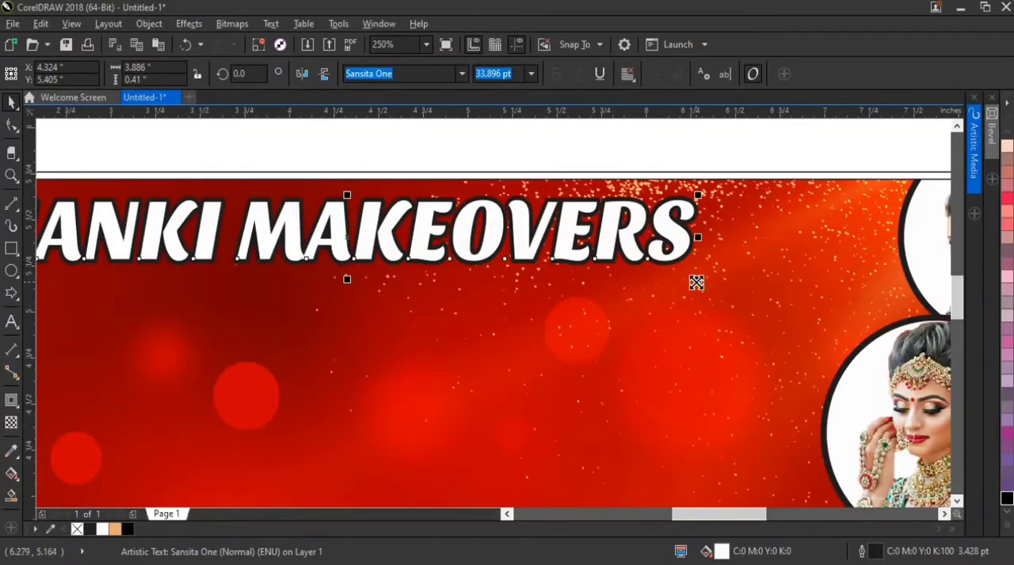
pyautogui.moveTo(696, 283); pyautogui.dragTo(873, 330)
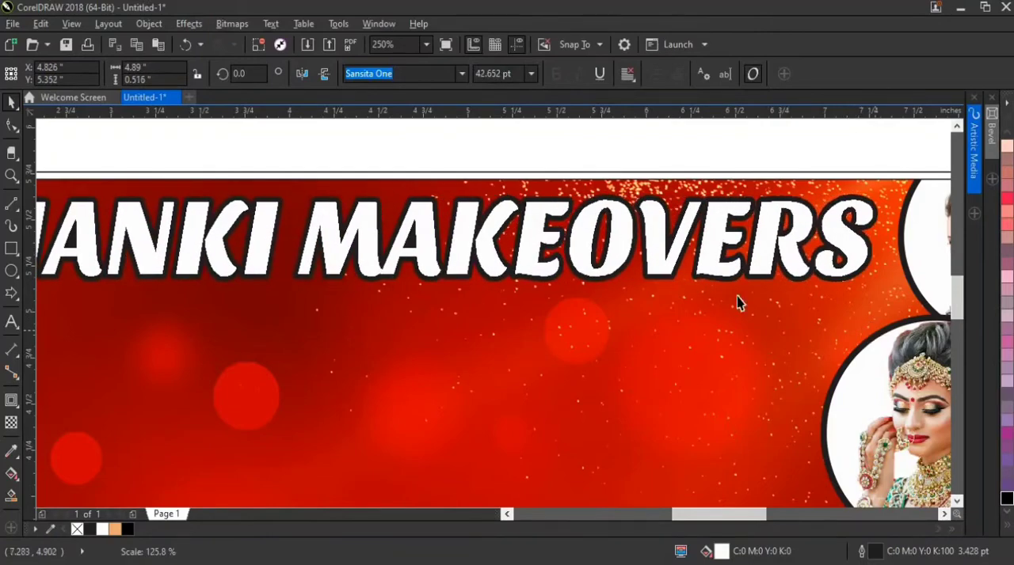
pyautogui.hscroll(-1, 512, 264)
pyautogui.scroll(-1, 507, 261)
pyautogui.scroll(1, 482, 254)
pyautogui.scroll(-1, 483, 237)
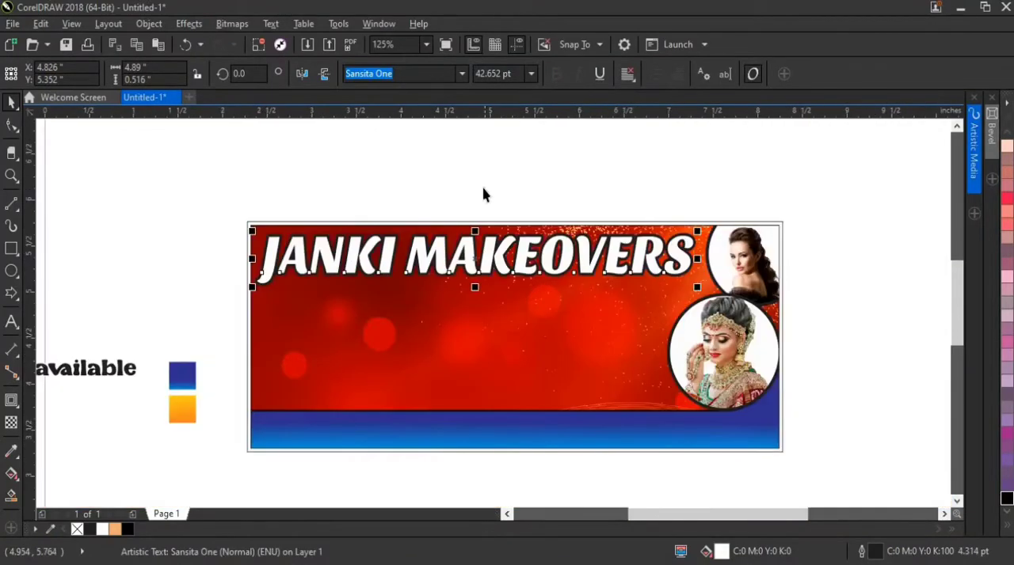
pyautogui.click(485, 194)
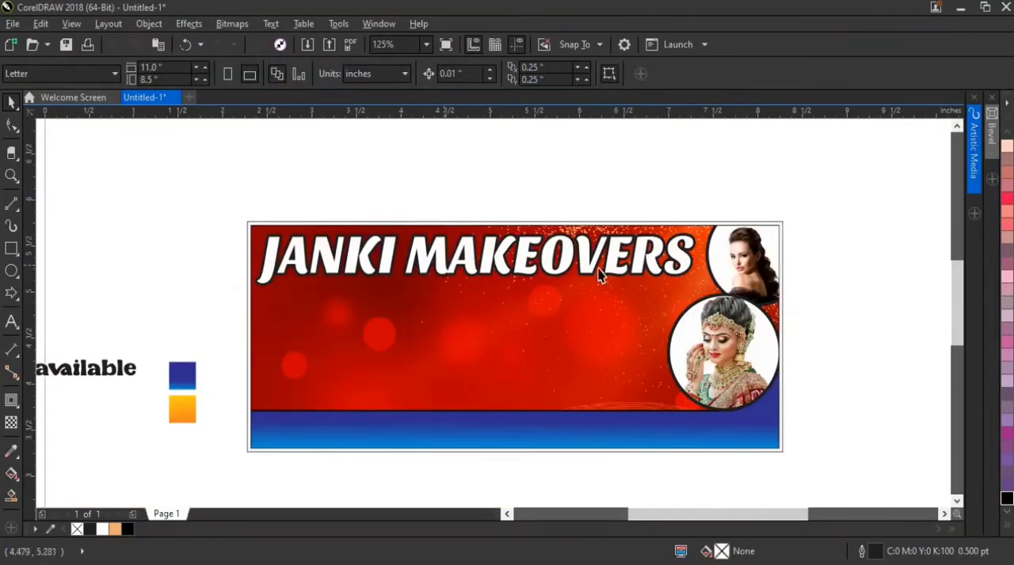
# Fill the 6 by 2.5 inch outer rectangle of the banner with solid black as a border
pyautogui.click(679, 264)
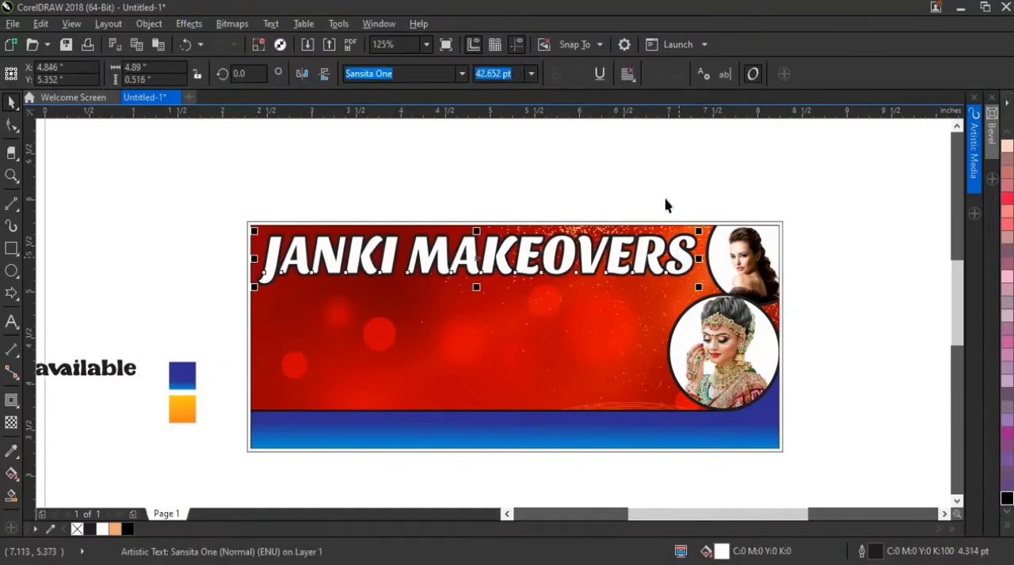
pyautogui.press('Escape')
pyautogui.click(781, 230)
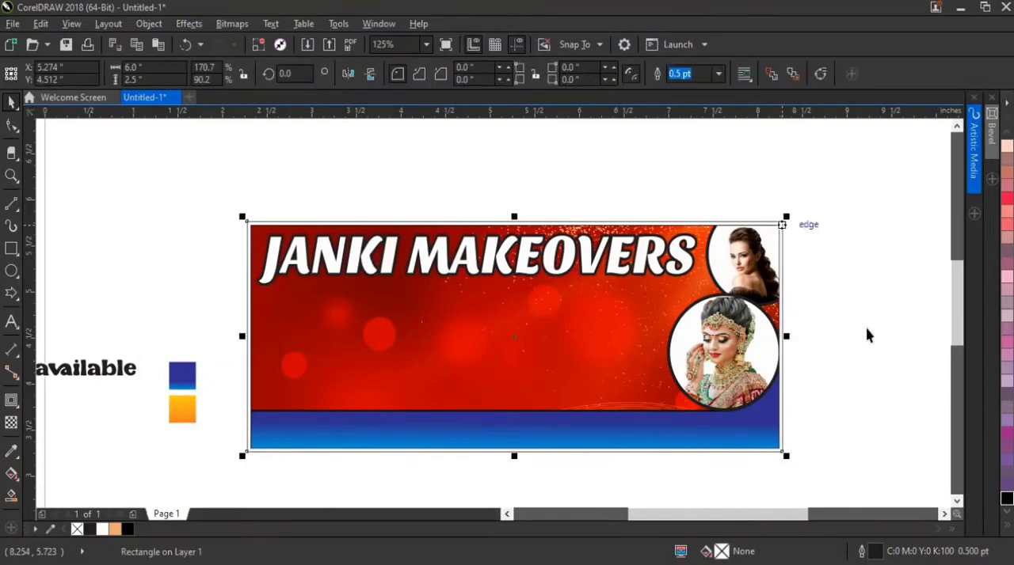
pyautogui.click(1004, 500)
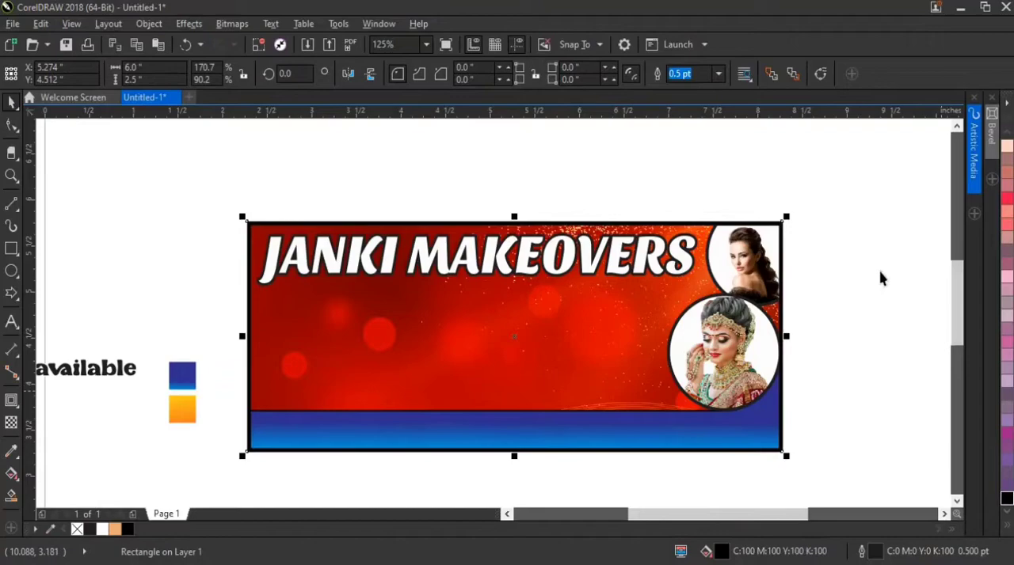
pyautogui.click(840, 223)
# Stretch the JANKI MAKEOVERS heading downward to about 0.537 inches tall, keeping its width
pyautogui.click(549, 252)
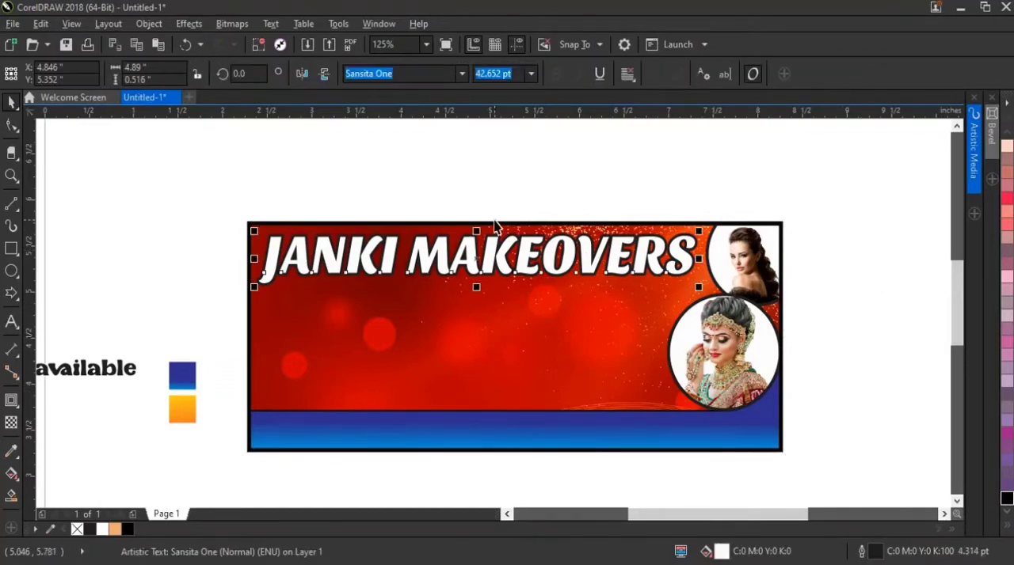
pyautogui.scroll(5, 477, 285)
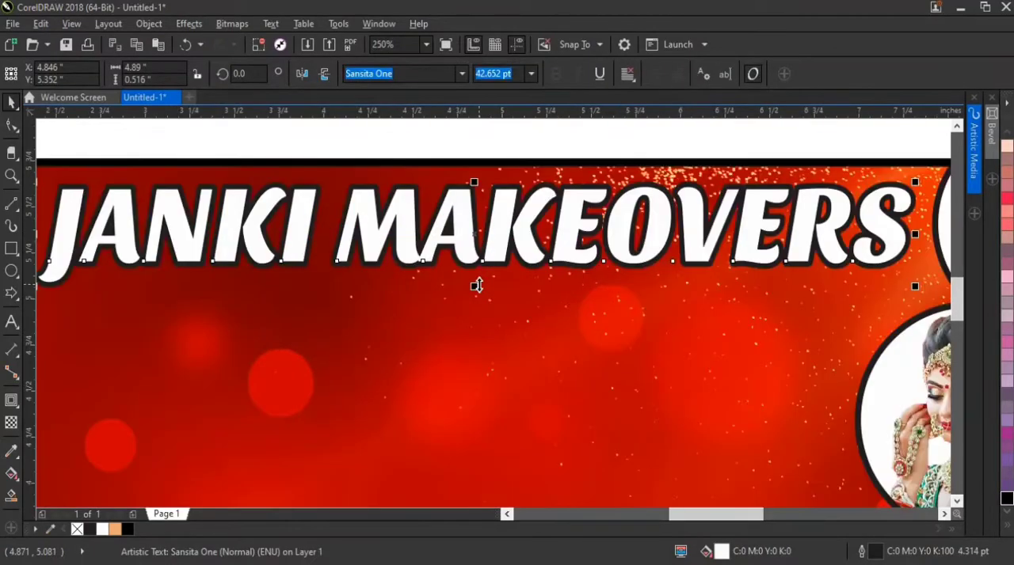
pyautogui.moveTo(471, 288); pyautogui.dragTo(473, 310)
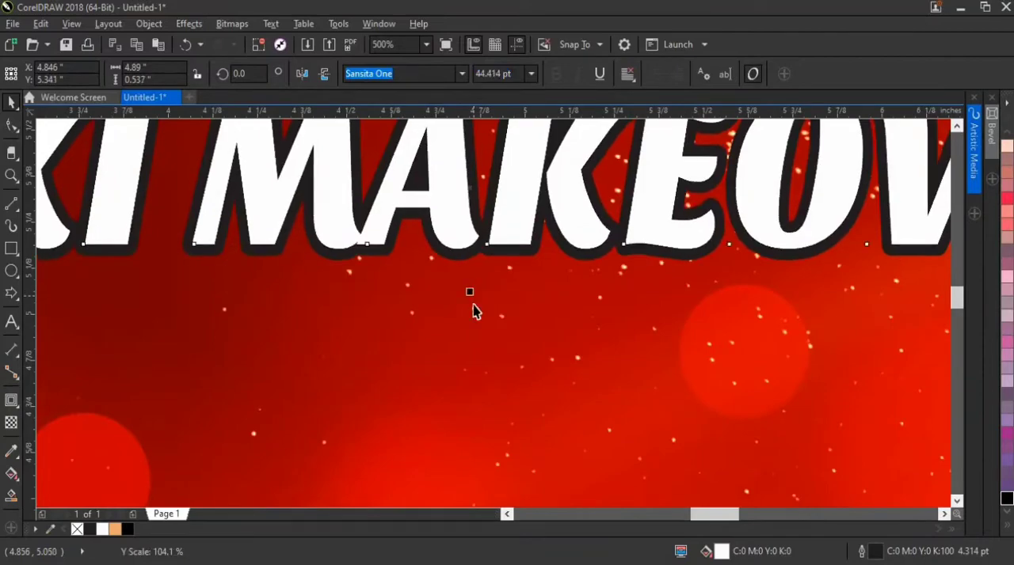
pyautogui.scroll(-5, 473, 310)
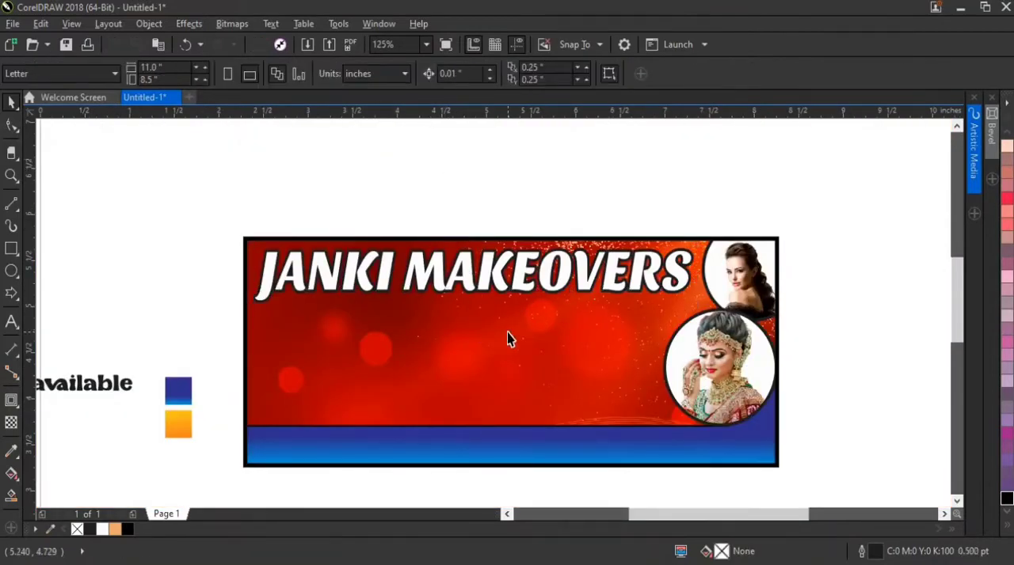
# Draw a horizontal rectangle about 4.35 by 0.396 inches directly beneath the JANKI MAKEOVERS heading
pyautogui.scroll(-1, 507, 333)
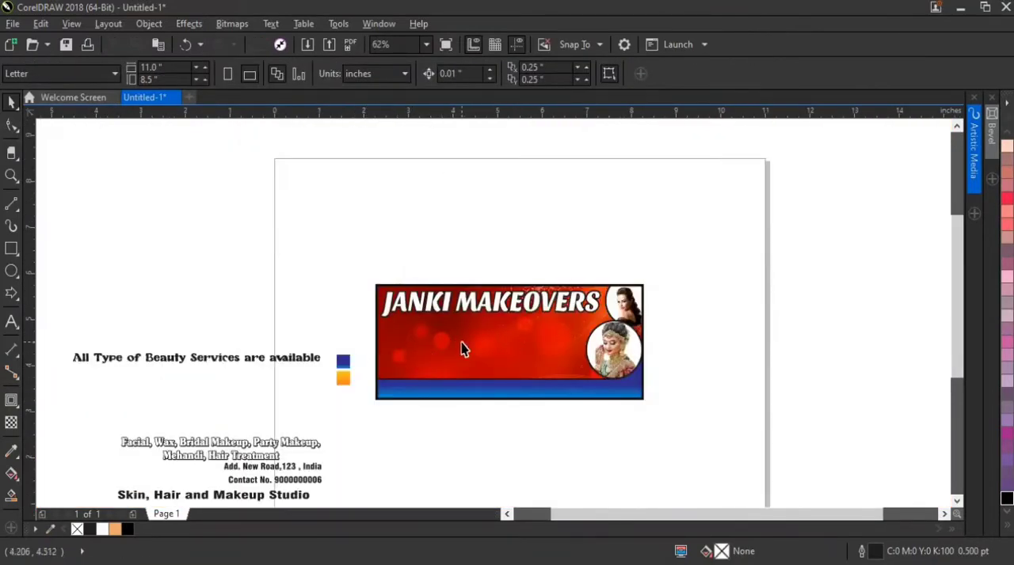
pyautogui.scroll(1, 464, 349)
pyautogui.click(13, 252)
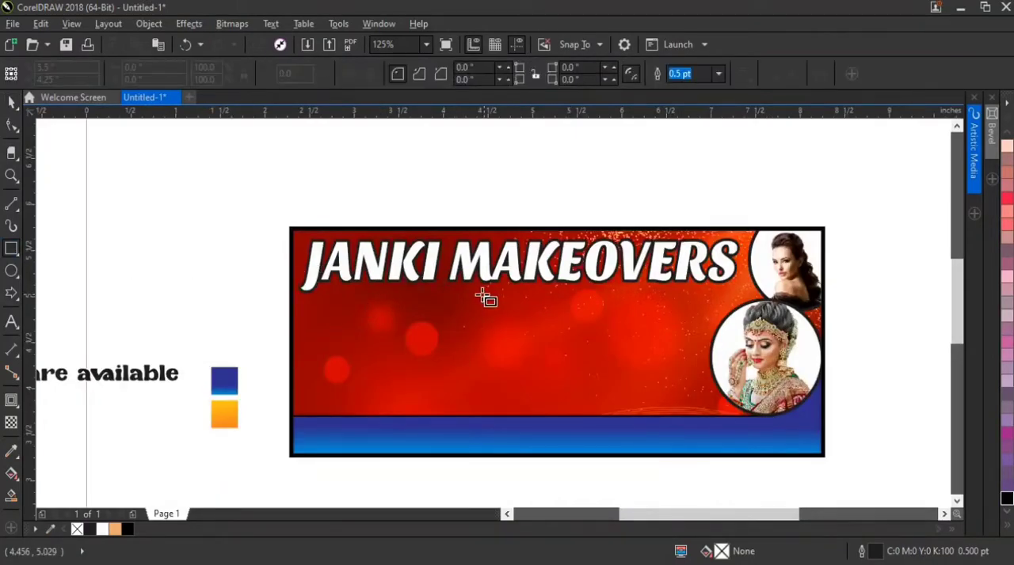
pyautogui.scroll(1, 481, 293)
pyautogui.moveTo(156, 289)
pyautogui.mouseDown()
pyautogui.moveTo(737, 335)
pyautogui.moveTo(933, 364)
pyautogui.mouseUp()
pyautogui.scroll(-1, 736, 309)
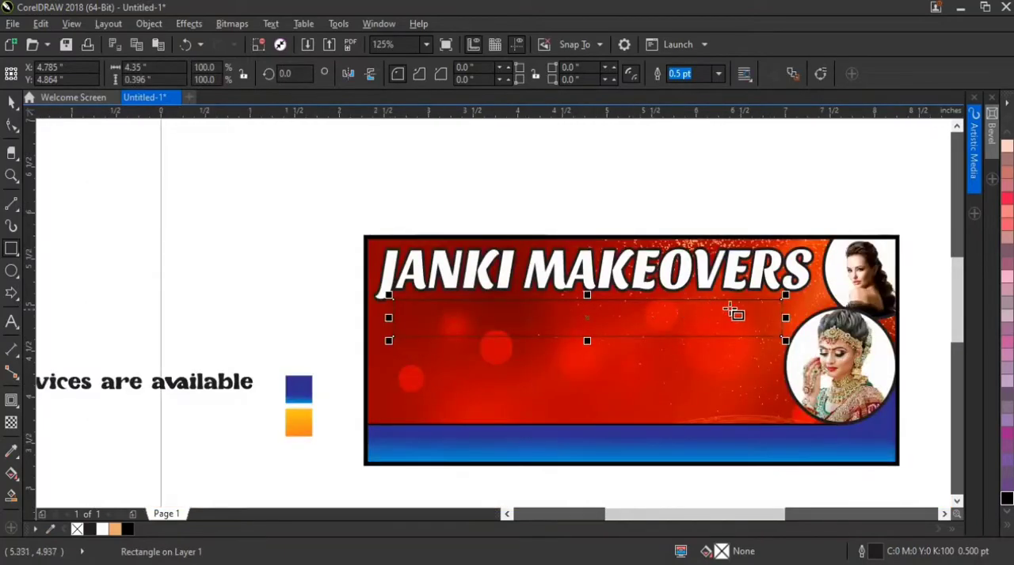
pyautogui.scroll(1, 747, 312)
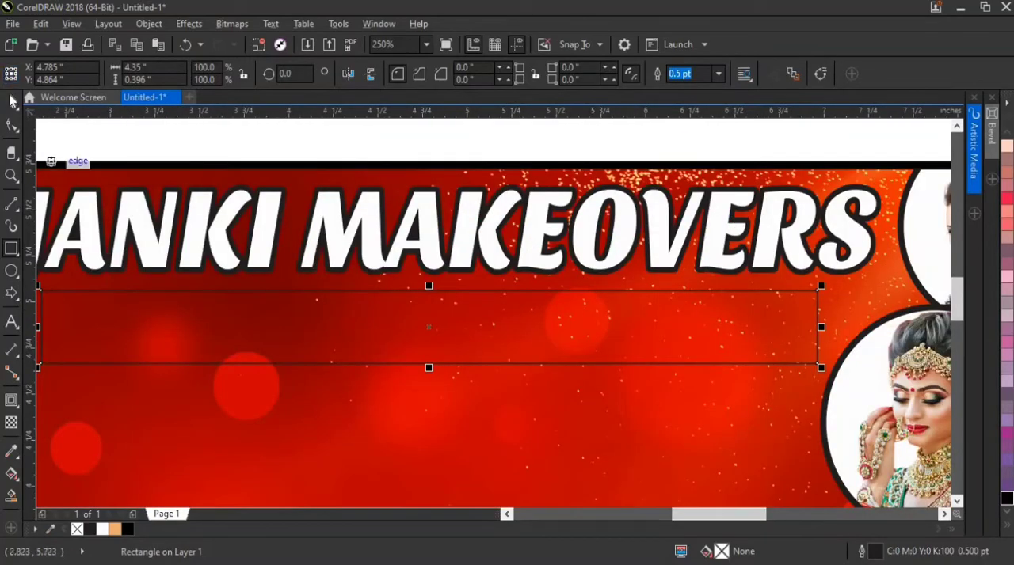
# Copy only the fill of the orange gradient swatch onto the rectangle beneath the heading
pyautogui.click(13, 101)
pyautogui.scroll(-1, 436, 230)
pyautogui.click(143, 374)
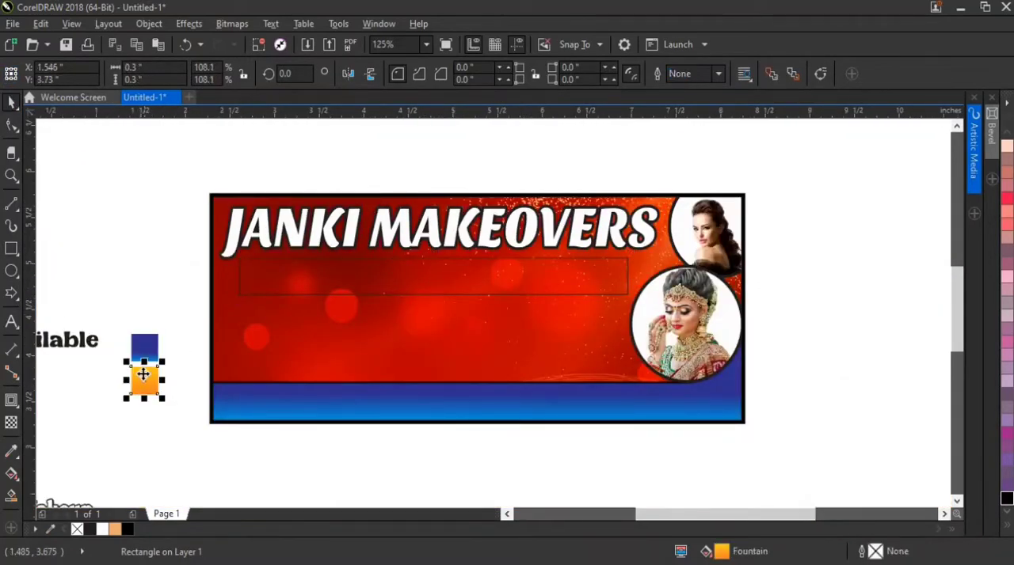
pyautogui.scroll(1, 143, 373)
pyautogui.click(397, 174)
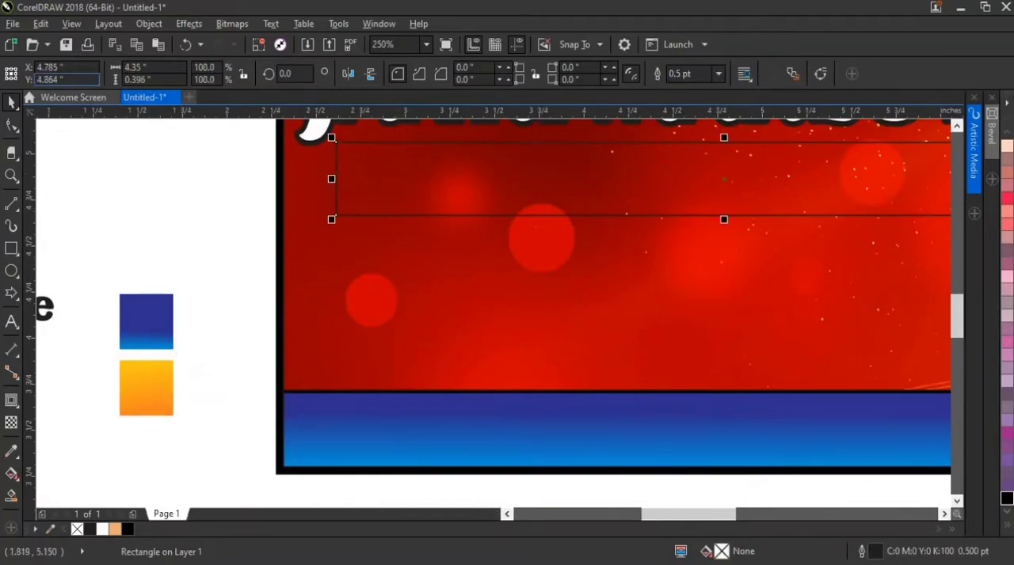
pyautogui.click(41, 23)
pyautogui.click(111, 239)
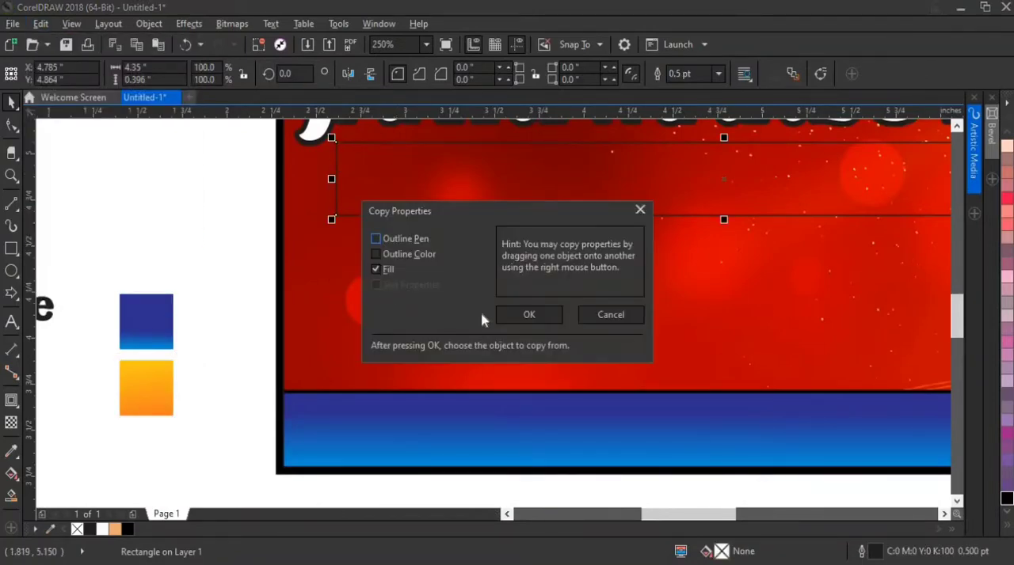
pyautogui.click(526, 320)
pyautogui.click(131, 388)
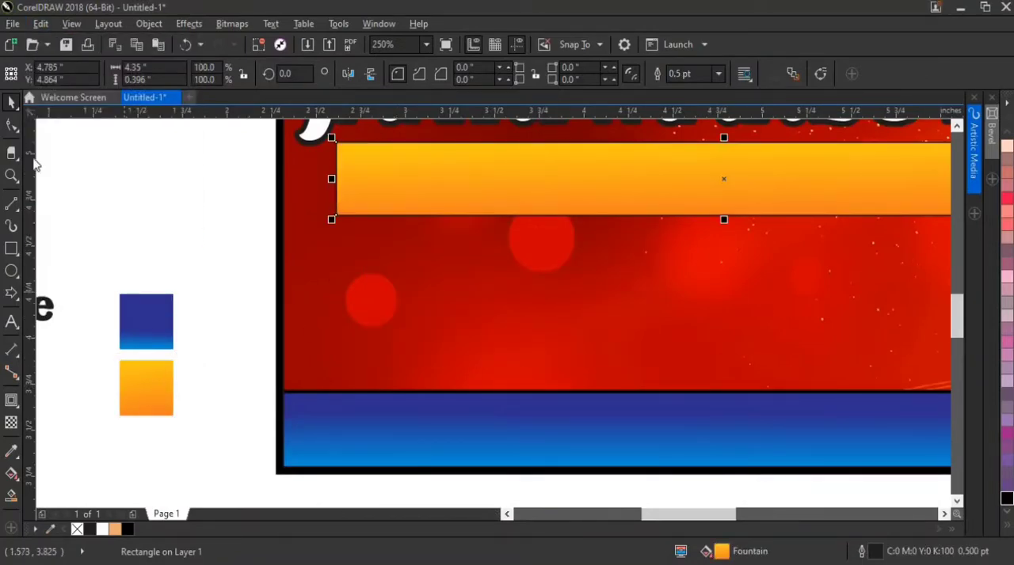
# Round the orange bar's upper-left and lower-right corners to about 0.198 inches, leaving the other two corners square
pyautogui.click(8, 125)
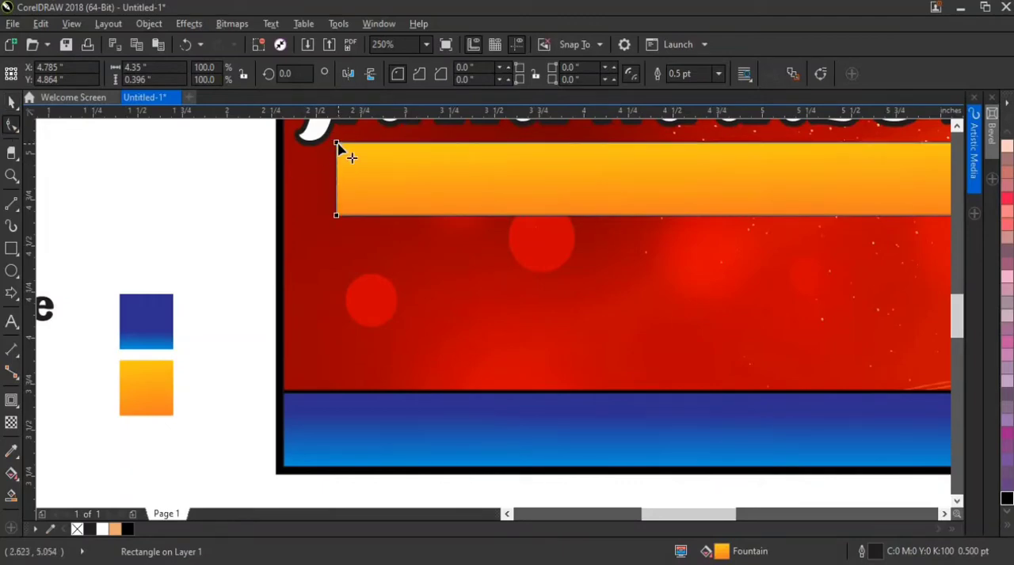
pyautogui.scroll(-3, 362, 211)
pyautogui.scroll(3, 663, 196)
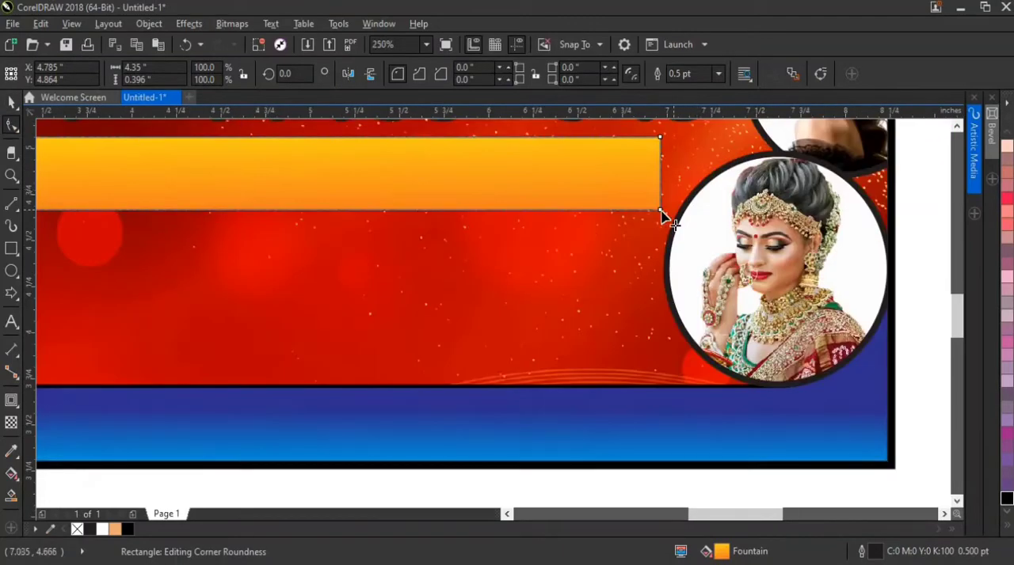
pyautogui.moveTo(662, 211); pyautogui.dragTo(664, 172)
pyautogui.click(12, 101)
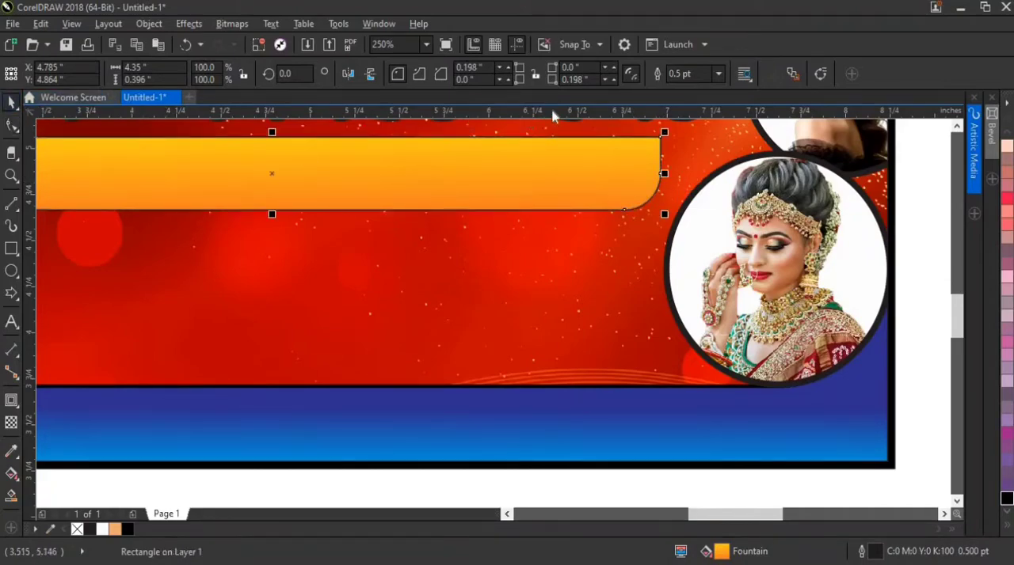
# Give the orange bar a 2 pt white outline
pyautogui.click(718, 74)
pyautogui.click(694, 162)
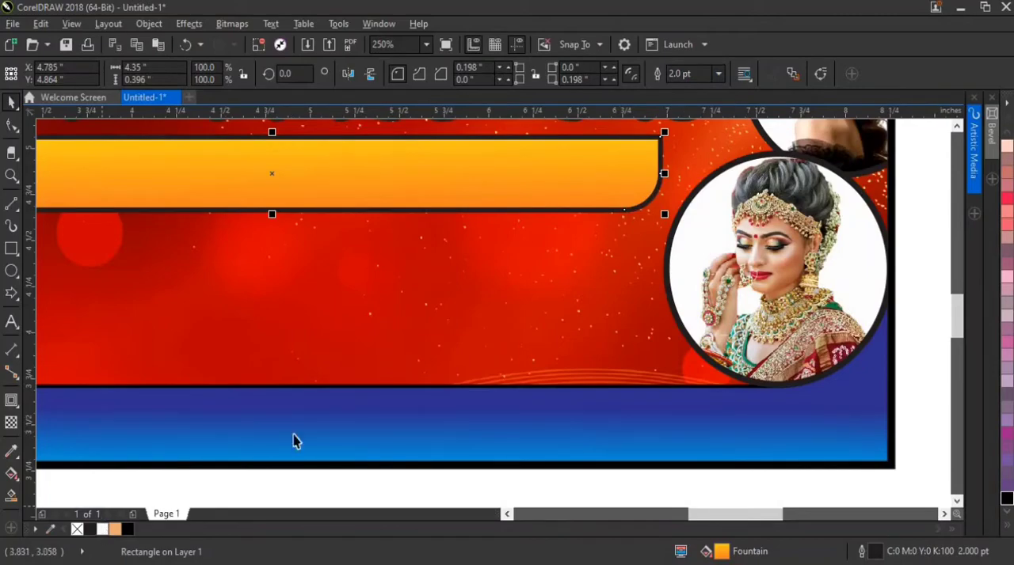
pyautogui.rightClick(102, 529)
# Duplicate the orange bar slightly up and to the left, and make the original's fill and outline black as a shadow
pyautogui.scroll(-1, 532, 335)
pyautogui.scroll(1, 583, 240)
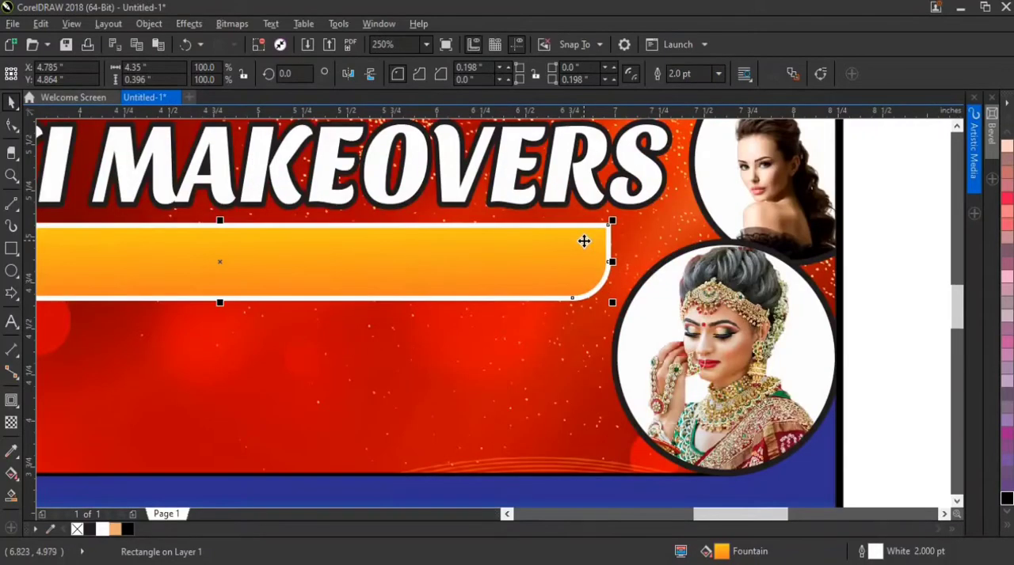
pyautogui.moveTo(584, 241); pyautogui.dragTo(572, 231)
pyautogui.rightClick(572, 232)
pyautogui.click(608, 240)
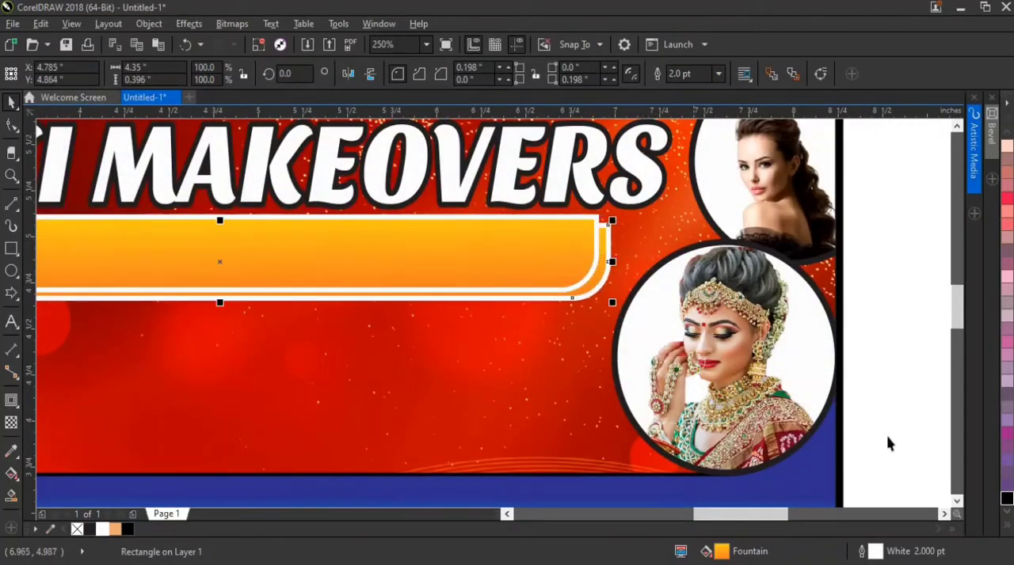
pyautogui.click(1006, 501)
pyautogui.rightClick(1005, 500)
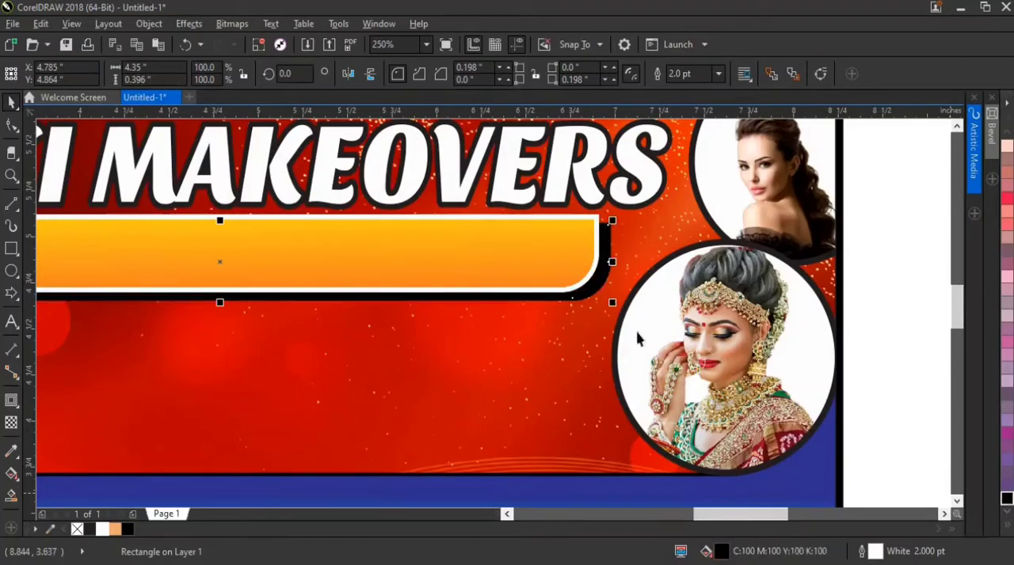
# Move the orange bar closer to its black shadow, centred at about X 4.765, Y 4.884 inches, and group the two
pyautogui.click(566, 243)
pyautogui.scroll(1, 595, 268)
pyautogui.scroll(2, 595, 268)
pyautogui.moveTo(617, 272); pyautogui.dragTo(636, 279)
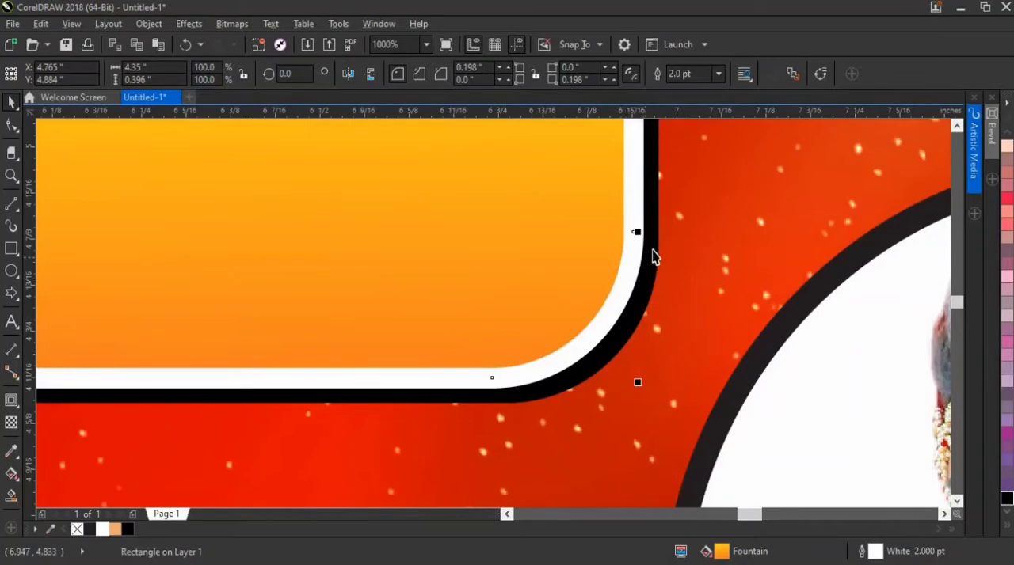
pyautogui.keyDown('shift'); pyautogui.click(653, 252); pyautogui.keyUp('shift')
pyautogui.hotkey('ctrl', 'g')
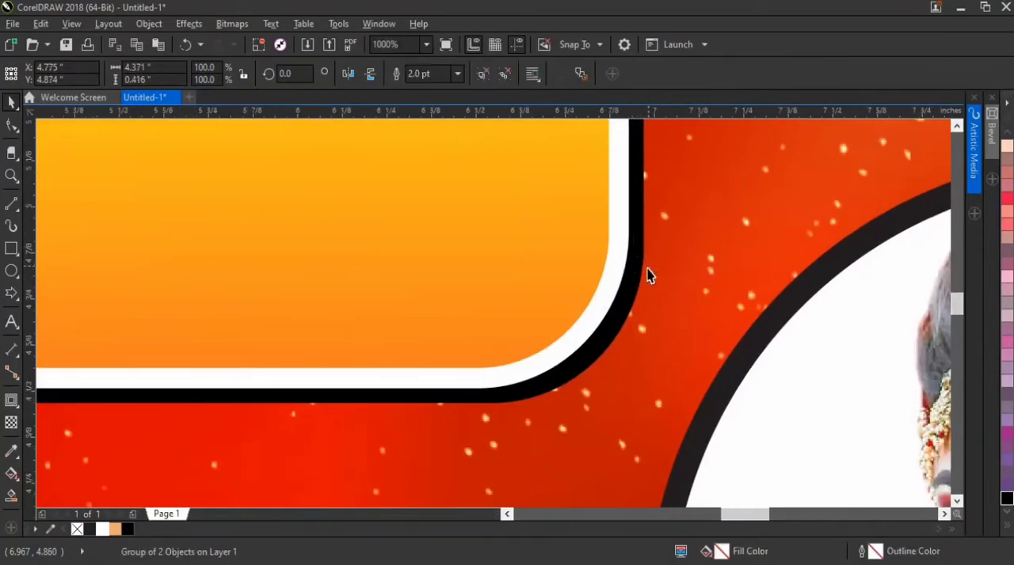
# Widen the orange bar group to about 4.479 inches and centre it at about X 4.753, Y 4.849 inches beneath the heading
pyautogui.scroll(-3, 647, 270)
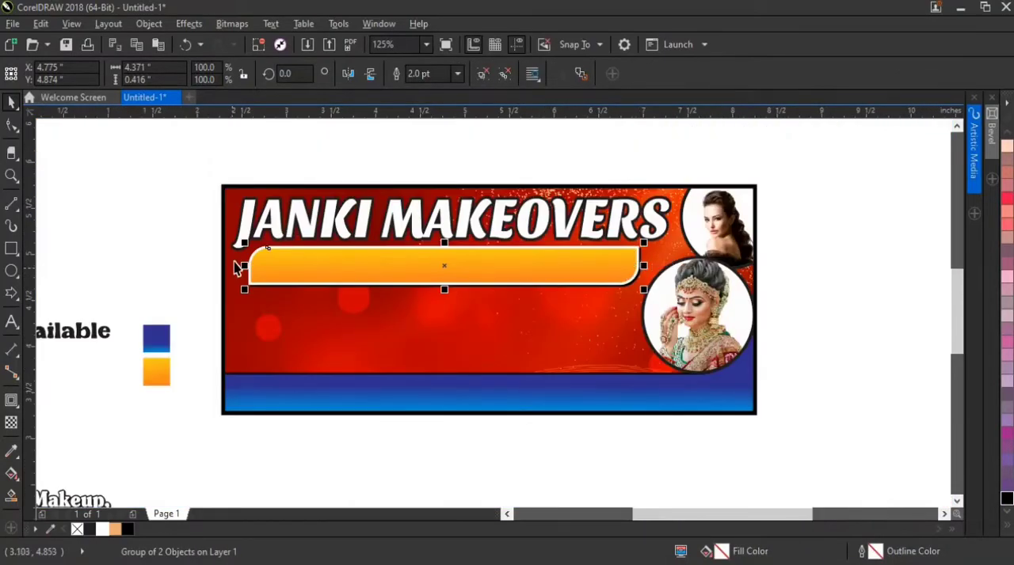
pyautogui.scroll(2, 235, 268)
pyautogui.moveTo(281, 280); pyautogui.dragTo(269, 281)
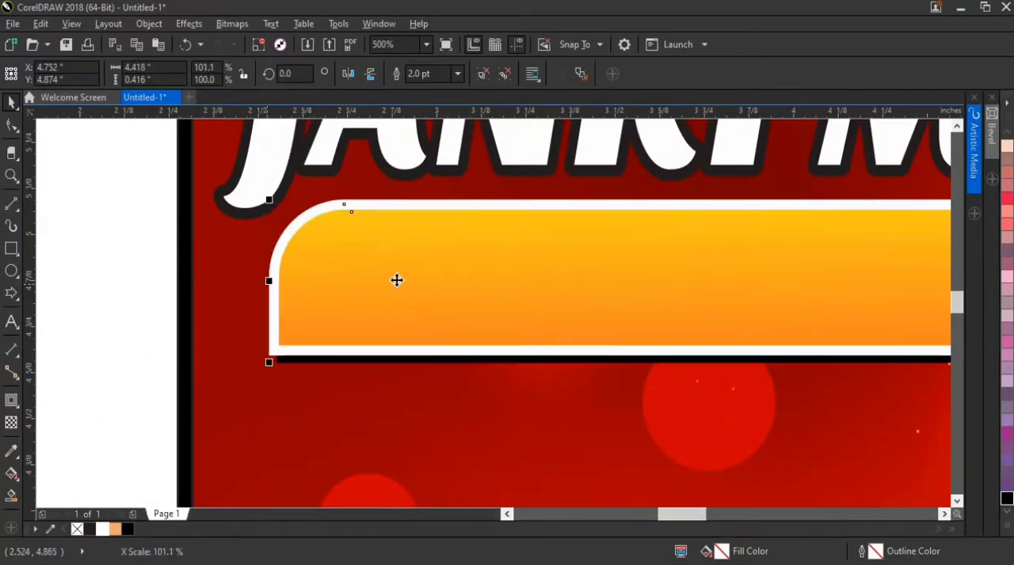
pyautogui.moveTo(396, 280); pyautogui.dragTo(386, 289)
pyautogui.scroll(-2, 281, 260)
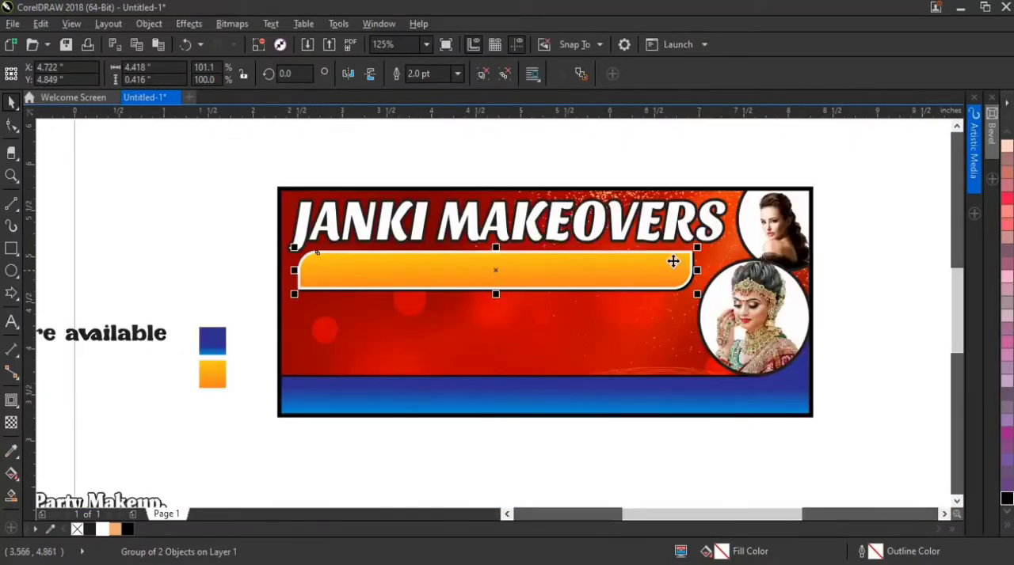
pyautogui.scroll(2, 672, 265)
pyautogui.moveTo(670, 268); pyautogui.dragTo(693, 268)
pyautogui.scroll(-2, 673, 269)
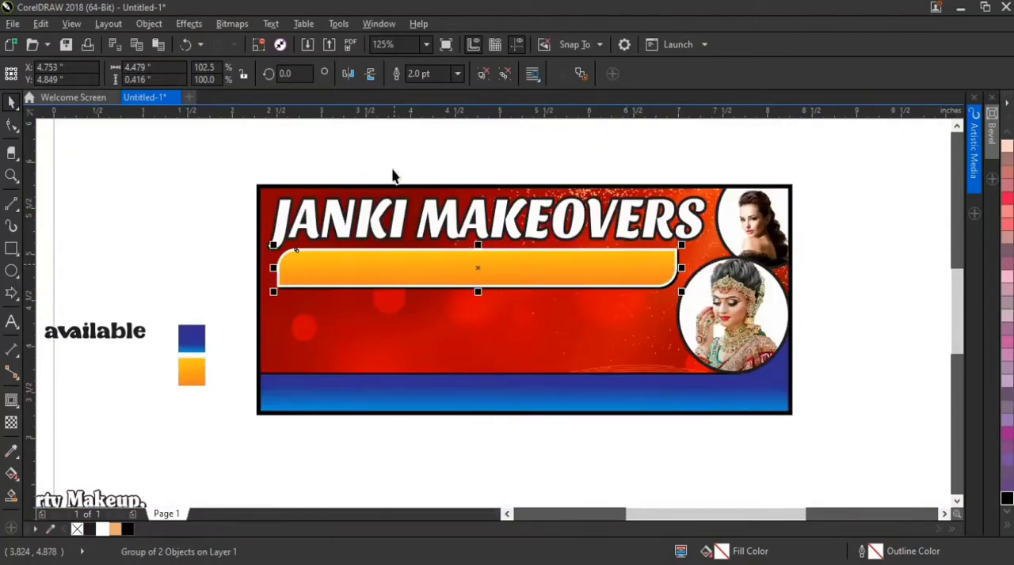
# Move the "Skin, Hair and Makeup Studio" text up beside the orange bar and bring it to the front of the page
pyautogui.press('Escape')
pyautogui.scroll(-2, 314, 285)
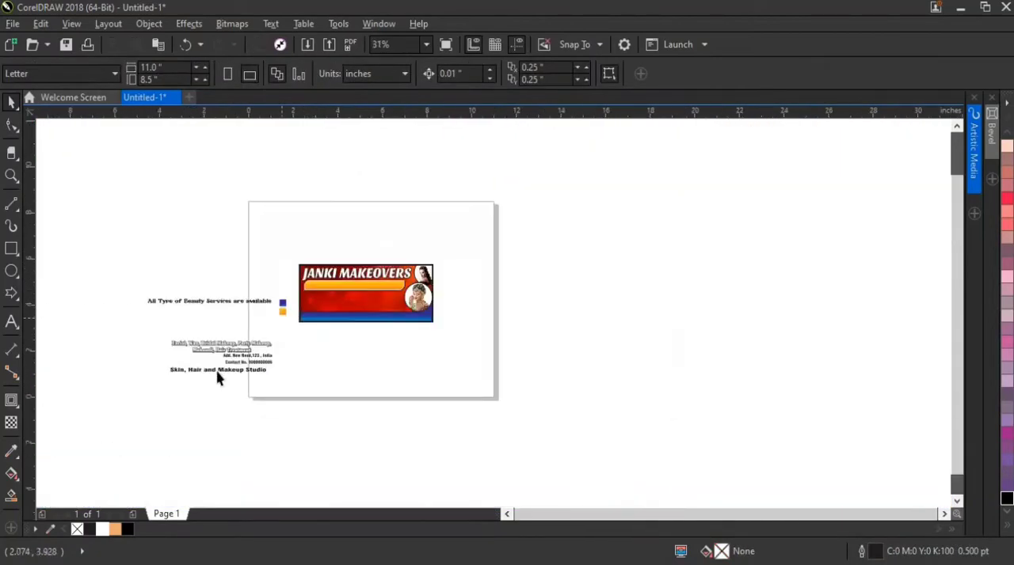
pyautogui.moveTo(219, 378); pyautogui.dragTo(277, 294)
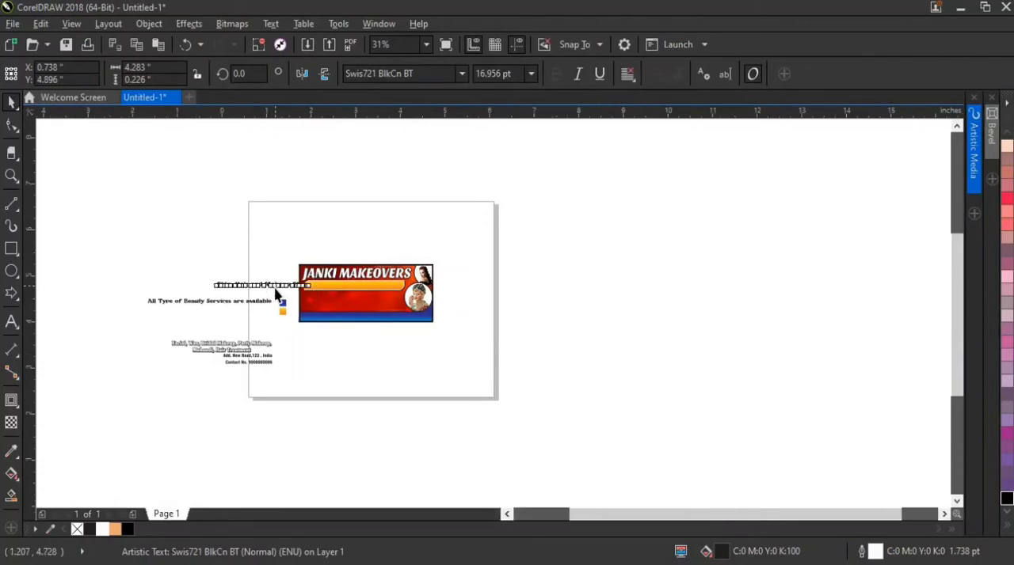
pyautogui.scroll(2, 277, 294)
pyautogui.rightClick(281, 278)
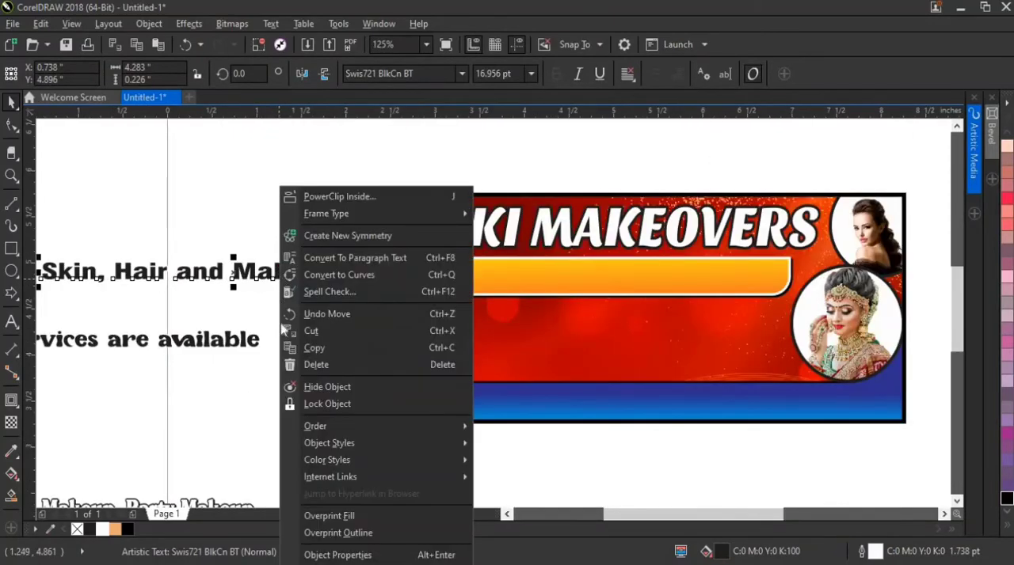
pyautogui.moveTo(396, 428)
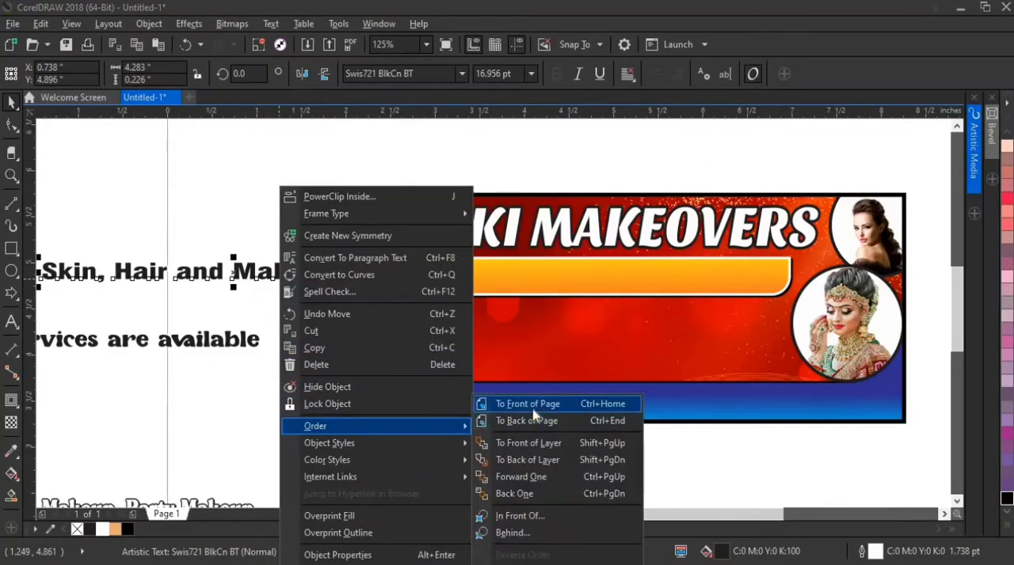
pyautogui.click(532, 407)
# Align the "Skin, Hair and Makeup Studio" text to the horizontal and vertical centre of the orange bar
pyautogui.keyDown('shift'); pyautogui.click(450, 286); pyautogui.keyUp('shift')
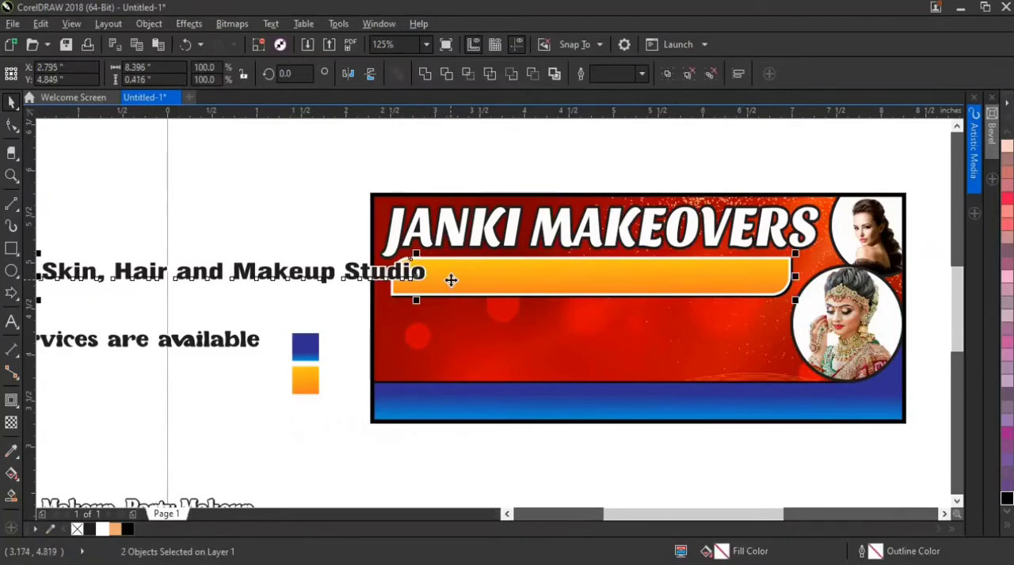
pyautogui.press('e')
pyautogui.press('c')
pyautogui.click(329, 245)
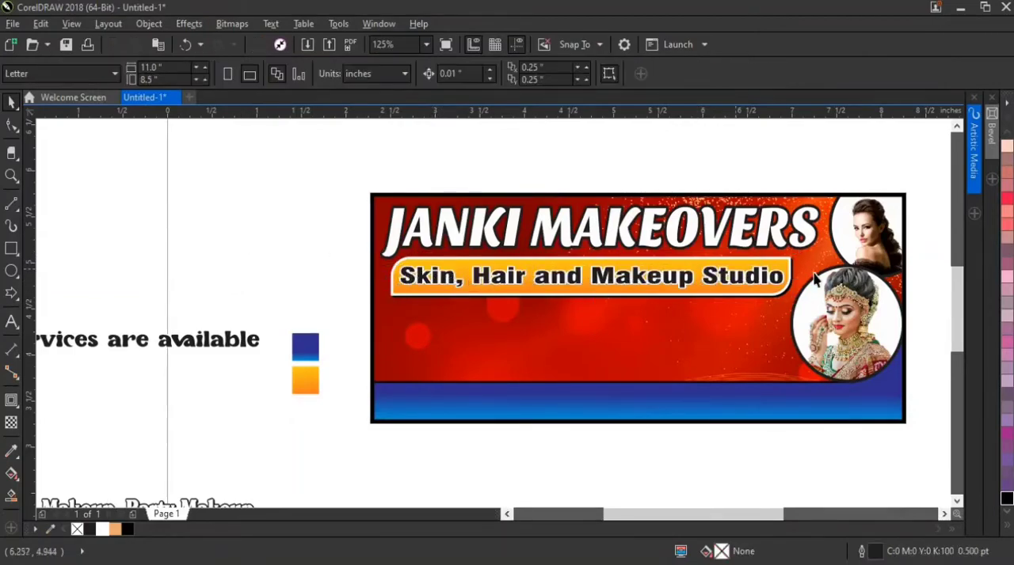
pyautogui.click(604, 290)
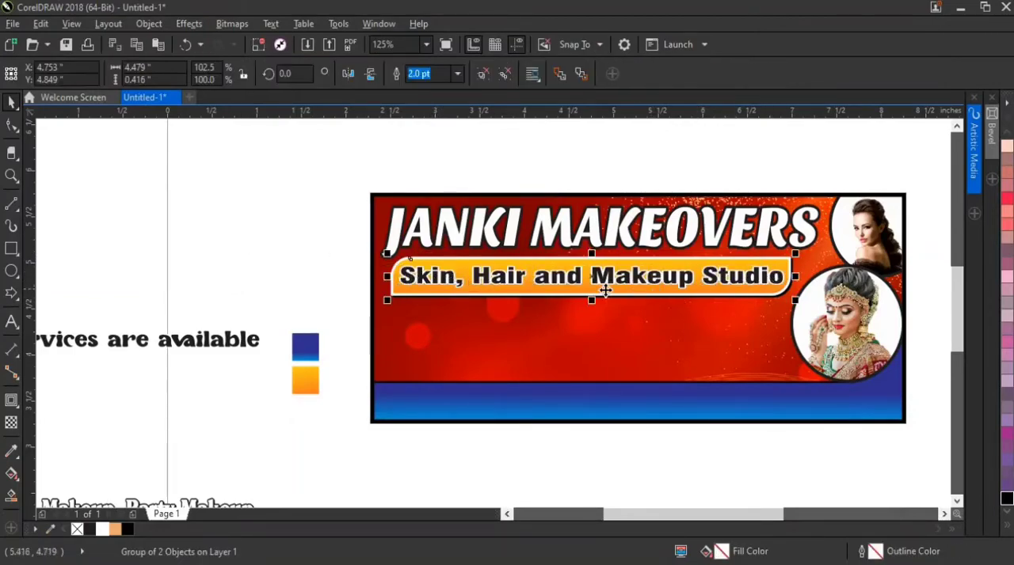
# Resize the orange bar group to about 4.498 inches wide and 0.376 inches high
pyautogui.scroll(4, 604, 291)
pyautogui.moveTo(549, 318)
pyautogui.mouseDown()
pyautogui.moveTo(549, 305)
pyautogui.moveTo(549, 317)
pyautogui.mouseUp()
pyautogui.scroll(-4, 610, 309)
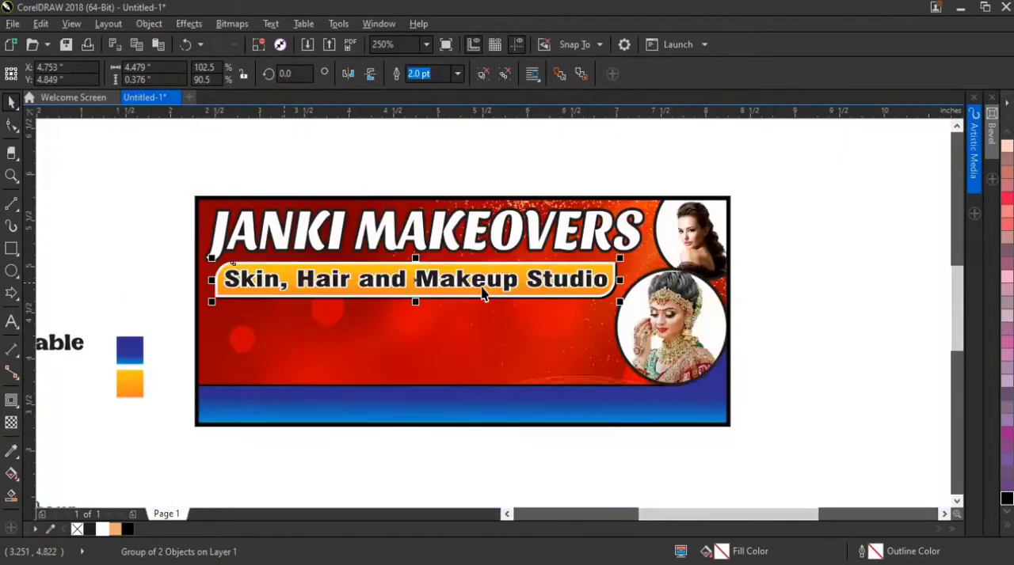
pyautogui.scroll(4, 613, 277)
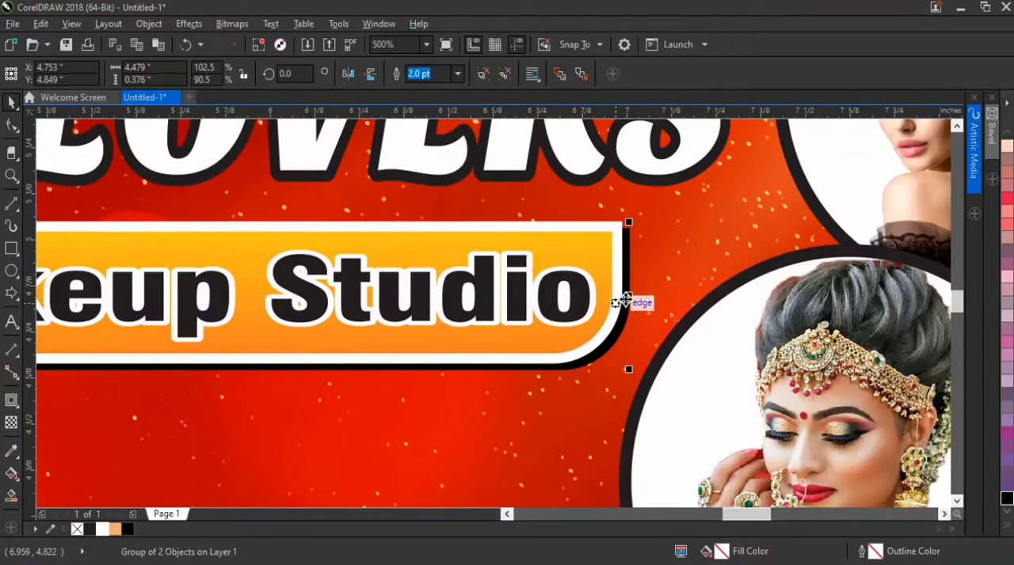
pyautogui.moveTo(628, 295)
pyautogui.mouseDown()
pyautogui.moveTo(636, 293)
pyautogui.moveTo(628, 295)
pyautogui.mouseUp()
pyautogui.scroll(-4, 462, 313)
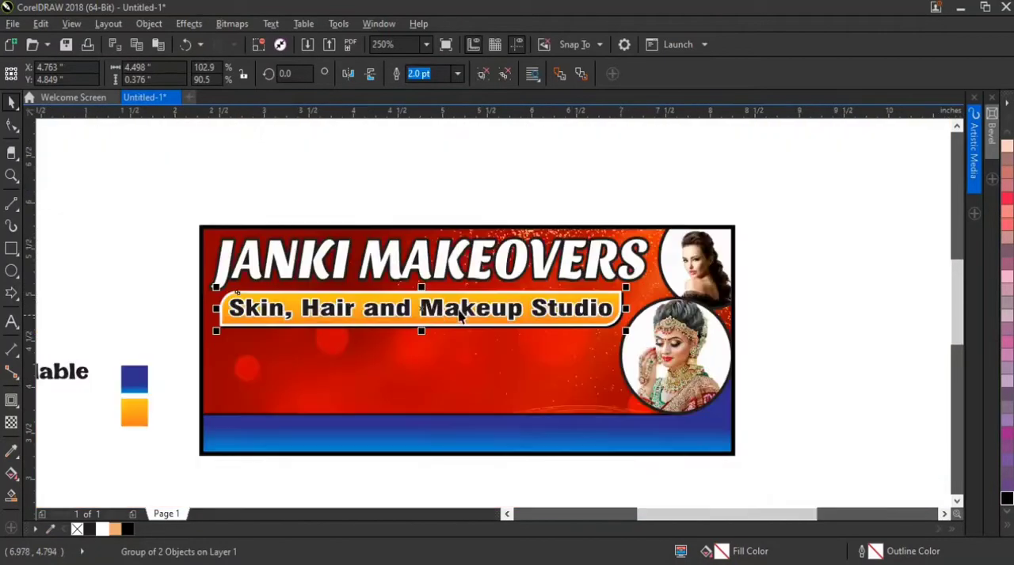
# Increase the orange bar group's height to about 0.401 inches and centre the subtitle text on it
pyautogui.scroll(4, 417, 314)
pyautogui.scroll(4, 416, 313)
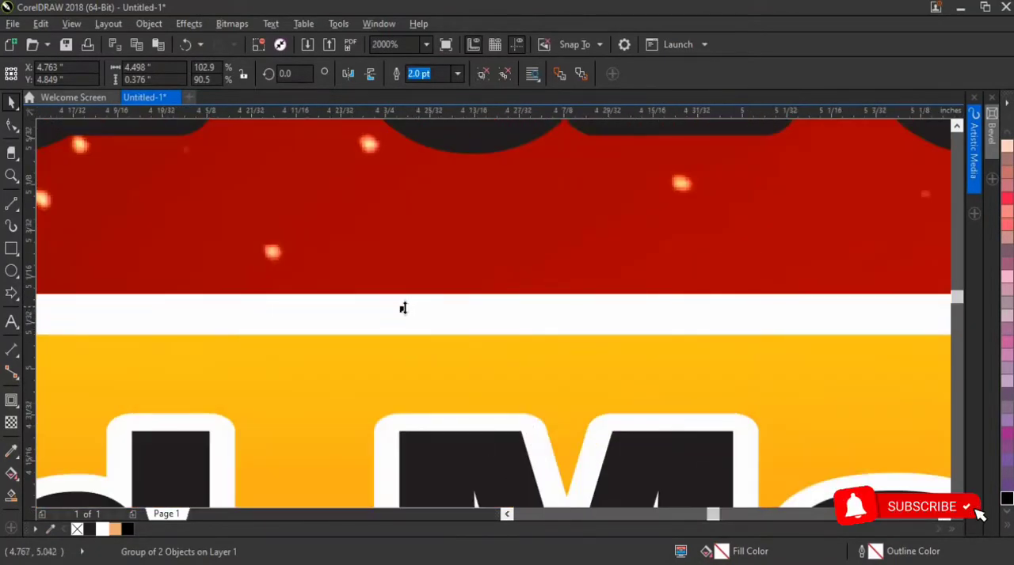
pyautogui.moveTo(402, 310); pyautogui.dragTo(445, 290)
pyautogui.scroll(-4, 446, 290)
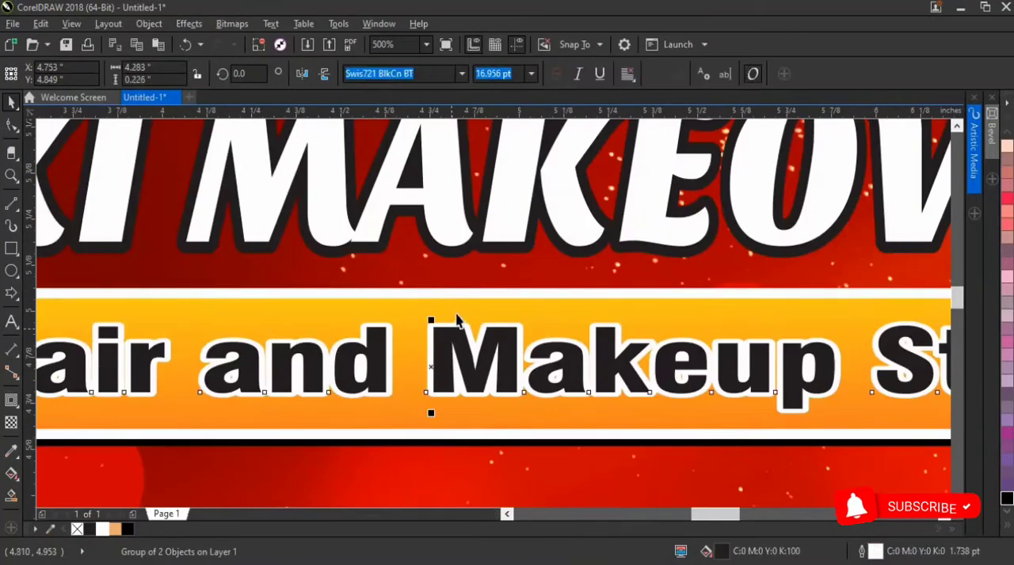
pyautogui.scroll(-6, 456, 314)
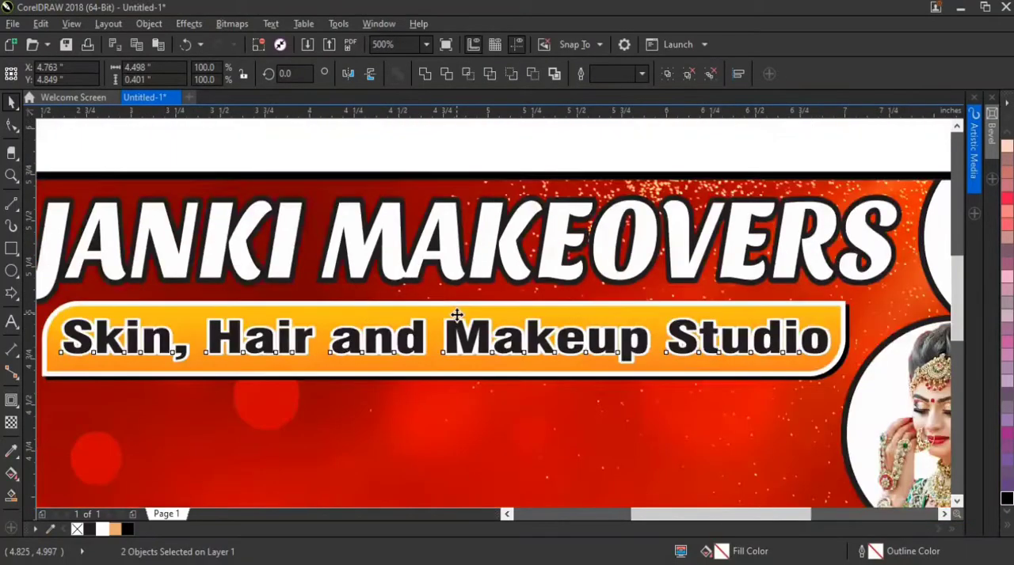
pyautogui.click(274, 402)
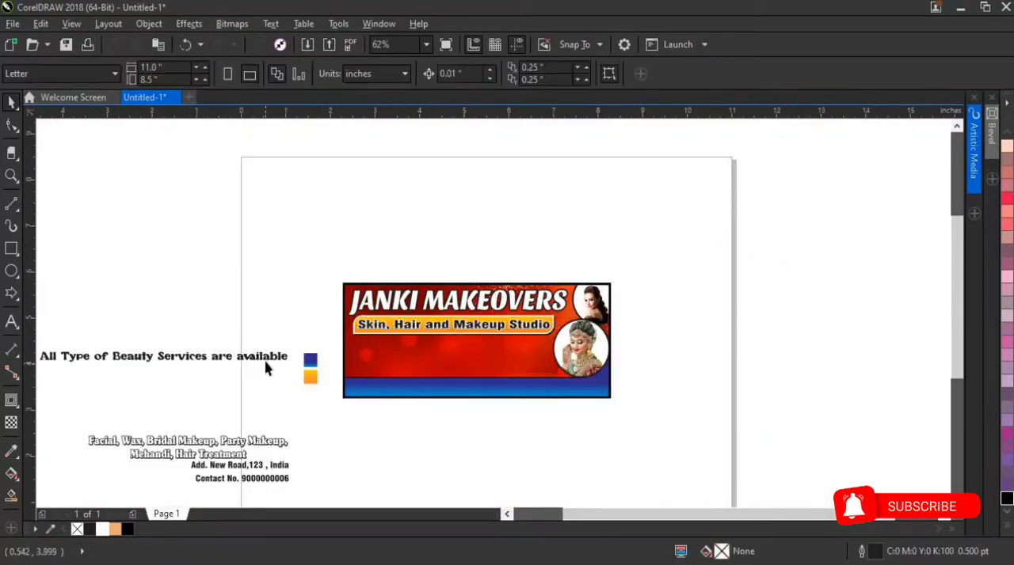
# Move the "All Type of Beauty Services are available" text just below the banner and give it a white fill and black outline
pyautogui.moveTo(269, 363); pyautogui.dragTo(596, 418)
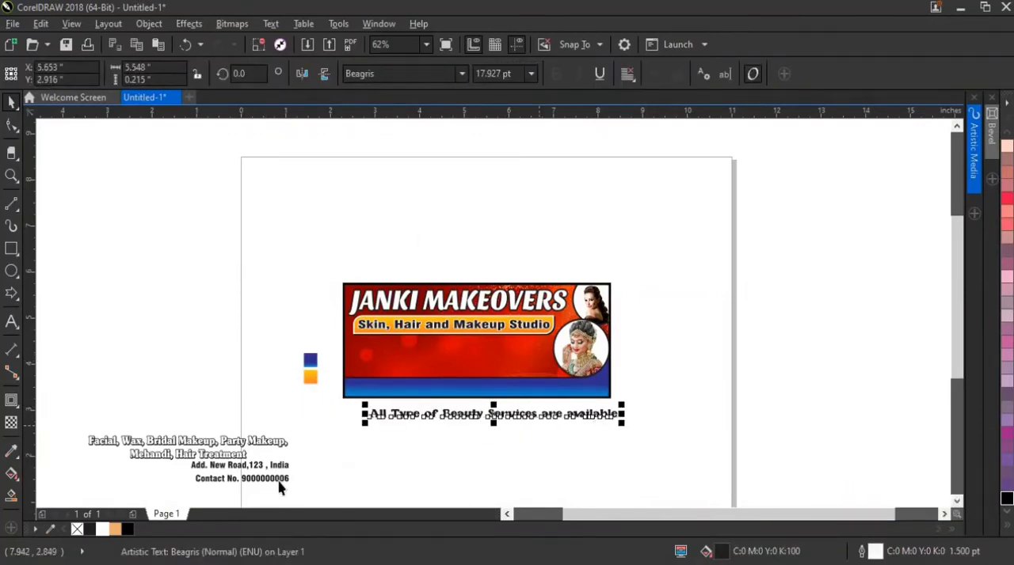
pyautogui.click(102, 529)
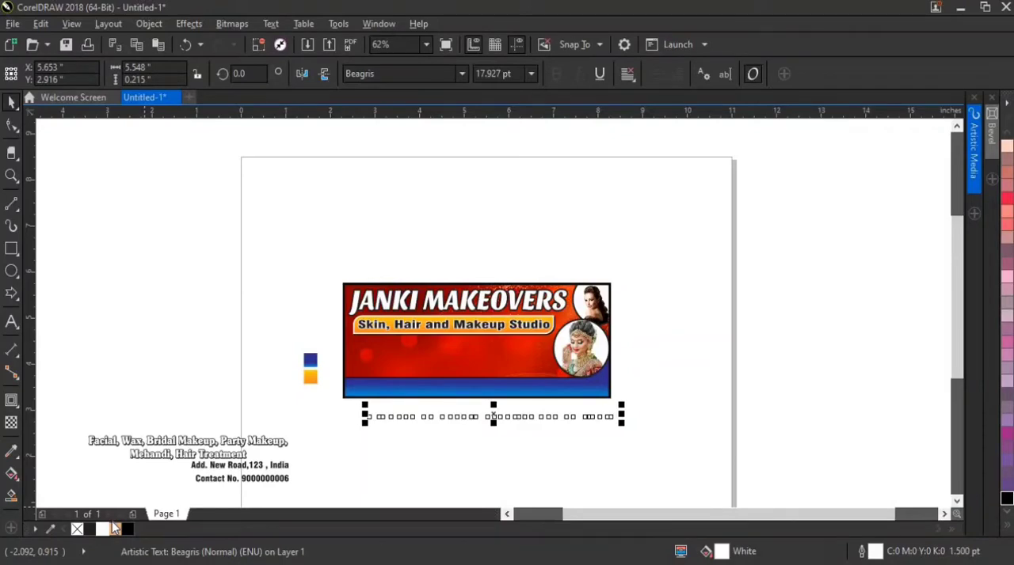
pyautogui.rightClick(126, 529)
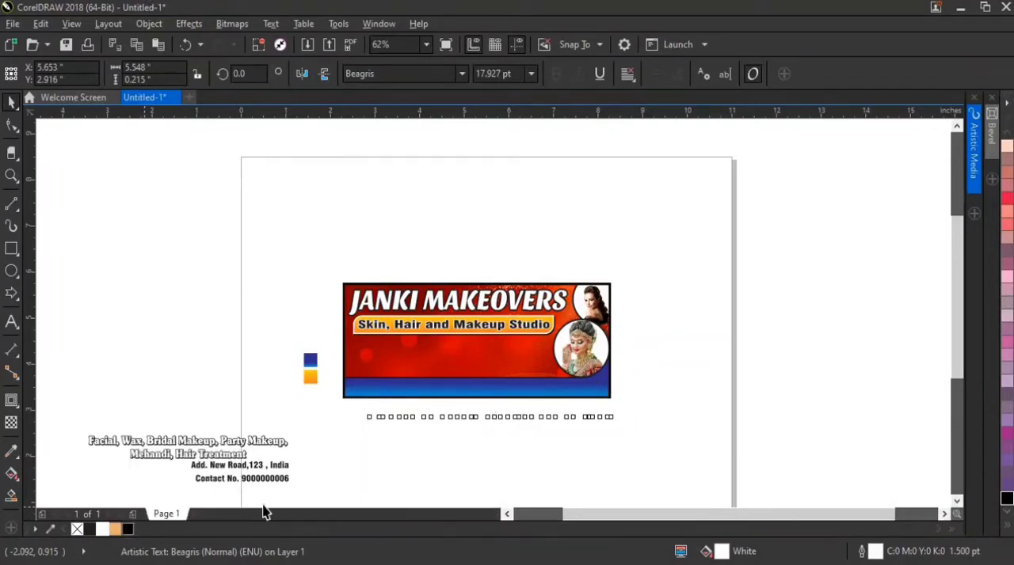
# Place the "All Type of Beauty Services are available" text on the blue footer strip and bring it to the front of the page
pyautogui.scroll(2, 535, 426)
pyautogui.moveTo(514, 373); pyautogui.dragTo(417, 360)
pyautogui.rightClick(417, 360)
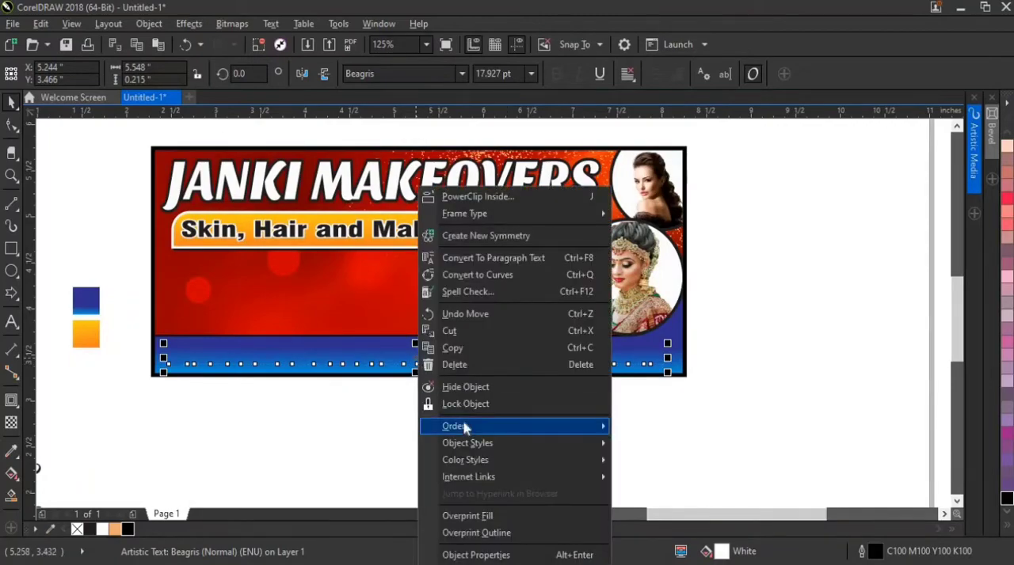
pyautogui.moveTo(570, 427)
pyautogui.click(636, 405)
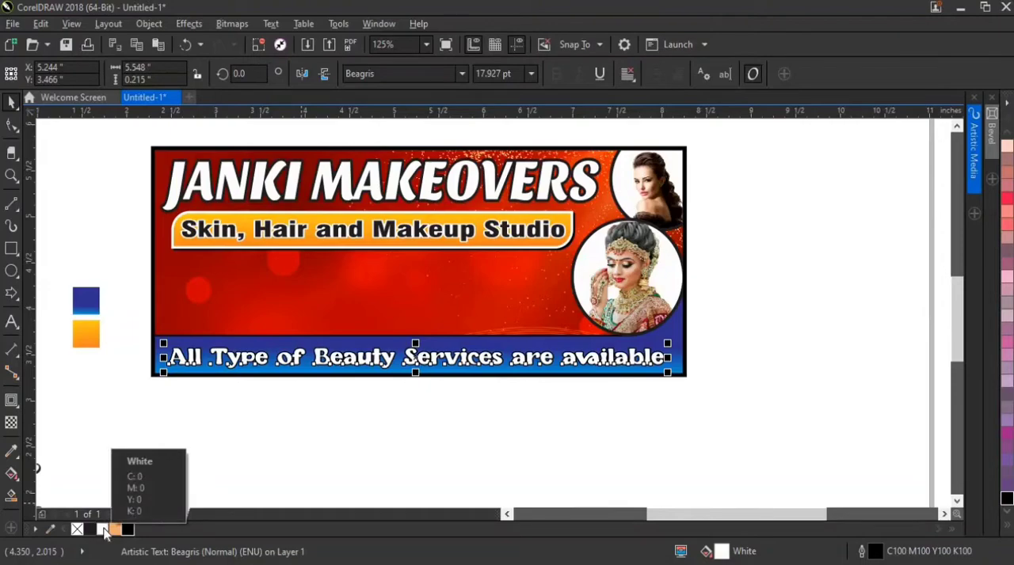
# Give the footer text a black fill and white outline, and centre it horizontally on the banner at X 5.274 inches
pyautogui.rightClick(104, 529)
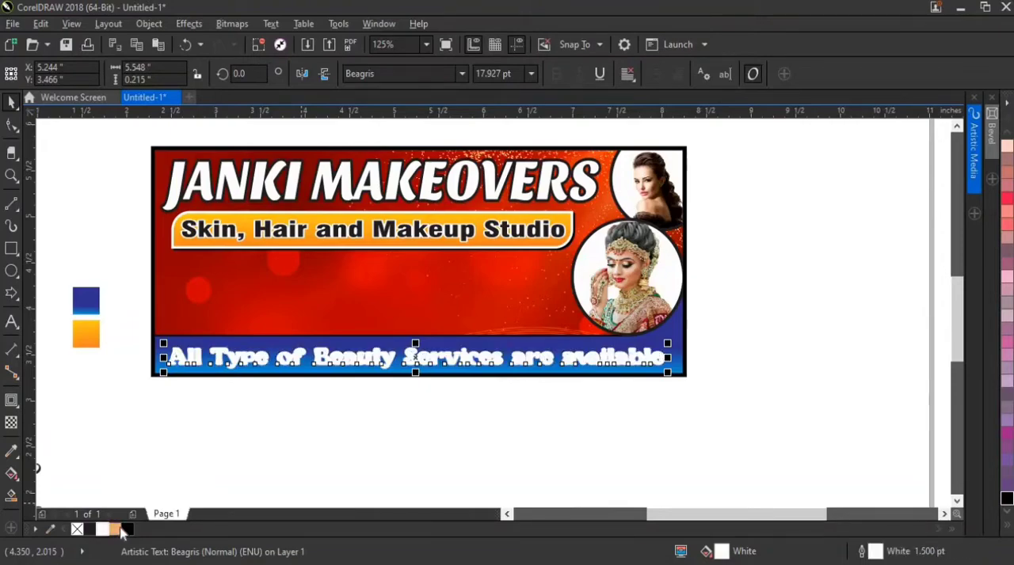
pyautogui.click(128, 529)
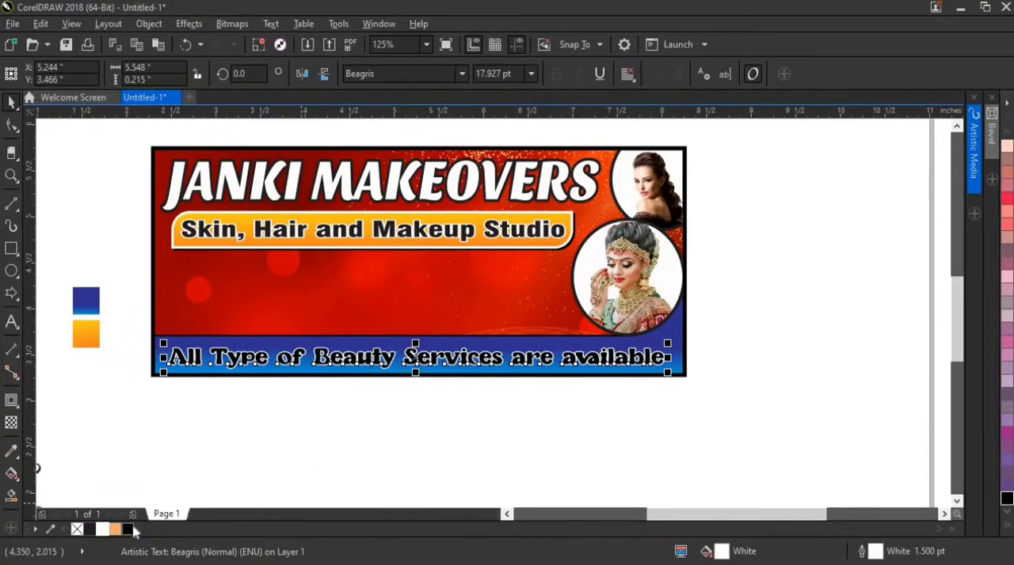
pyautogui.click(680, 329)
pyautogui.click(723, 351)
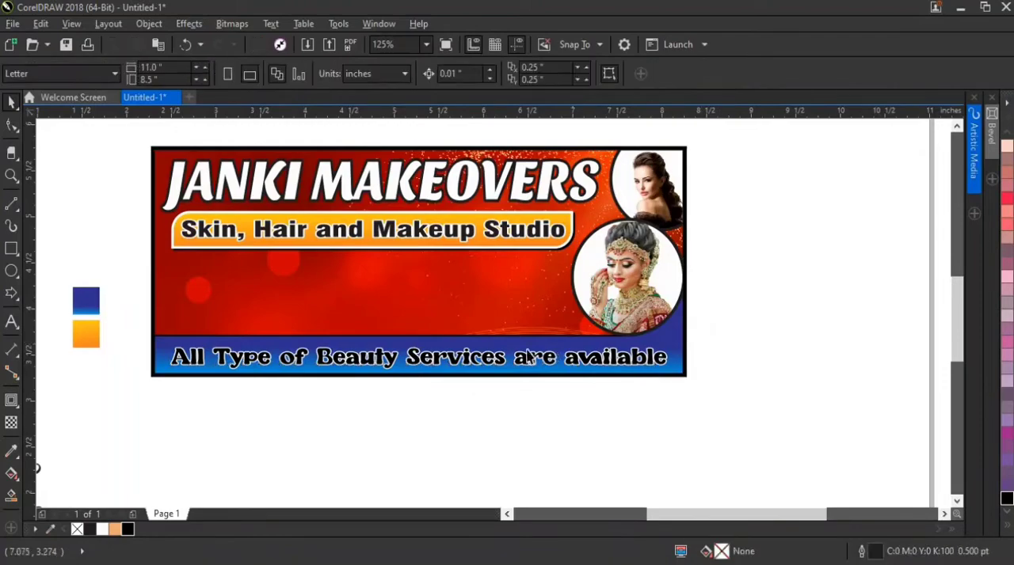
# Nudge the footer text up to Y 3.486 inches and enlarge it about its centre to about 5.636 inches wide
pyautogui.click(486, 363)
pyautogui.scroll(2, 486, 361)
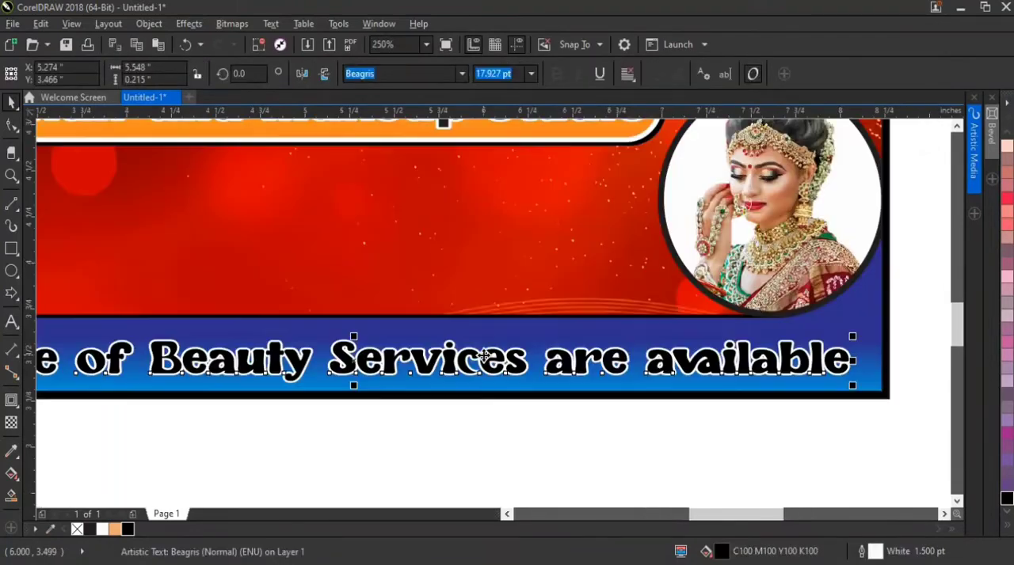
pyautogui.press('Up')
pyautogui.press('Up')
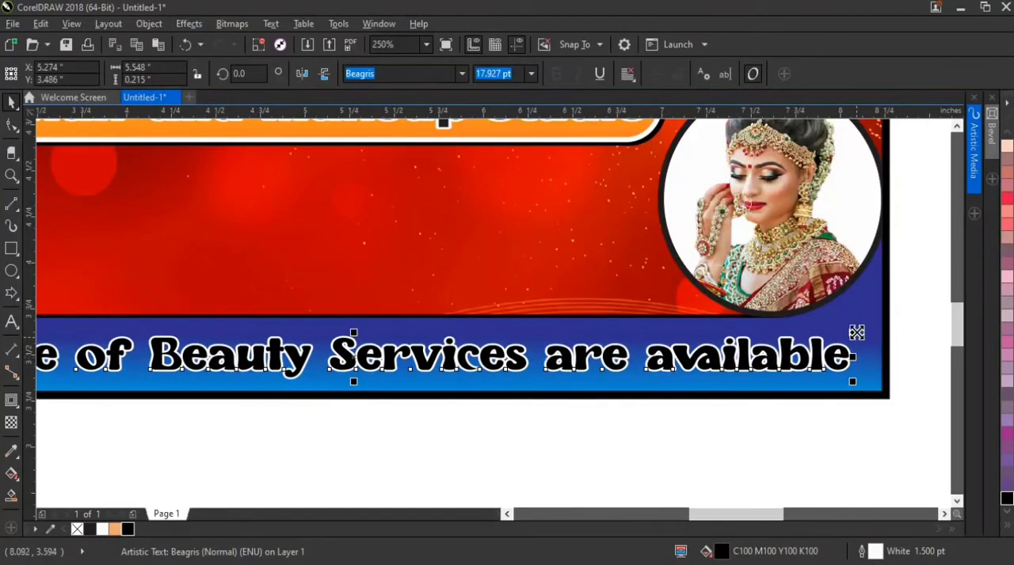
pyautogui.moveTo(856, 333); pyautogui.dragTo(857, 325)
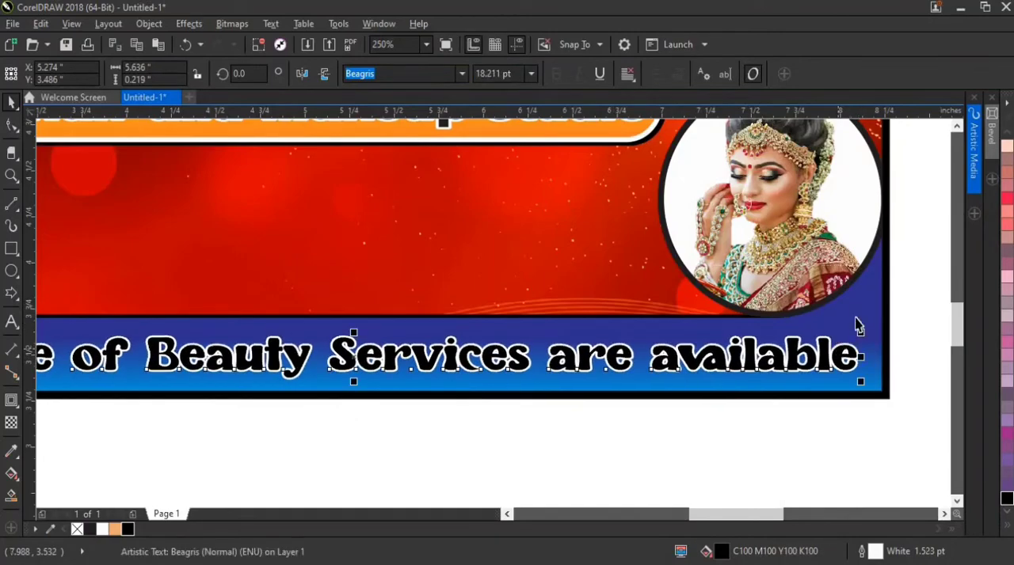
pyautogui.keyDown('shift'); pyautogui.click(839, 334); pyautogui.keyUp('shift')
pyautogui.scroll(-2, 696, 417)
pyautogui.click(585, 435)
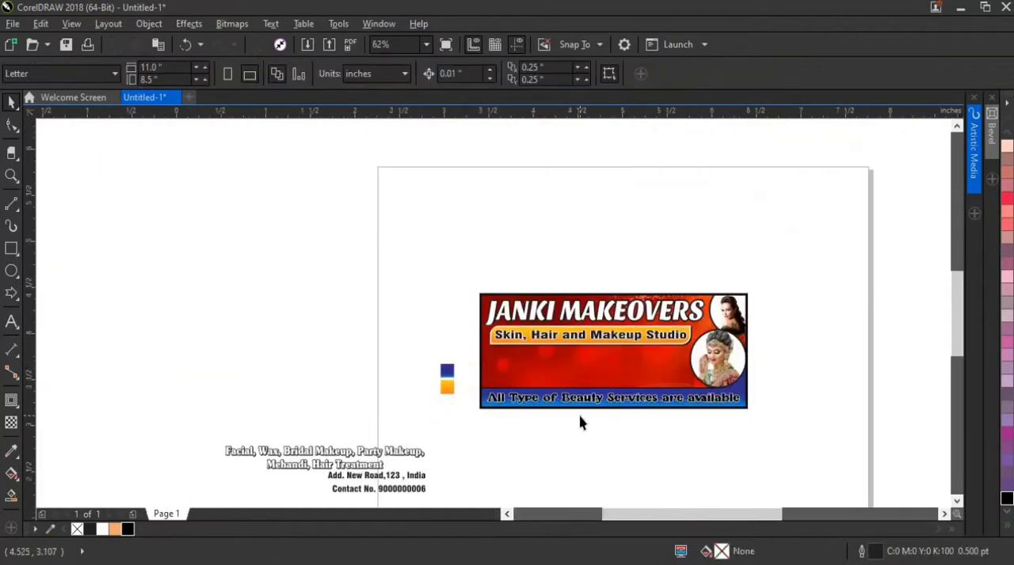
pyautogui.scroll(2, 579, 424)
pyautogui.scroll(-1, 519, 366)
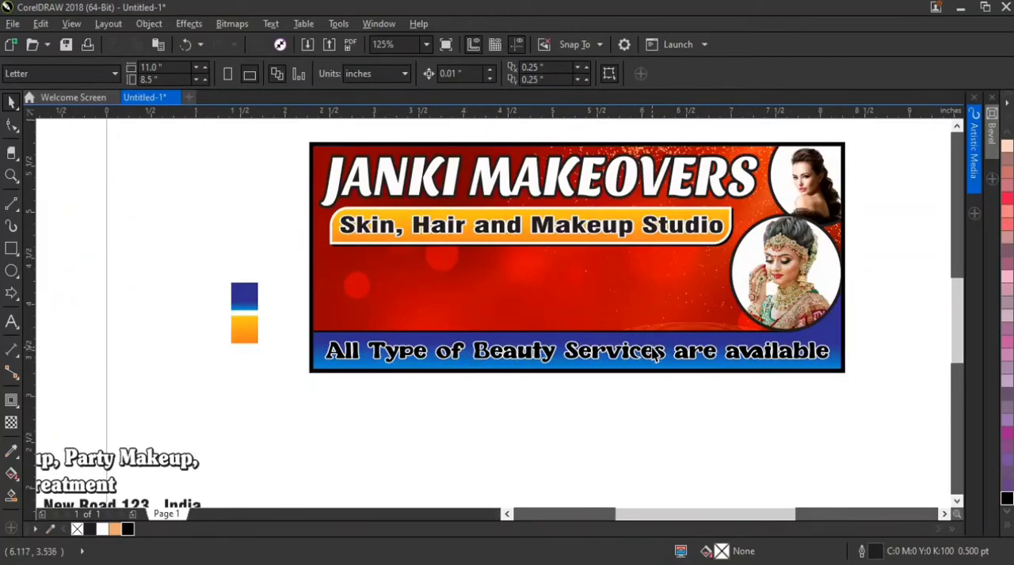
pyautogui.doubleClick(651, 309)
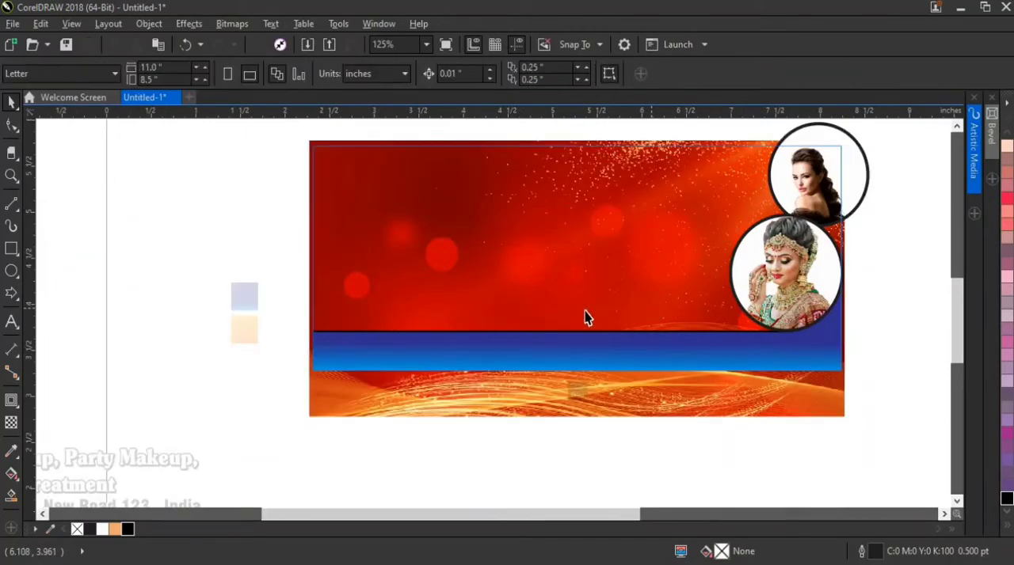
pyautogui.scroll(-1, 552, 318)
pyautogui.keyDown('ctrl'); pyautogui.click(567, 206); pyautogui.keyUp('ctrl')
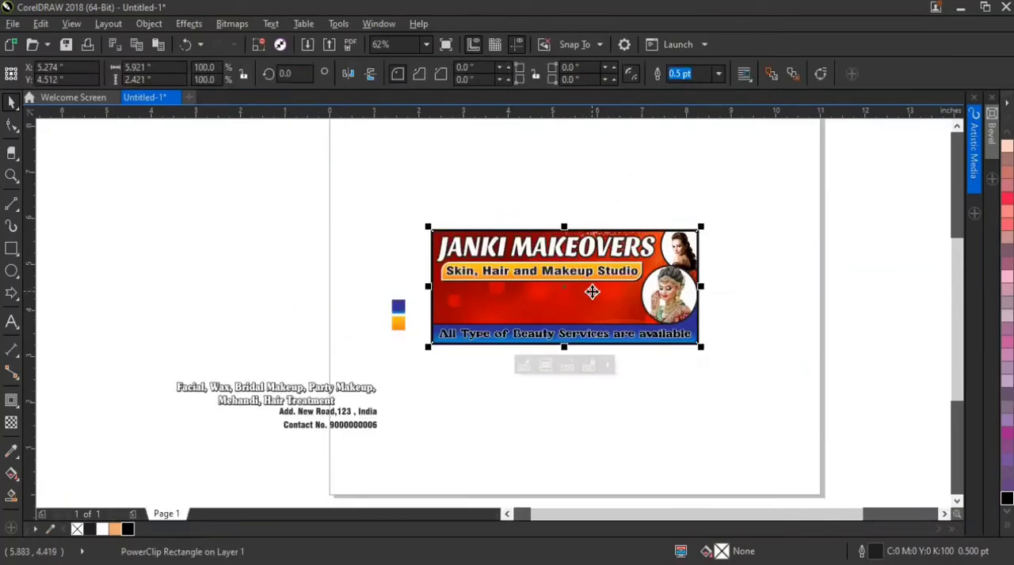
# Edit the banner's PowerClip, nudge the two portraits and the blue strip down to Y 4.614 inches, and finish editing
pyautogui.scroll(1, 592, 292)
pyautogui.rightClick(592, 292)
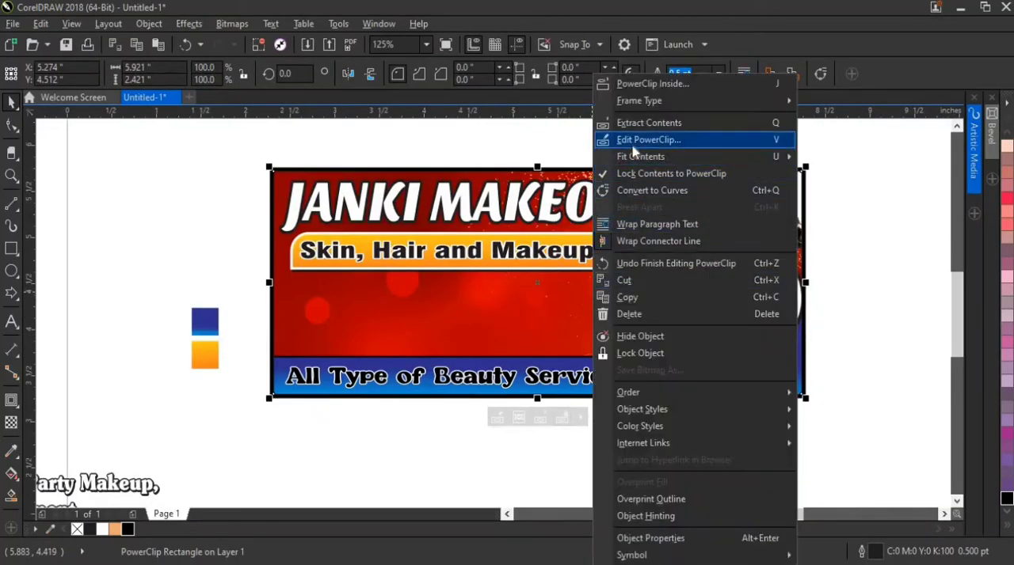
pyautogui.click(608, 139)
pyautogui.scroll(-1, 498, 332)
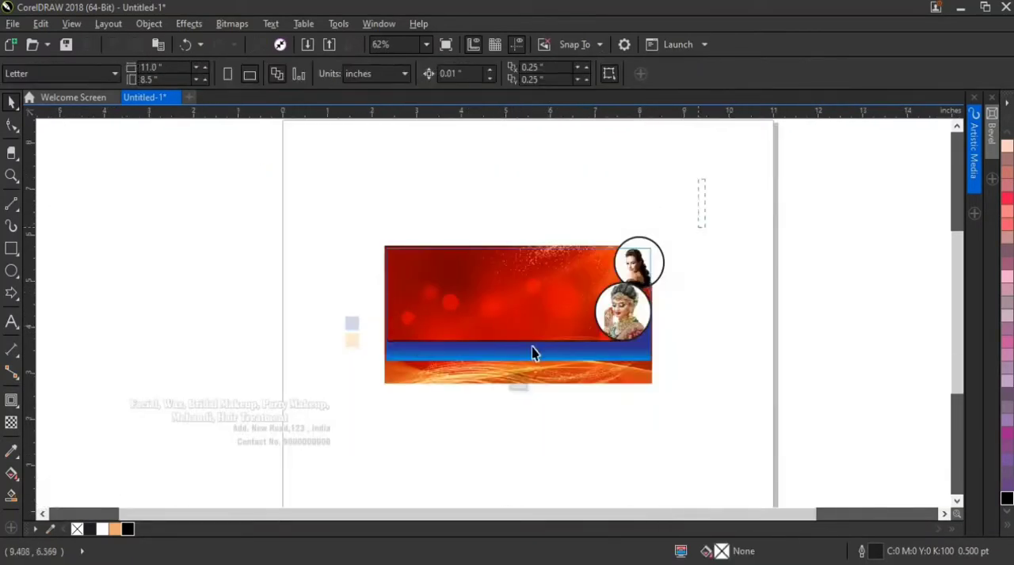
pyautogui.moveTo(705, 180); pyautogui.dragTo(348, 420)
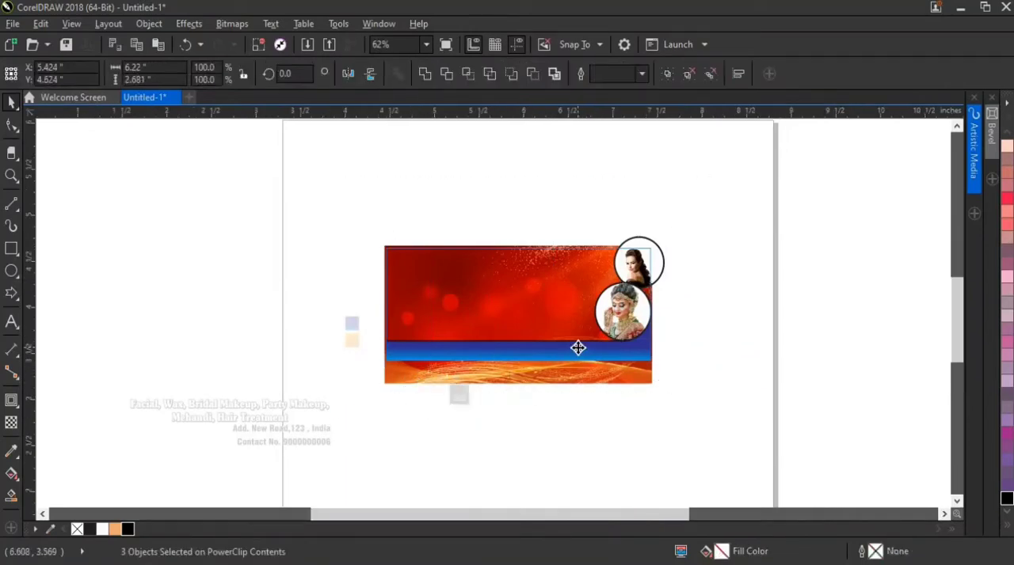
pyautogui.scroll(1, 578, 348)
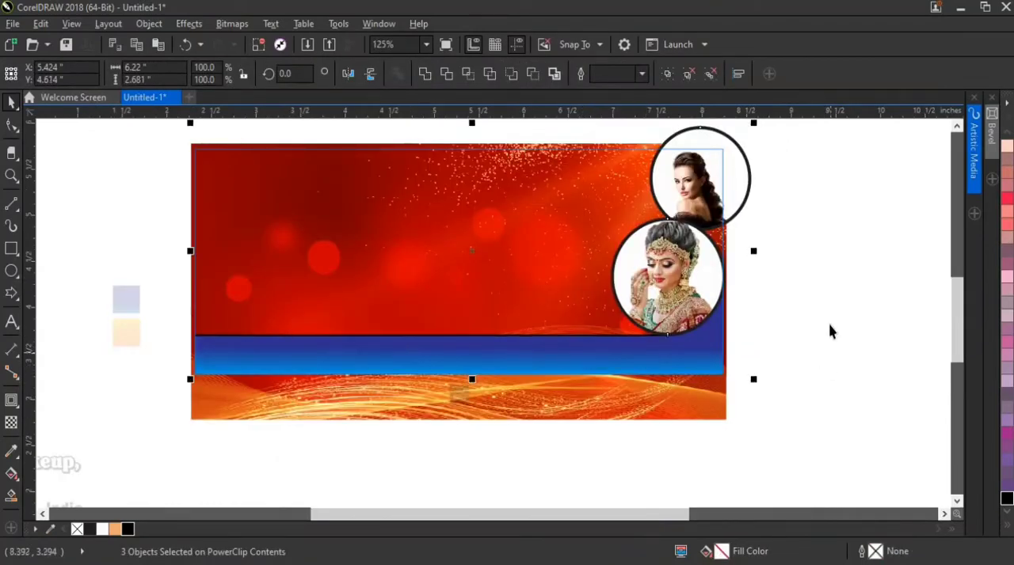
pyautogui.rightClick(672, 317)
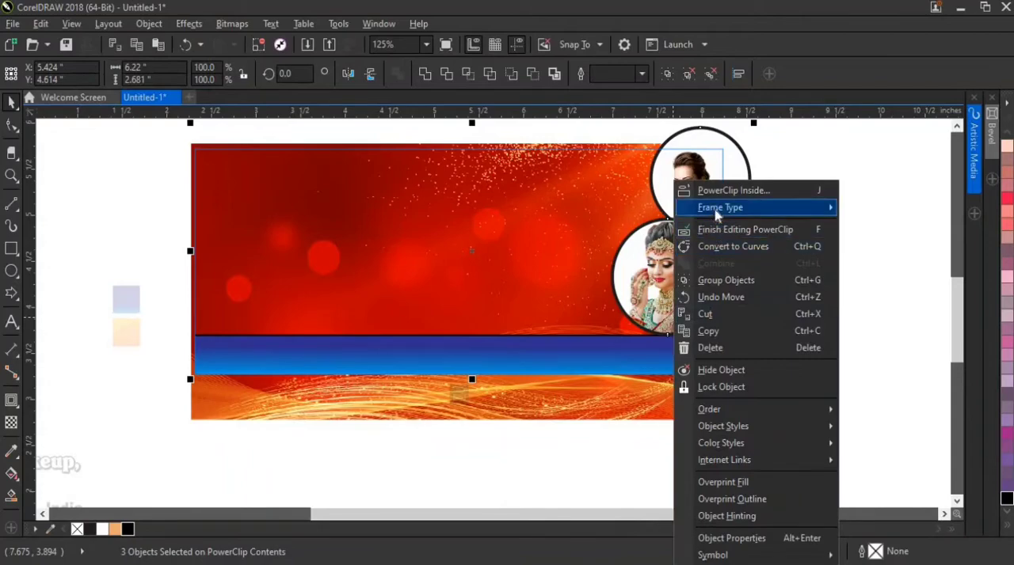
pyautogui.click(697, 230)
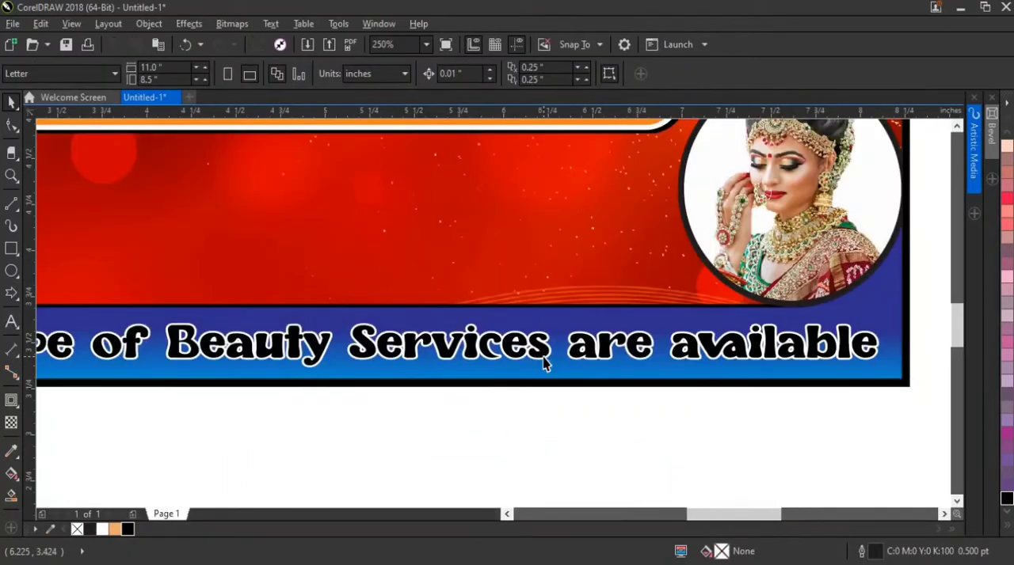
# Nudge the footer text down to Y 3.476 inches and align it horizontally with the banner's centre
pyautogui.click(527, 353)
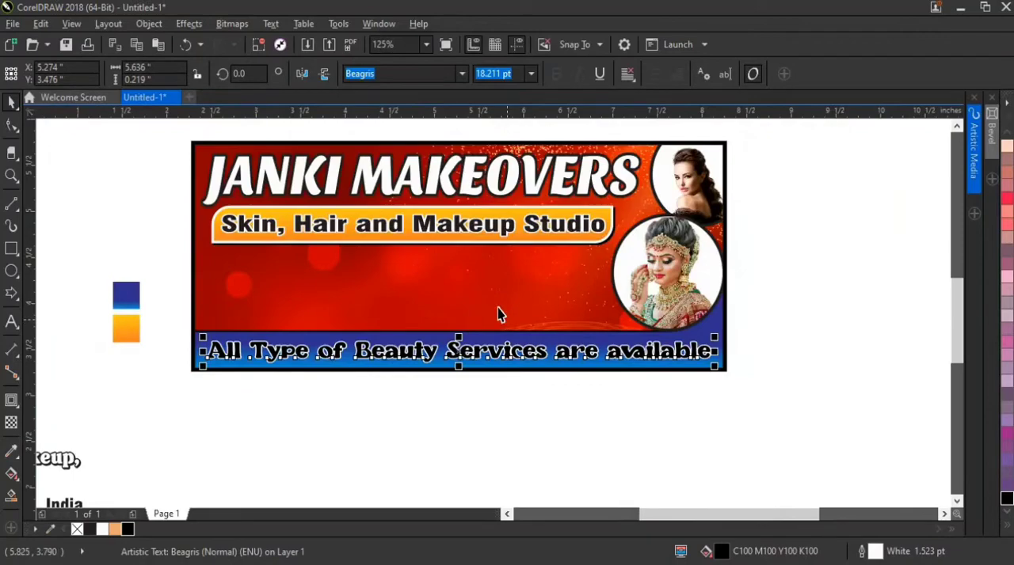
pyautogui.keyDown('shift'); pyautogui.click(497, 308); pyautogui.keyUp('shift')
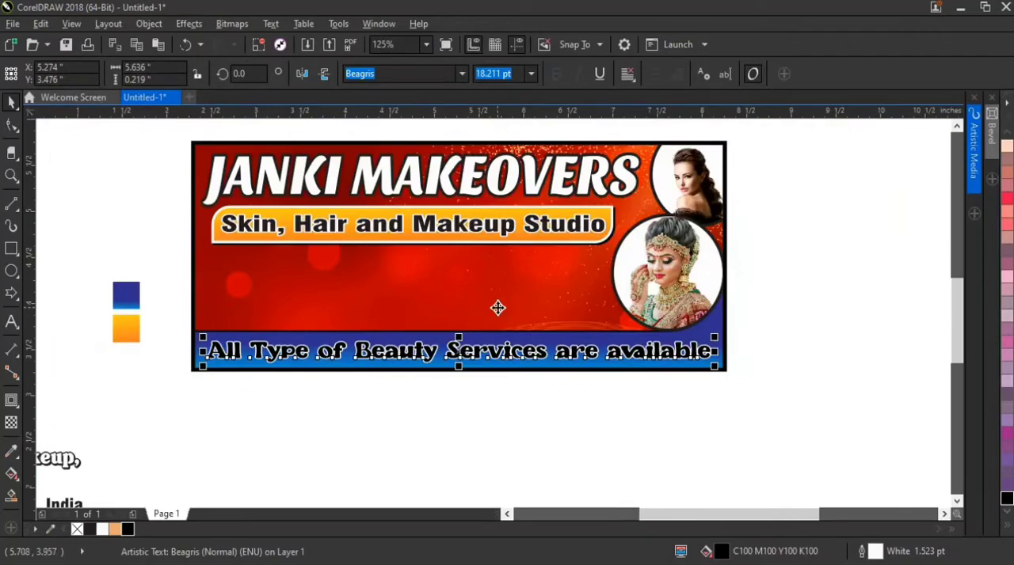
pyautogui.click(763, 401)
# Stretch the footer text vertically to about 0.239 inches high, centre it at Y 3.486 inches and realign it with the banner's centre
pyautogui.click(459, 358)
pyautogui.scroll(4, 457, 349)
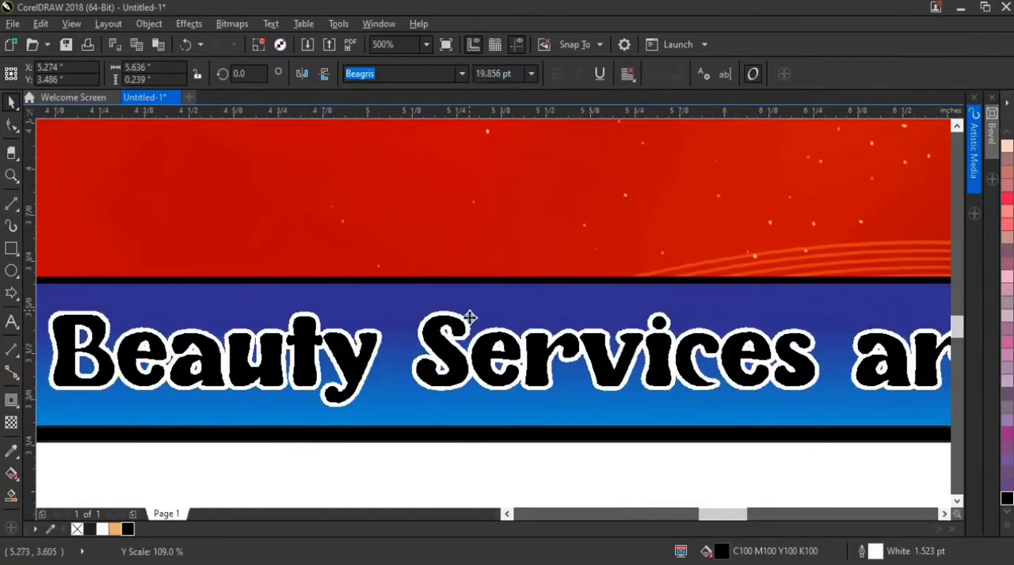
pyautogui.scroll(-2, 468, 380)
pyautogui.keyDown('shift'); pyautogui.click(511, 393); pyautogui.keyUp('shift')
pyautogui.scroll(-3, 511, 392)
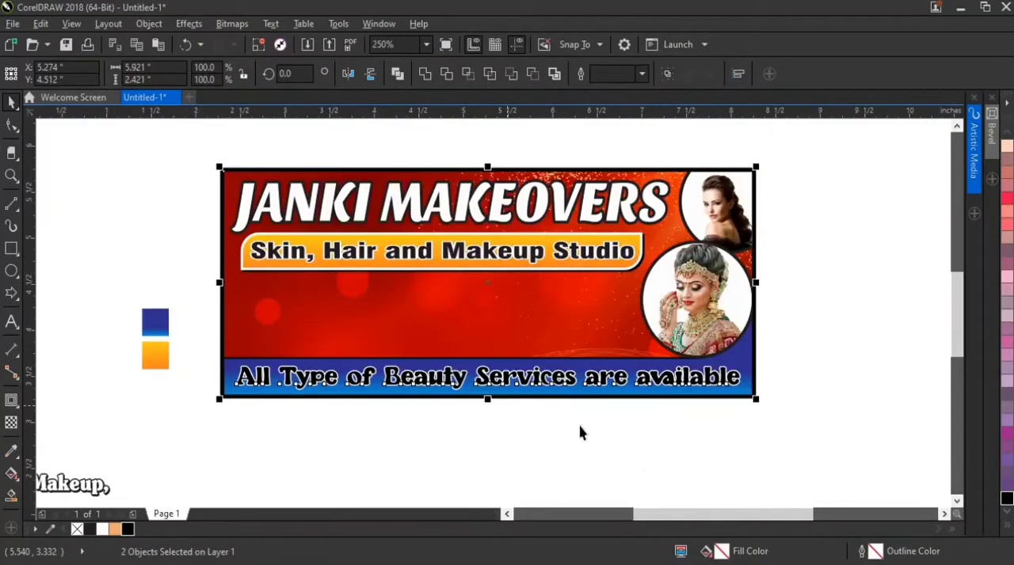
pyautogui.click(577, 434)
# Move the services list onto the banner's empty red area and bring it to the front of the page
pyautogui.scroll(-3, 406, 446)
pyautogui.moveTo(409, 441); pyautogui.dragTo(525, 399)
pyautogui.scroll(4, 526, 400)
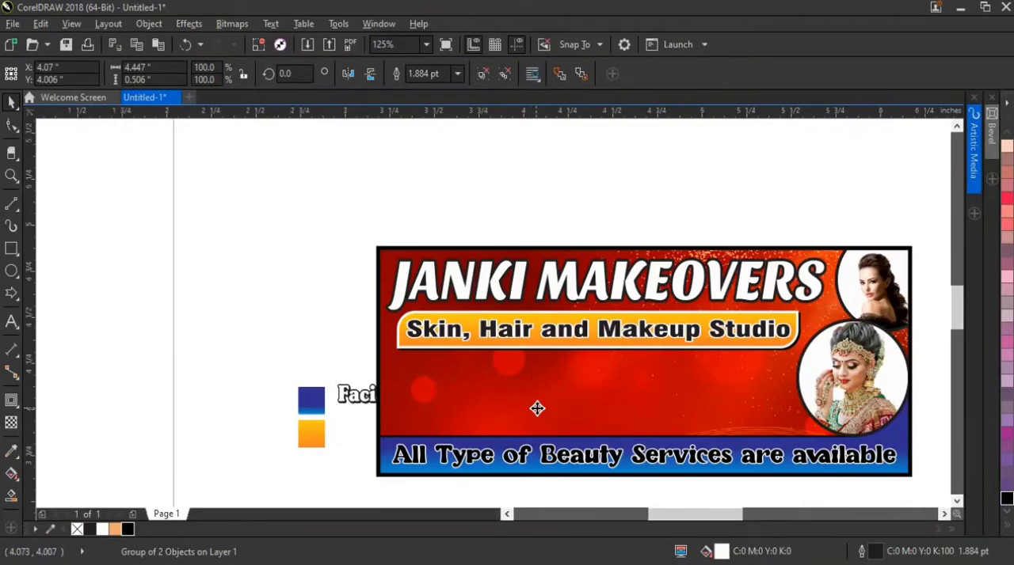
pyautogui.scroll(2, 537, 407)
pyautogui.rightClick(537, 407)
pyautogui.moveTo(693, 401)
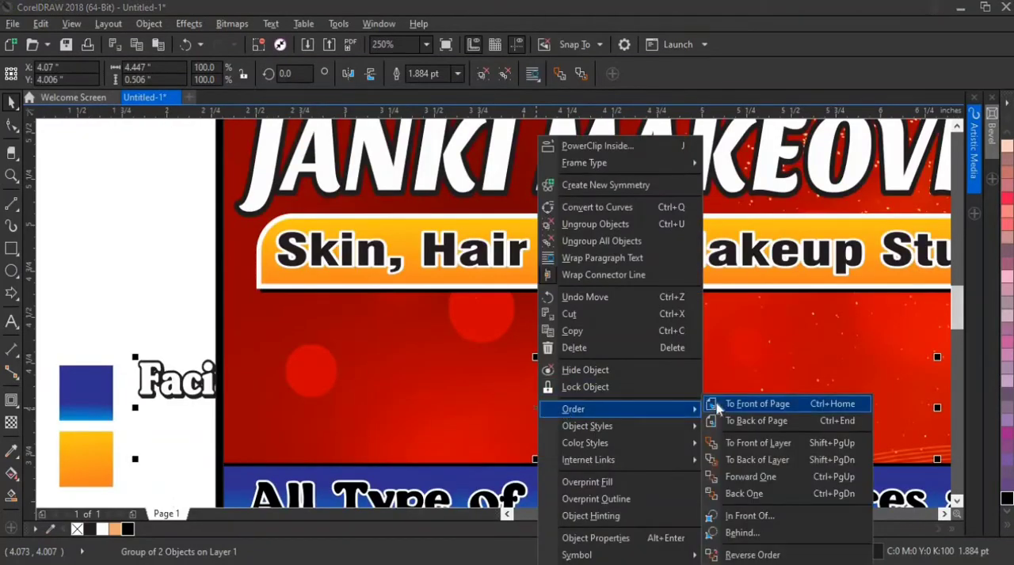
pyautogui.click(728, 404)
# Align the services list horizontally with the banner's centre and move it up below the subtitle bar to Y 4.289 inches
pyautogui.keyDown('shift'); pyautogui.click(356, 338); pyautogui.keyUp('shift')
pyautogui.press('c')
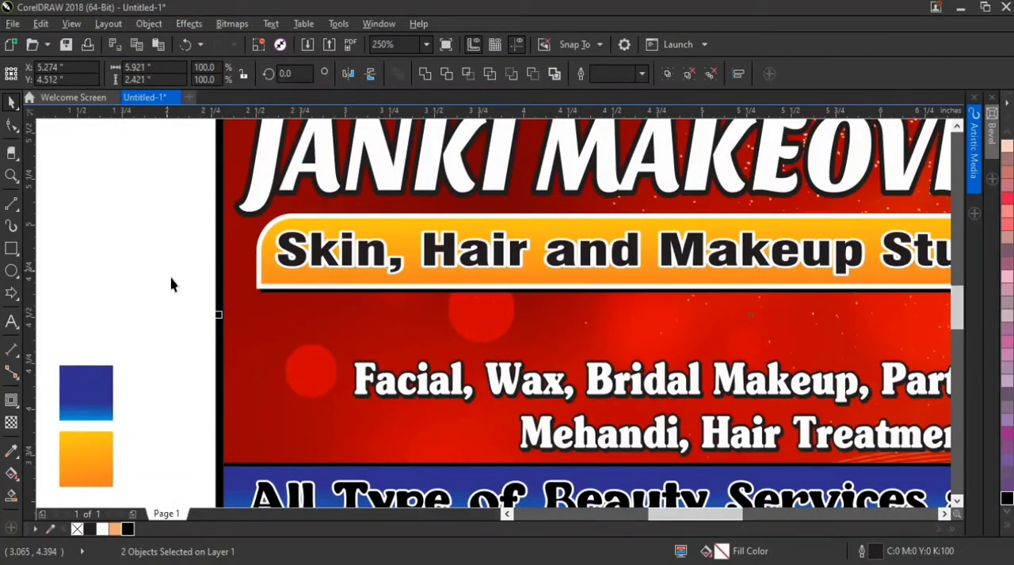
pyautogui.click(170, 275)
pyautogui.moveTo(359, 377); pyautogui.dragTo(358, 319)
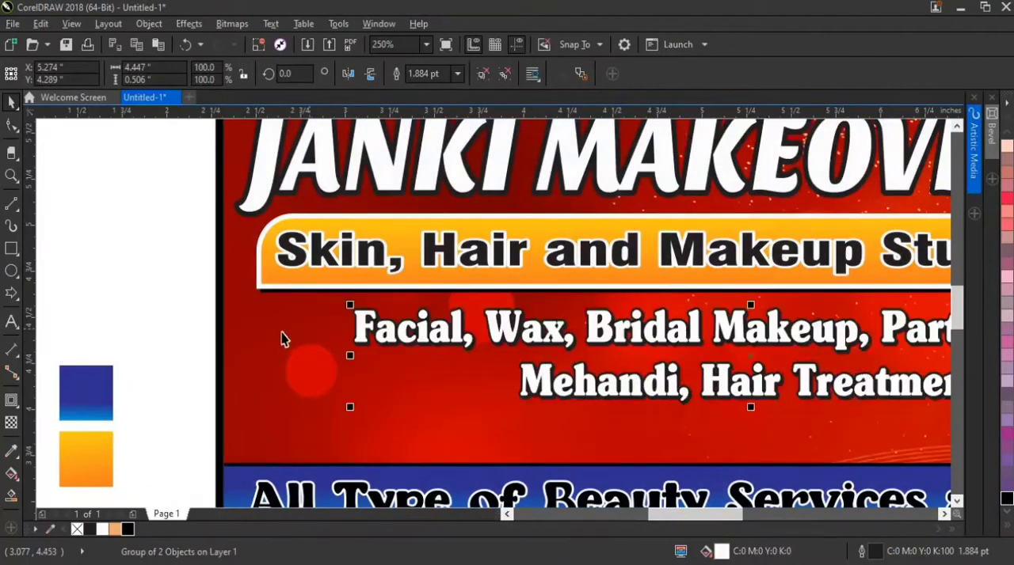
# Shift the services list to X 4.665 inches, clear of the portraits, and reduce its height to about 0.467 inches
pyautogui.scroll(-2, 281, 333)
pyautogui.moveTo(507, 333)
pyautogui.mouseDown()
pyautogui.moveTo(458, 334)
pyautogui.moveTo(493, 335)
pyautogui.mouseUp()
pyautogui.scroll(2, 503, 335)
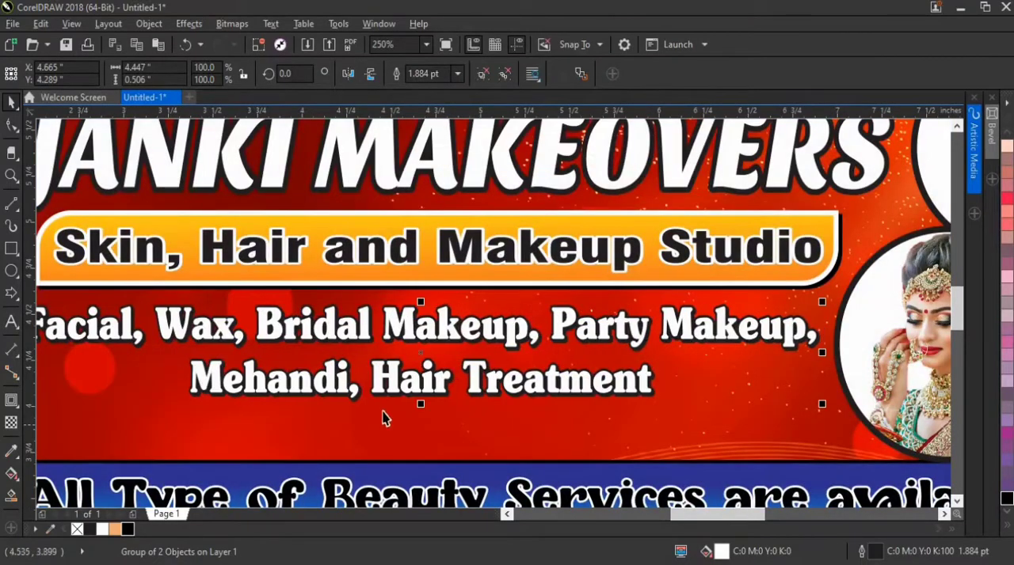
pyautogui.moveTo(419, 404); pyautogui.dragTo(421, 396)
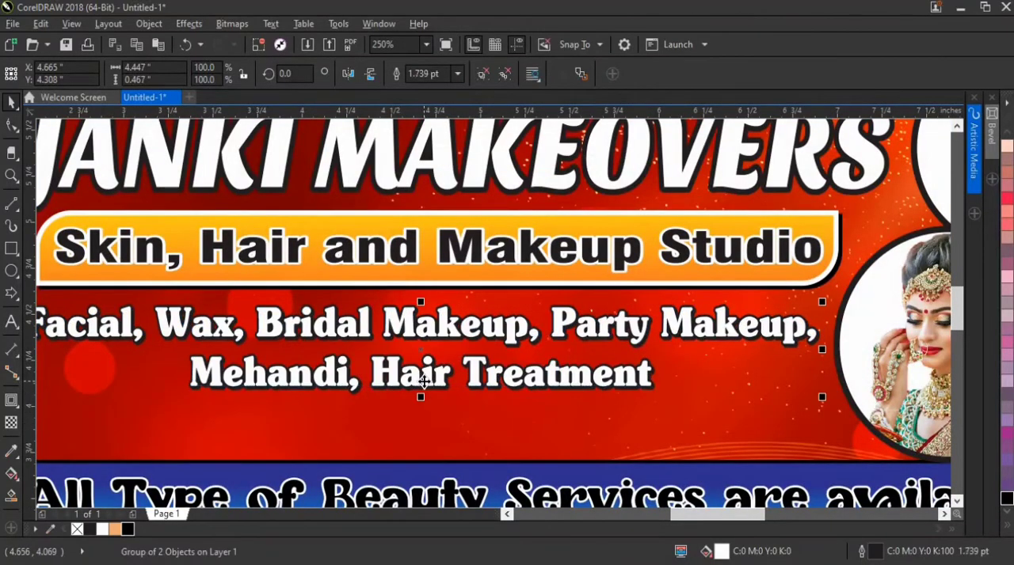
pyautogui.scroll(-2, 425, 383)
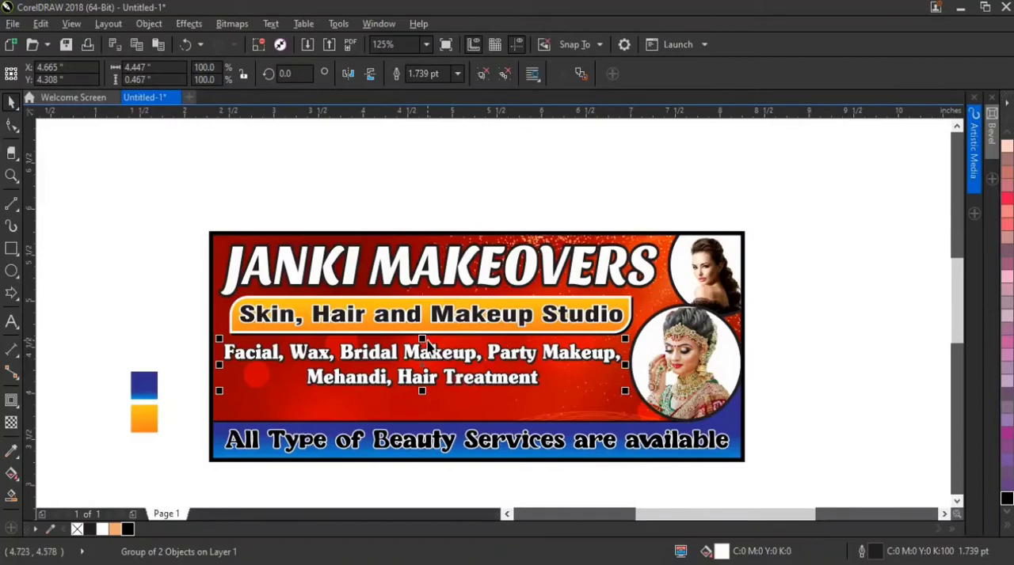
# Nudge the heading, orange subtitle bar with its text and services list up slightly together
pyautogui.moveTo(152, 204); pyautogui.dragTo(679, 406)
pyautogui.press('Down')
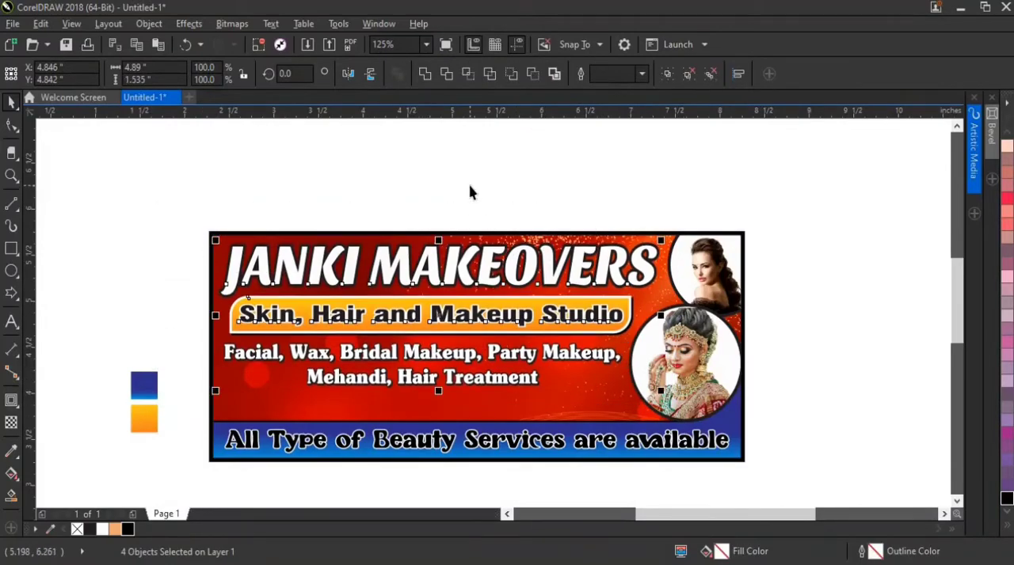
pyautogui.press('Up')
pyautogui.press('Escape')
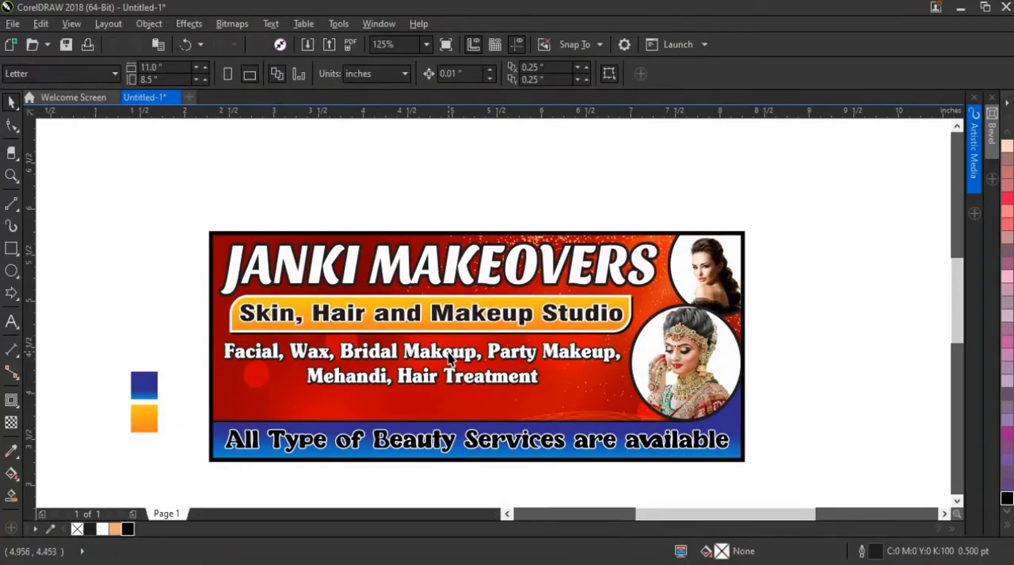
# Nudge only the services list further up to Y 4.338 inches
pyautogui.click(449, 352)
pyautogui.press('Up')
pyautogui.press('Up')
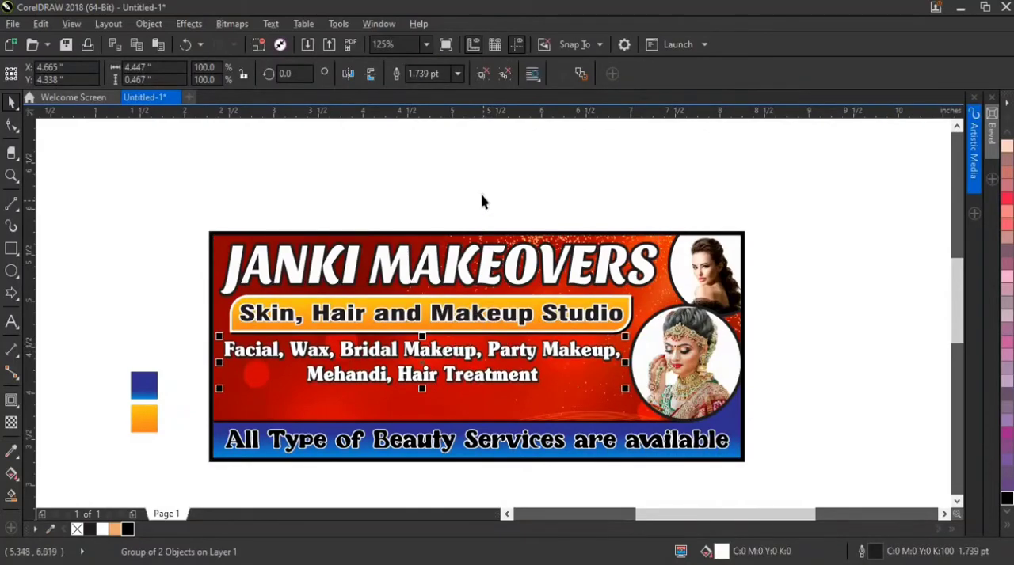
pyautogui.press('Escape')
# Move the contact number text beside the address text below the banner and align both texts along their bottoms
pyautogui.scroll(-2, 476, 350)
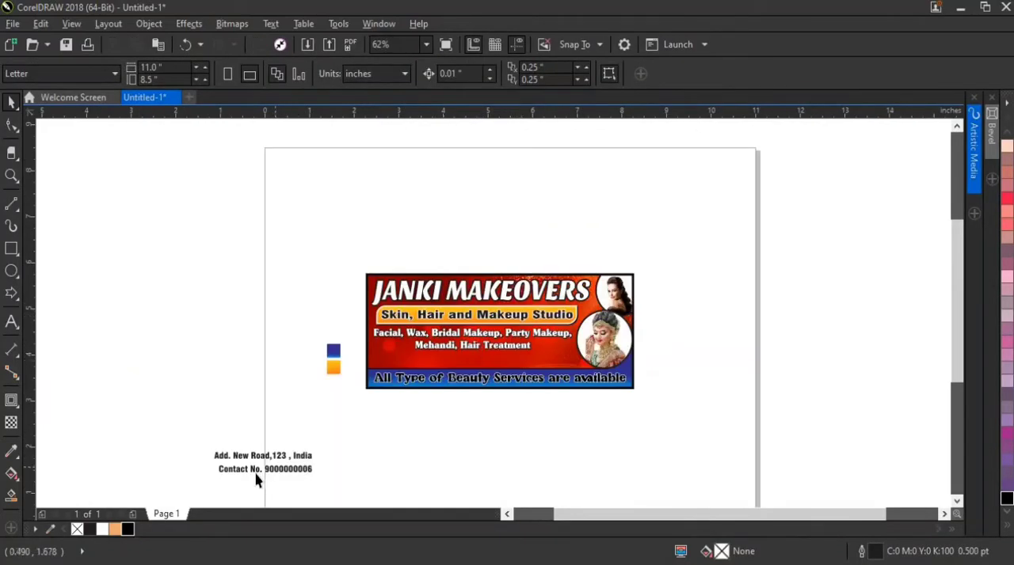
pyautogui.scroll(2, 256, 479)
pyautogui.moveTo(288, 478); pyautogui.dragTo(452, 478)
pyautogui.keyDown('shift'); pyautogui.click(352, 438); pyautogui.keyUp('shift')
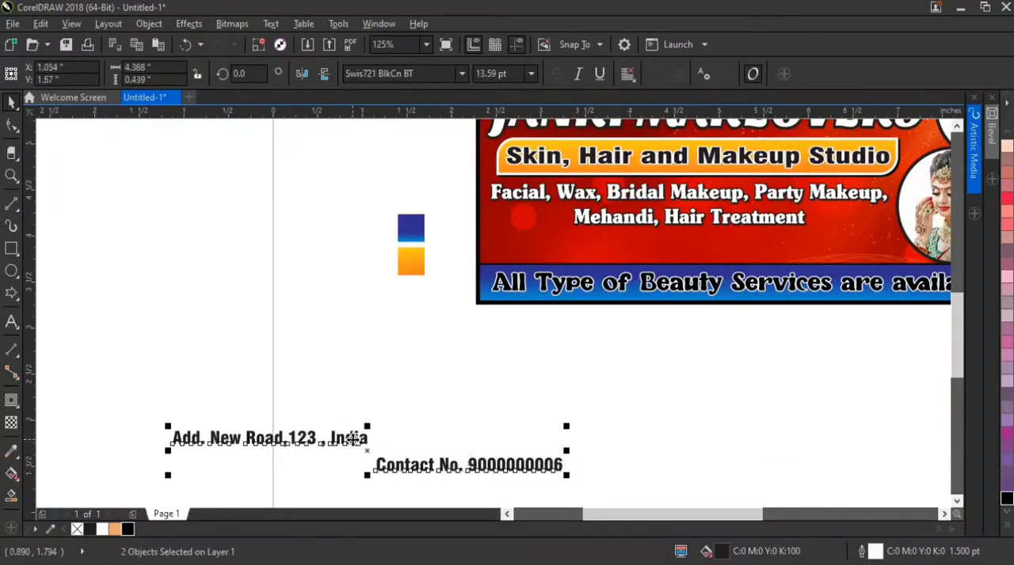
pyautogui.press('b')
# Move the address and contact texts onto the banner below the services list and bring them to the front of the page
pyautogui.scroll(-2, 350, 438)
pyautogui.moveTo(399, 442); pyautogui.dragTo(541, 347)
pyautogui.scroll(2, 541, 347)
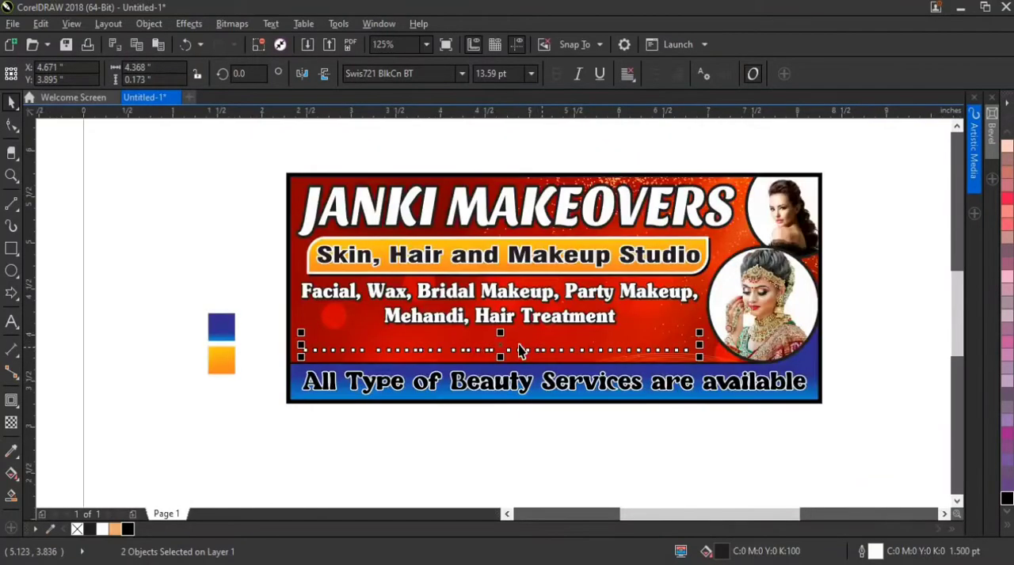
pyautogui.rightClick(502, 346)
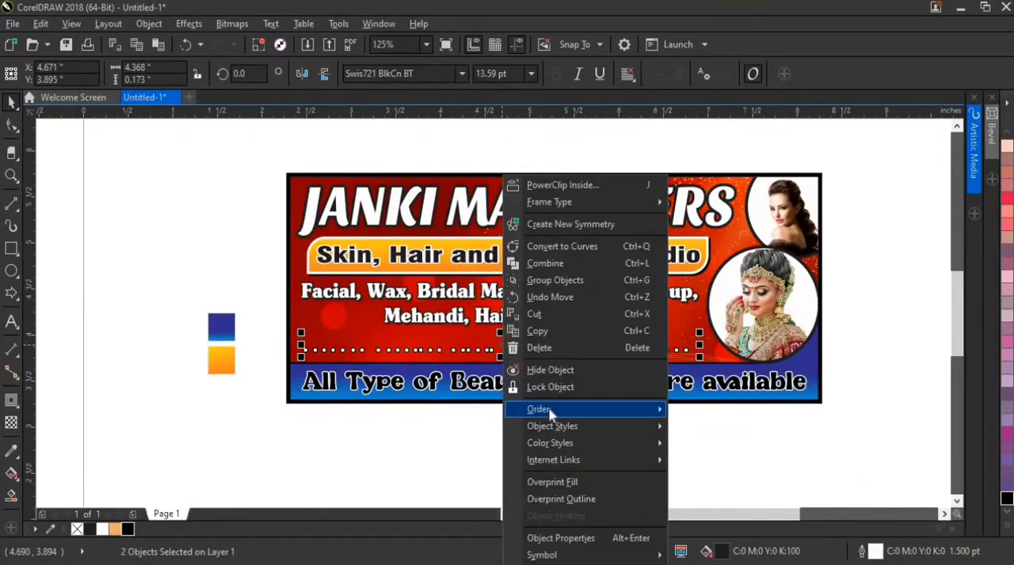
pyautogui.moveTo(551, 407)
pyautogui.click(713, 409)
pyautogui.scroll(2, 524, 349)
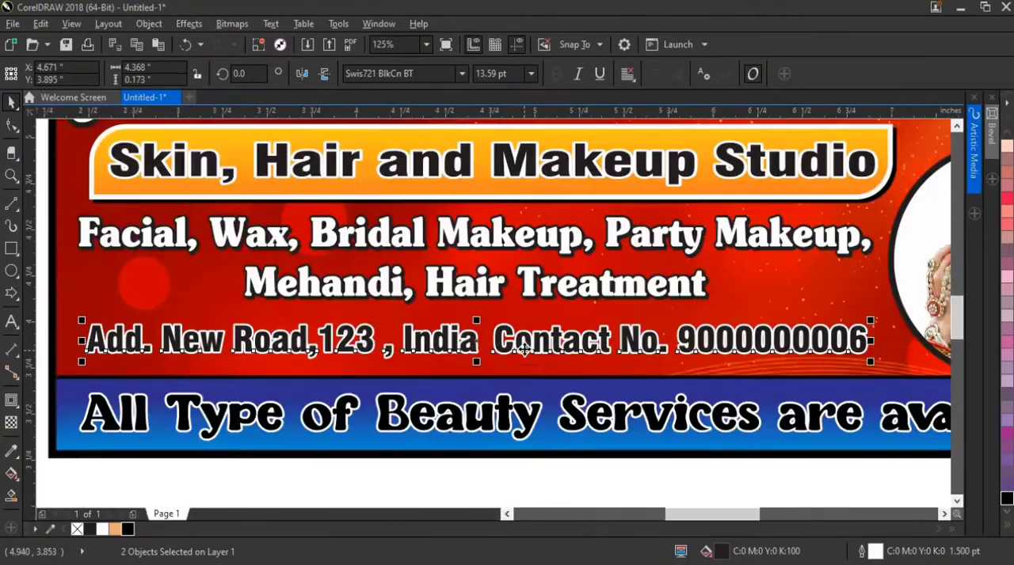
# Shift the address and contact texts to Y 3.853 inches and widen their gap by moving the contact text to X 5.84 inches
pyautogui.moveTo(524, 349); pyautogui.dragTo(514, 356)
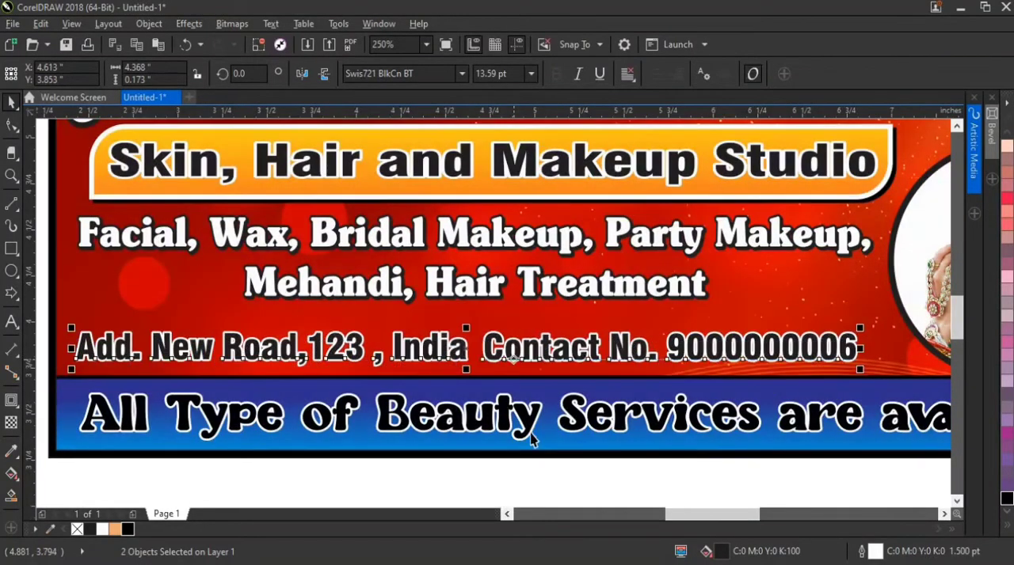
pyautogui.click(691, 493)
pyautogui.moveTo(692, 349)
pyautogui.mouseDown()
pyautogui.moveTo(707, 349)
pyautogui.moveTo(685, 355)
pyautogui.mouseUp()
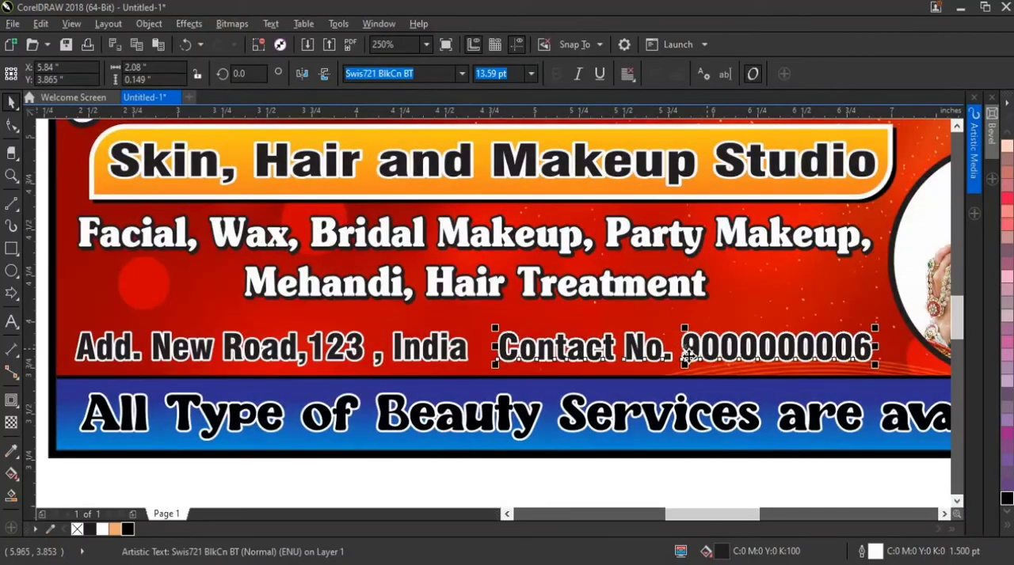
# Enlarge the address and contact texts together to about 4.557 inches wide and nudge them down to Y 3.836 inches
pyautogui.keyDown('shift'); pyautogui.click(465, 357); pyautogui.keyUp('shift')
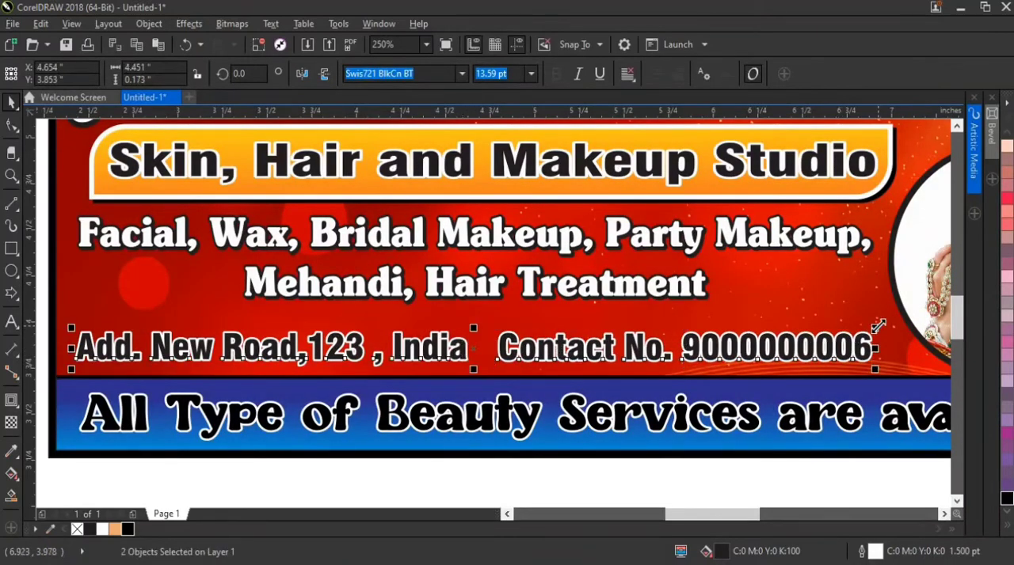
pyautogui.moveTo(878, 326); pyautogui.dragTo(897, 328)
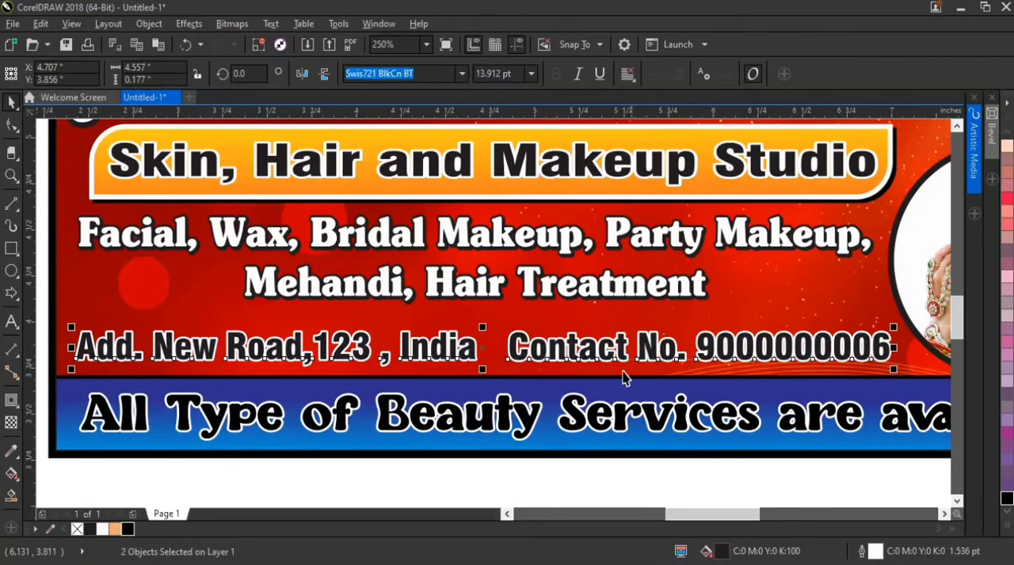
pyautogui.scroll(2, 534, 357)
pyautogui.press('Down')
pyautogui.press('Down')
pyautogui.press('Down')
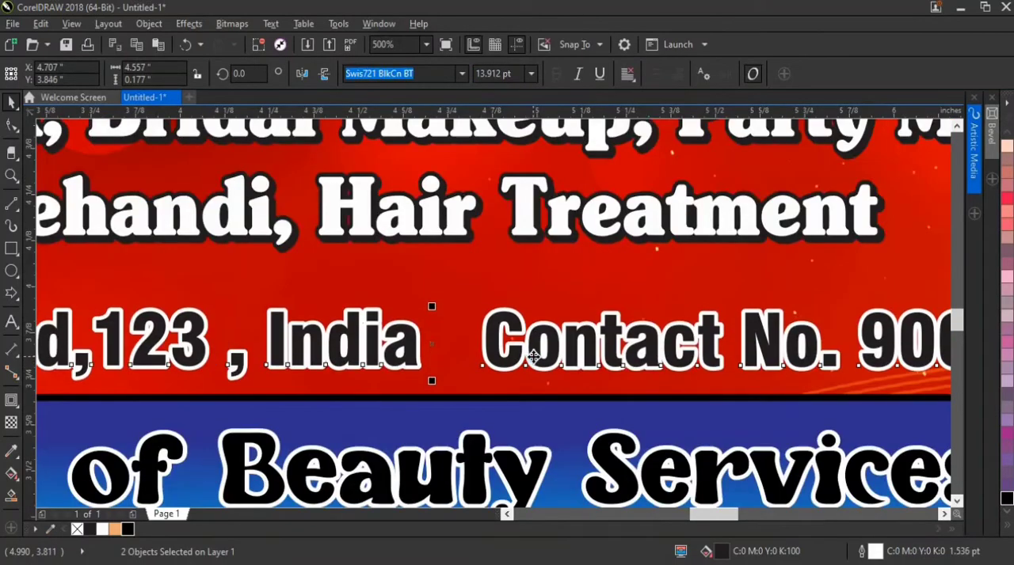
pyautogui.press('Up')
pyautogui.scroll(-1, 528, 360)
pyautogui.scroll(-1, 528, 360)
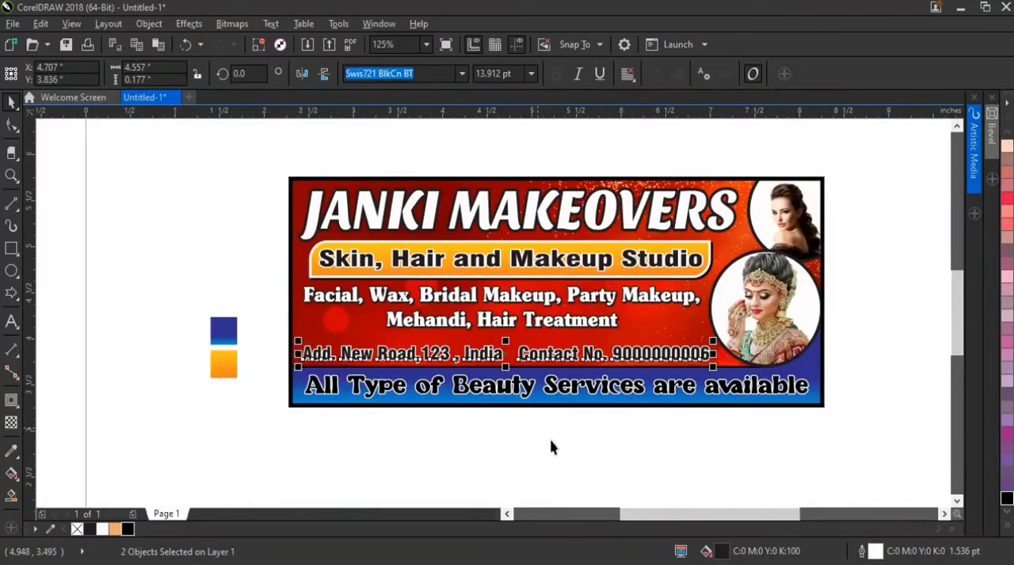
pyautogui.click(552, 446)
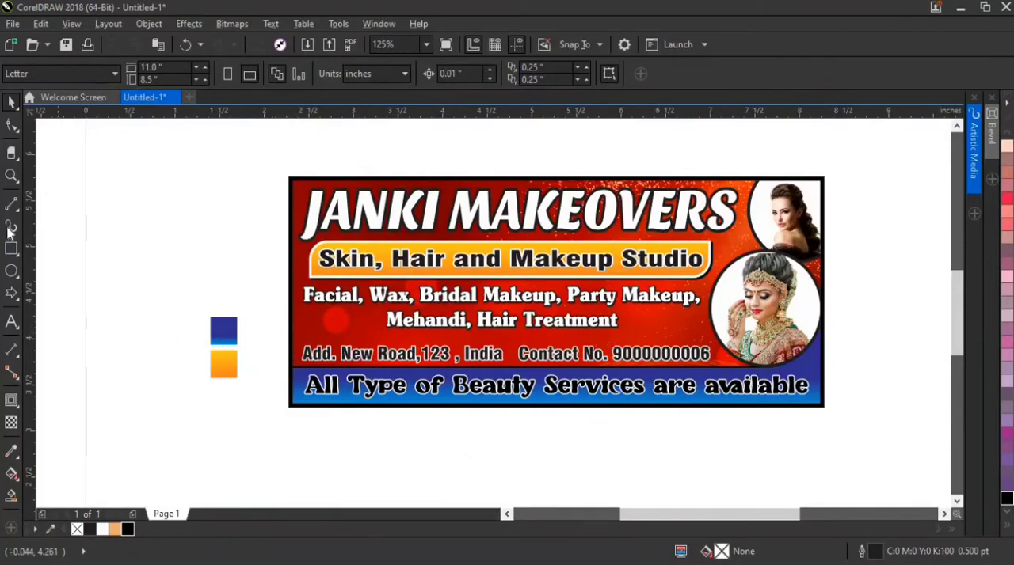
# Draw a horizontal line about 4.413 inches long between the services list and the address line
pyautogui.scroll(1, 525, 304)
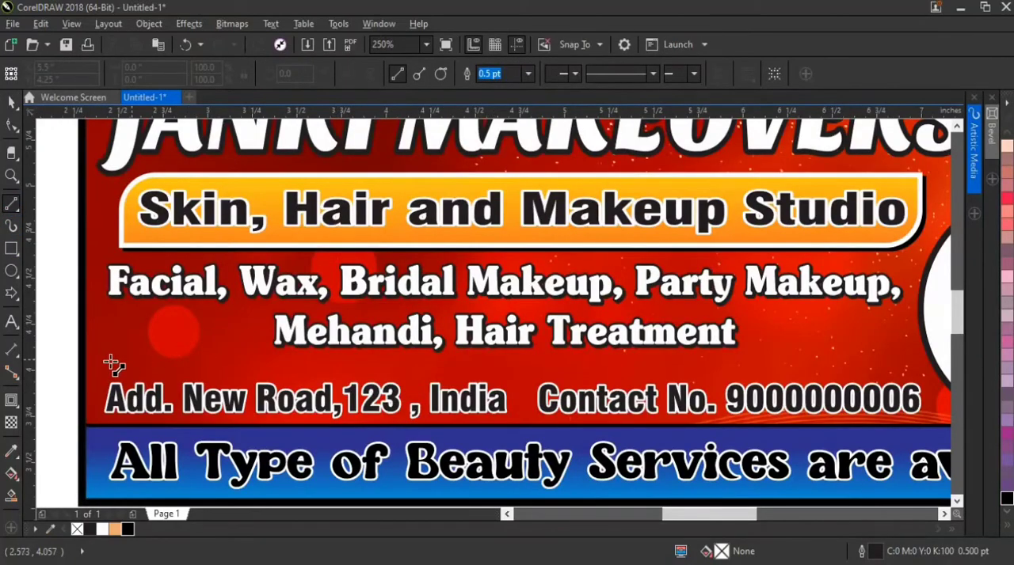
pyautogui.moveTo(106, 362); pyautogui.dragTo(895, 355)
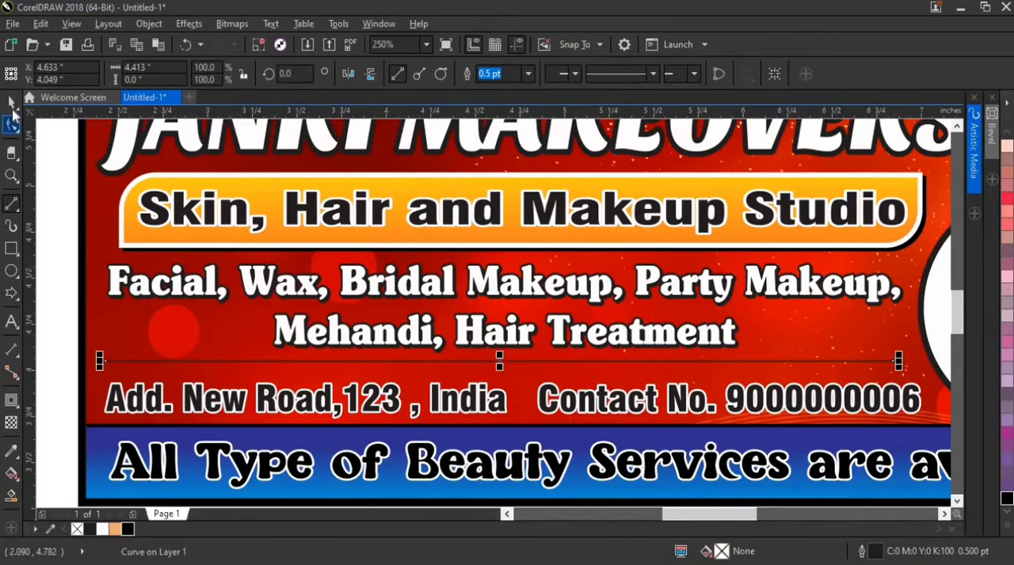
pyautogui.click(12, 103)
pyautogui.scroll(-1, 85, 283)
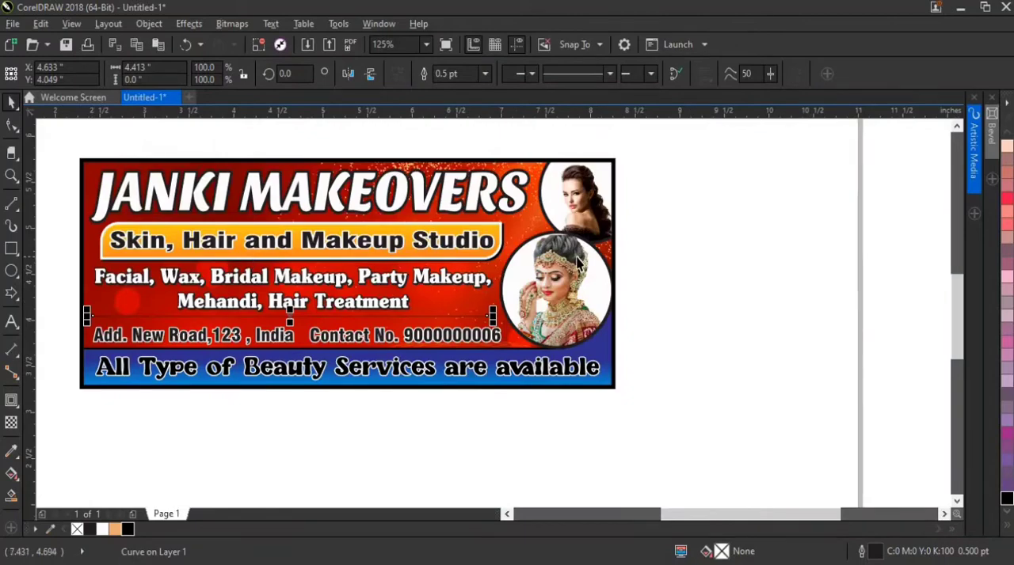
# Apply the fourth default Artistic Media stroke to the divider line and set the stroke width to 0.05 inches
pyautogui.click(974, 146)
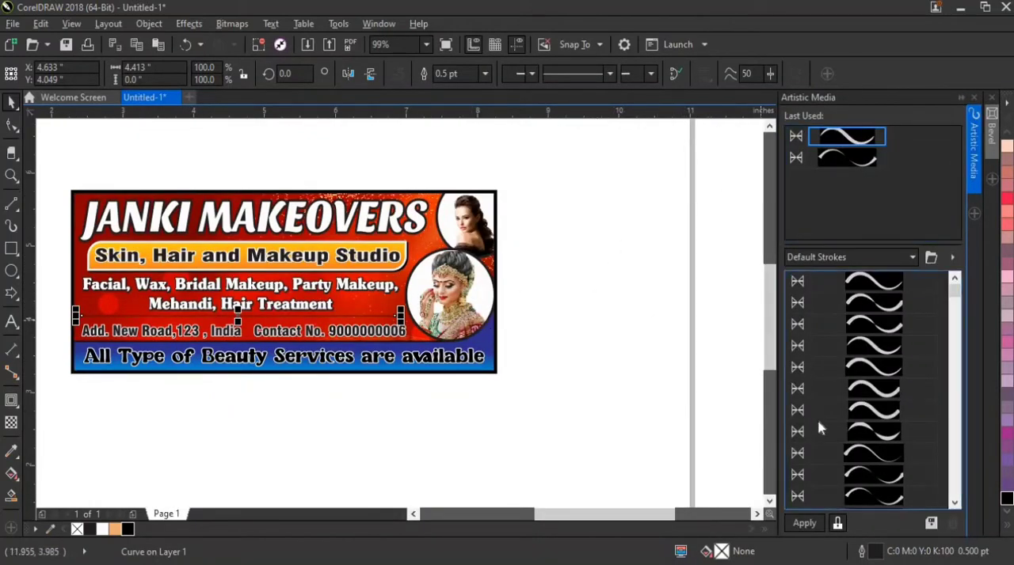
pyautogui.click(875, 347)
pyautogui.scroll(1, 225, 317)
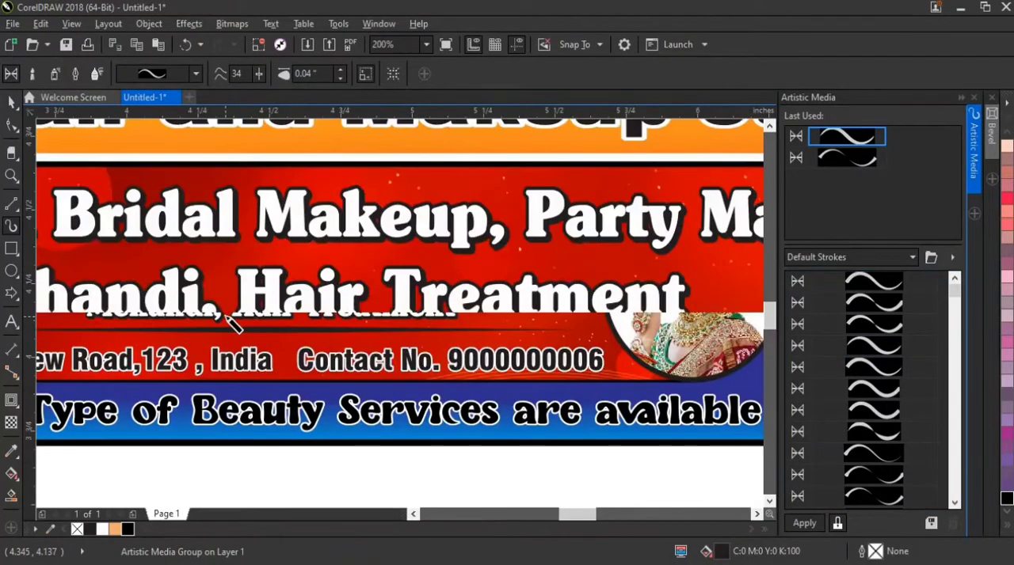
pyautogui.click(340, 76)
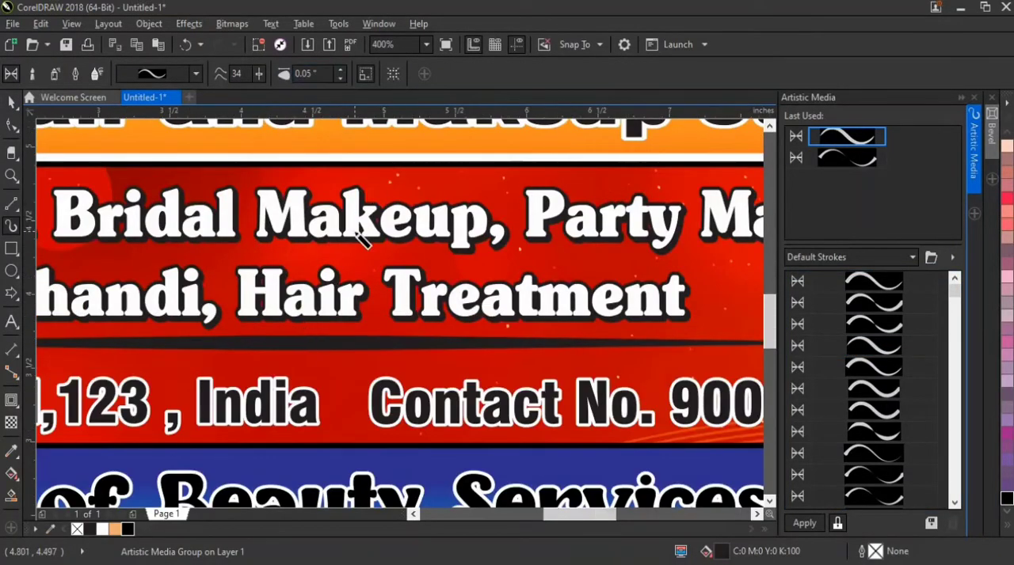
pyautogui.scroll(-2, 352, 261)
pyautogui.scroll(1, 352, 253)
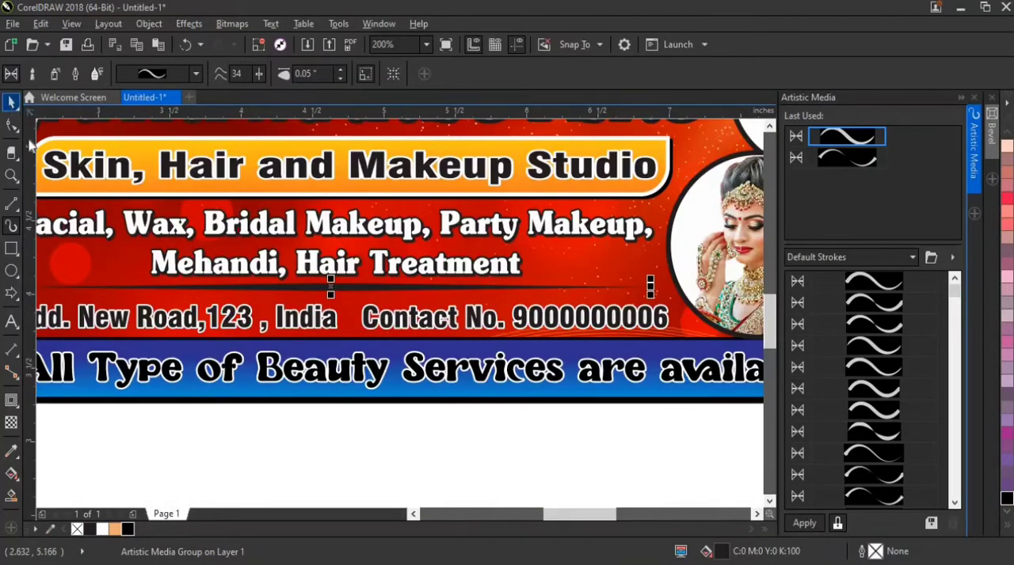
pyautogui.click(12, 102)
pyautogui.click(299, 458)
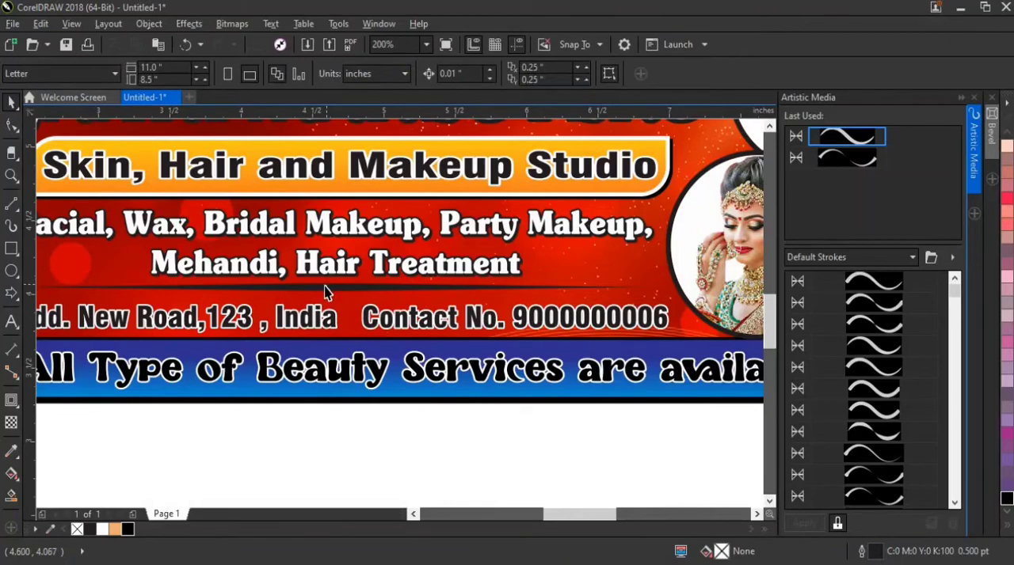
# Break the artistic media group apart and move the tapered stroke shape below the banner to Y 2.744 inches
pyautogui.click(333, 289)
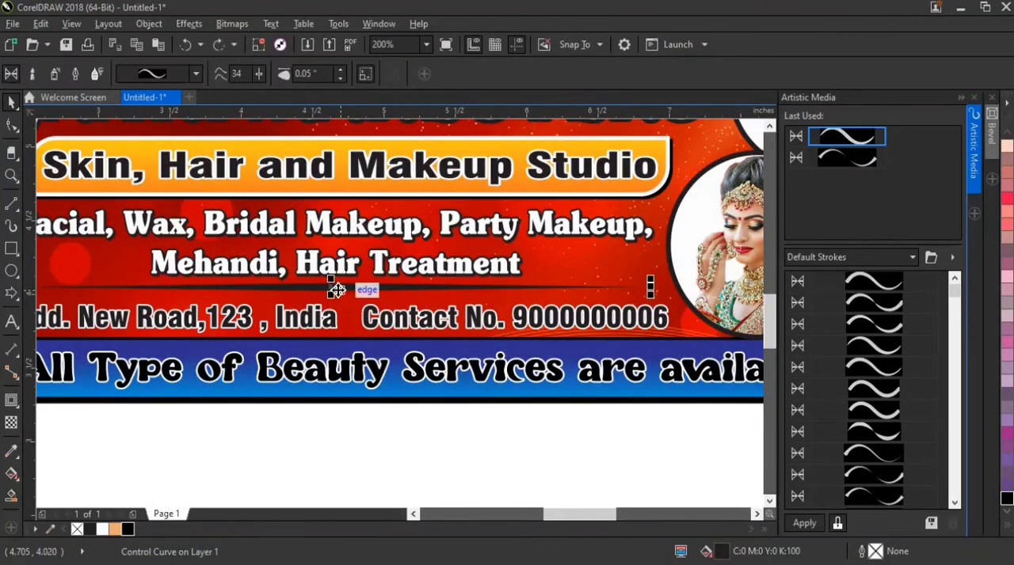
pyautogui.rightClick(337, 293)
pyautogui.click(362, 318)
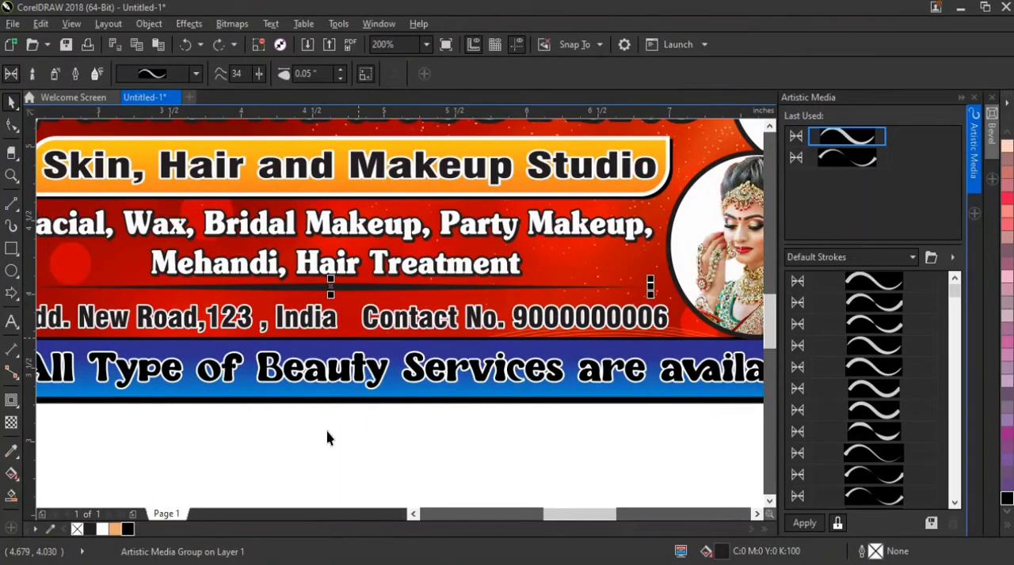
pyautogui.click(327, 450)
pyautogui.moveTo(334, 297); pyautogui.dragTo(334, 479)
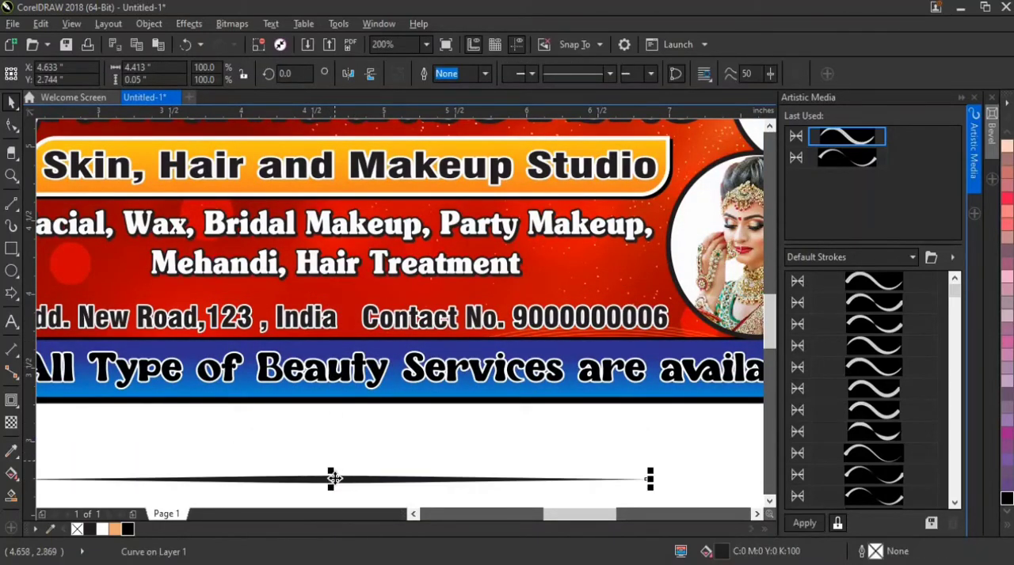
# Delete the leftover path line between the services list and the address line in wireframe view, and return to Enhanced view
pyautogui.click(335, 295)
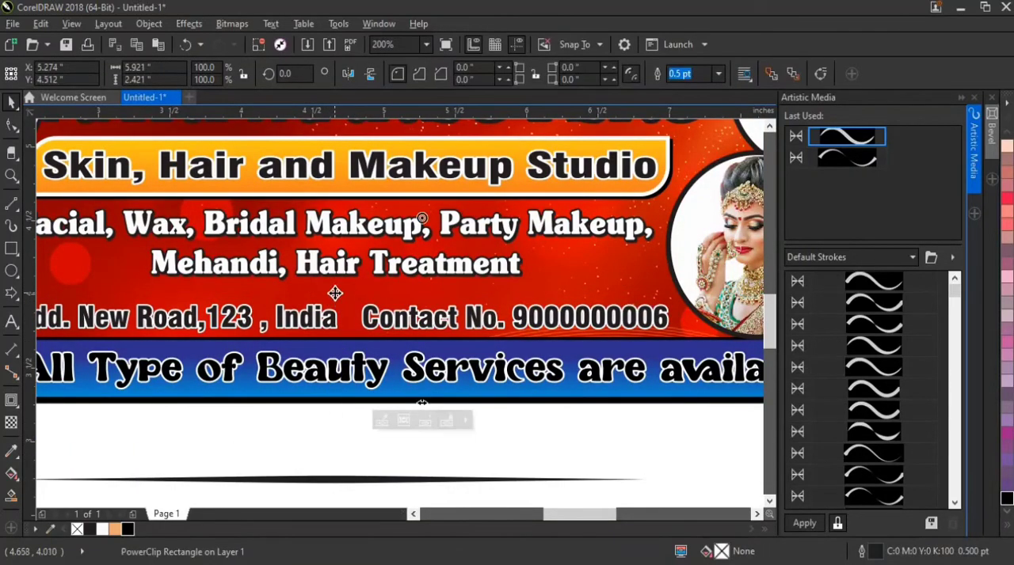
pyautogui.hotkey('shift', 'F9')
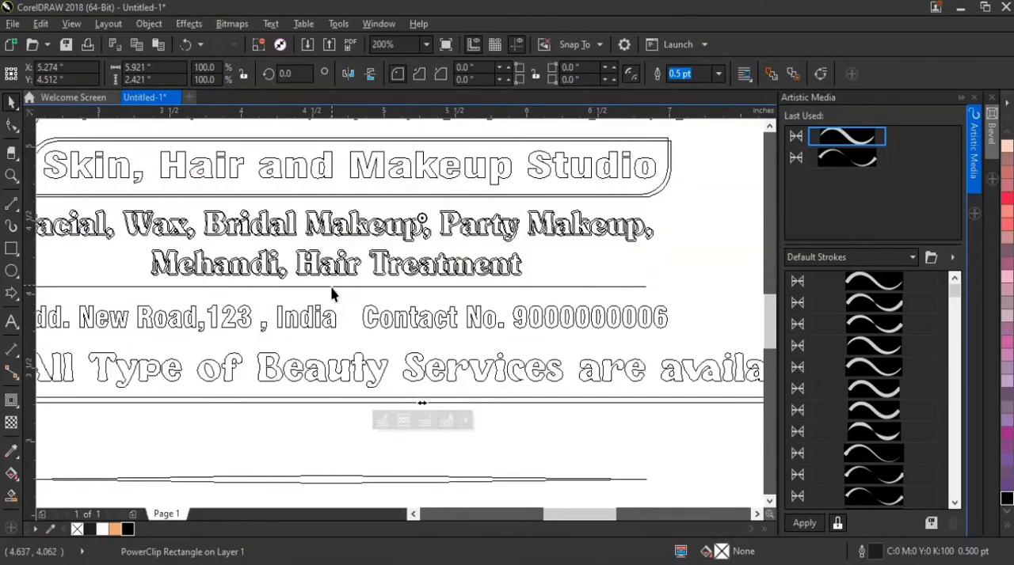
pyautogui.click(332, 288)
pyautogui.press('Delete')
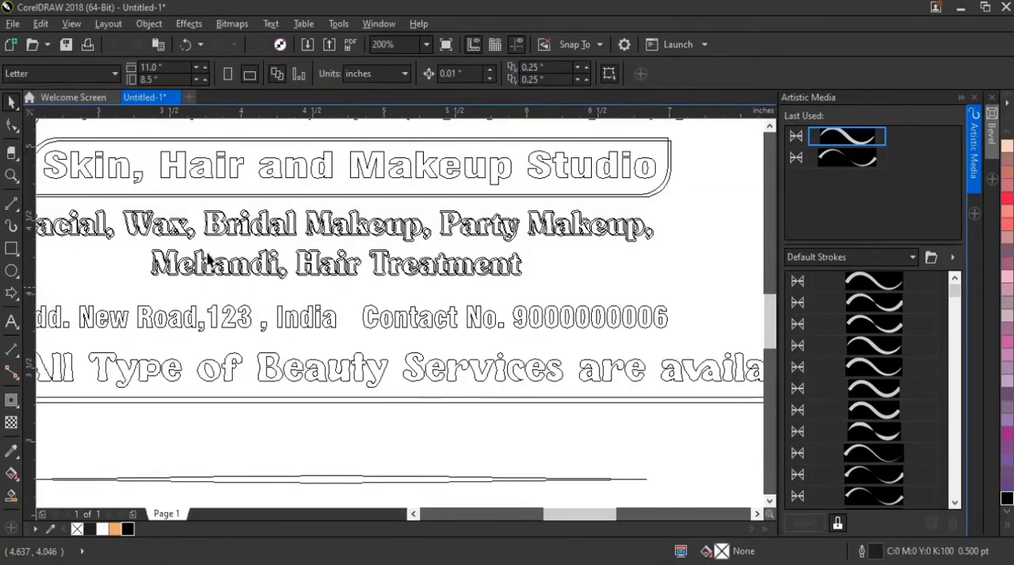
pyautogui.click(72, 23)
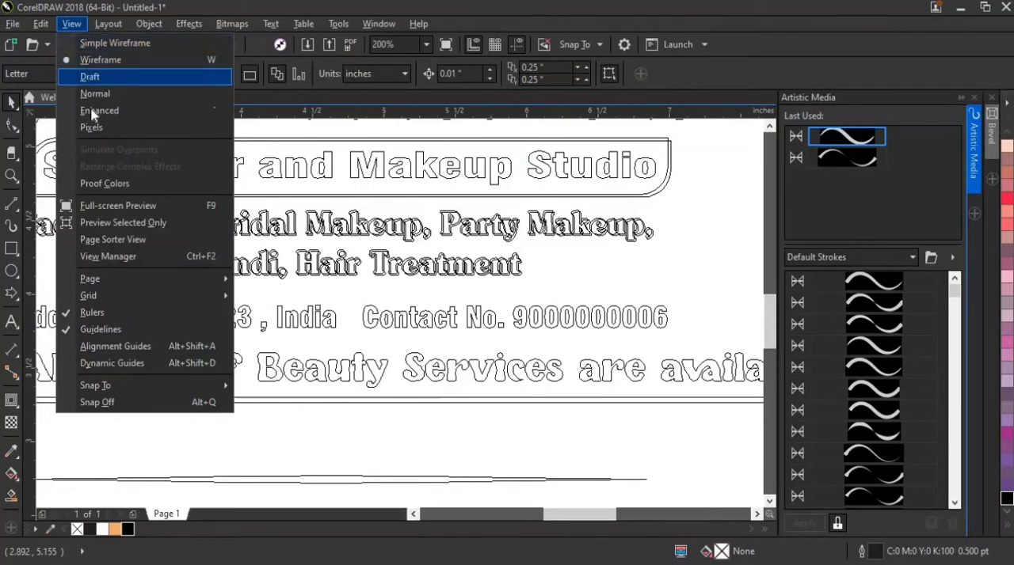
pyautogui.click(142, 111)
# Move the tapered stroke up between the services list and the address line at Y 4.001 inches and fill it white
pyautogui.scroll(-1, 284, 381)
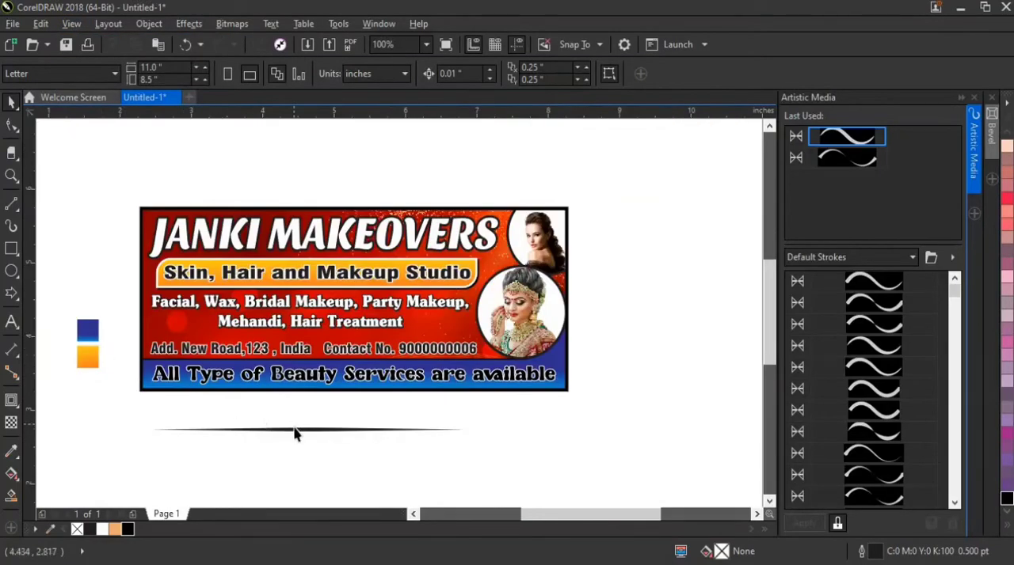
pyautogui.moveTo(295, 435); pyautogui.dragTo(299, 340)
pyautogui.click(102, 529)
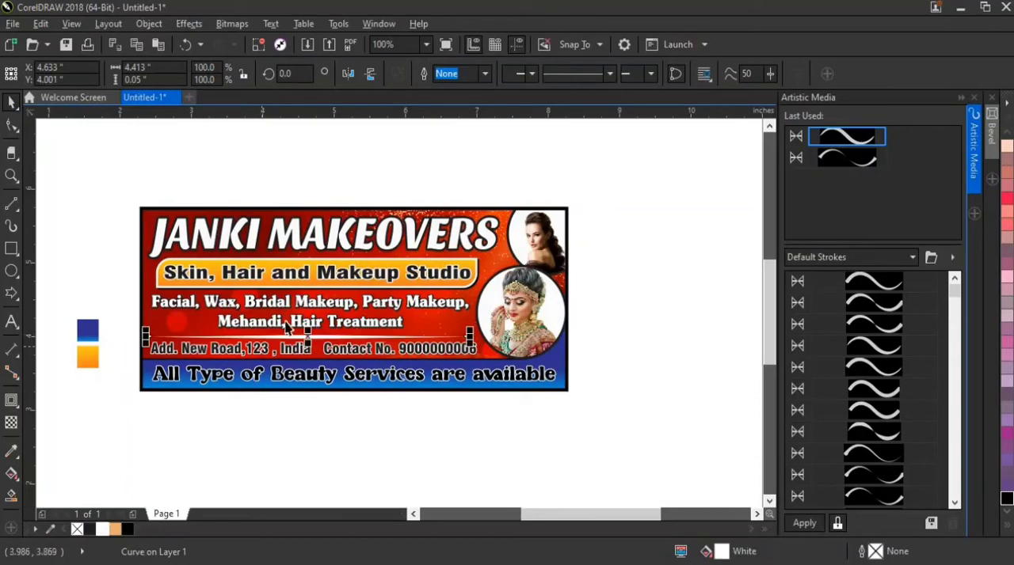
# Resize the white tapered divider to about 4.685 inches wide and 0.045 inches high
pyautogui.scroll(3, 328, 354)
pyautogui.scroll(2, 375, 399)
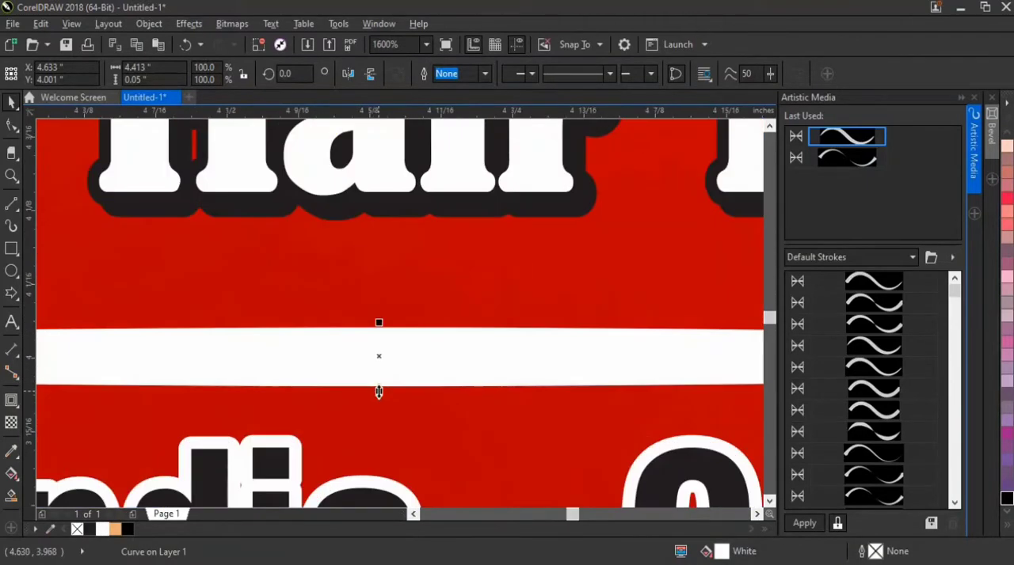
pyautogui.moveTo(378, 392); pyautogui.dragTo(381, 338)
pyautogui.scroll(-3, 381, 339)
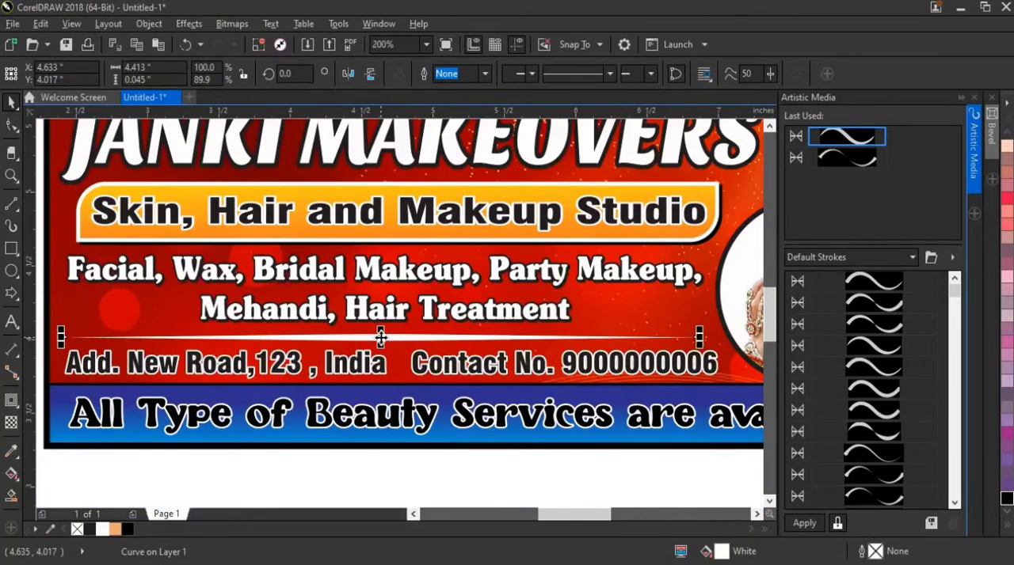
pyautogui.scroll(1, 693, 342)
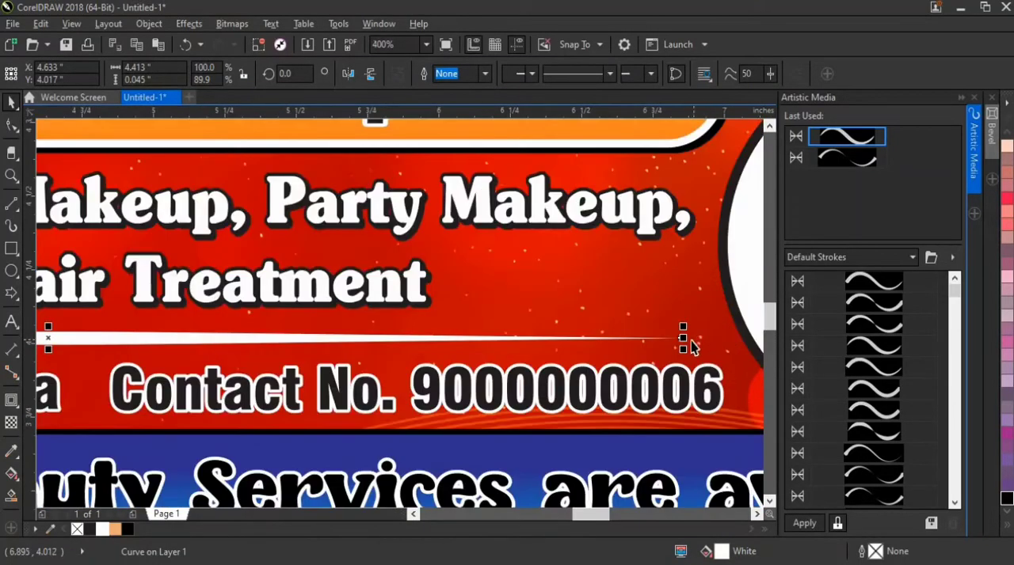
pyautogui.moveTo(683, 339); pyautogui.dragTo(726, 340)
# Reposition the tapered divider at about X 4.654 and Y 4.027 inches
pyautogui.scroll(-1, 373, 344)
pyautogui.scroll(2, 381, 342)
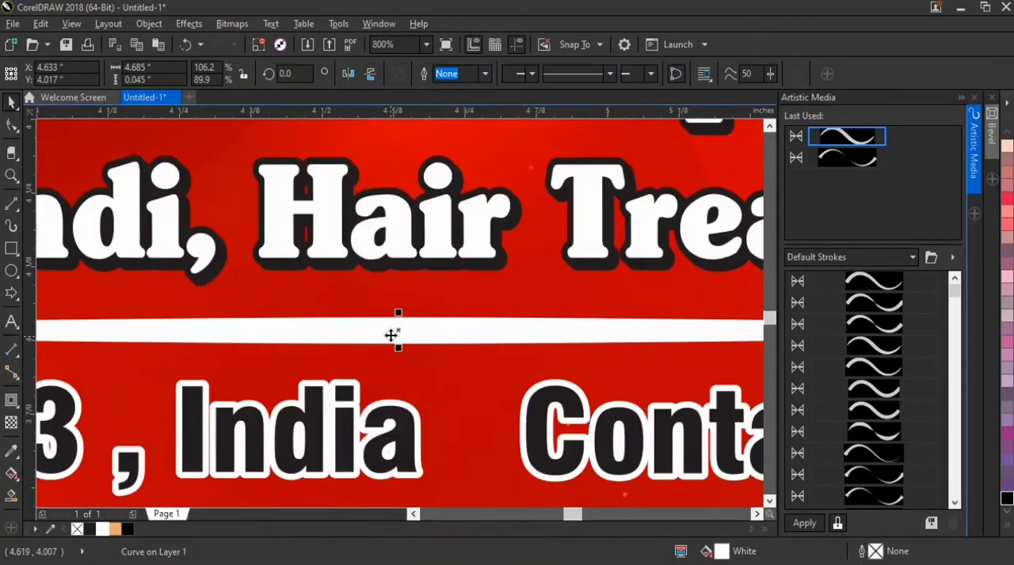
pyautogui.moveTo(390, 336); pyautogui.dragTo(415, 325)
pyautogui.scroll(-2, 402, 334)
pyautogui.scroll(3, 403, 333)
pyautogui.scroll(-1, 415, 327)
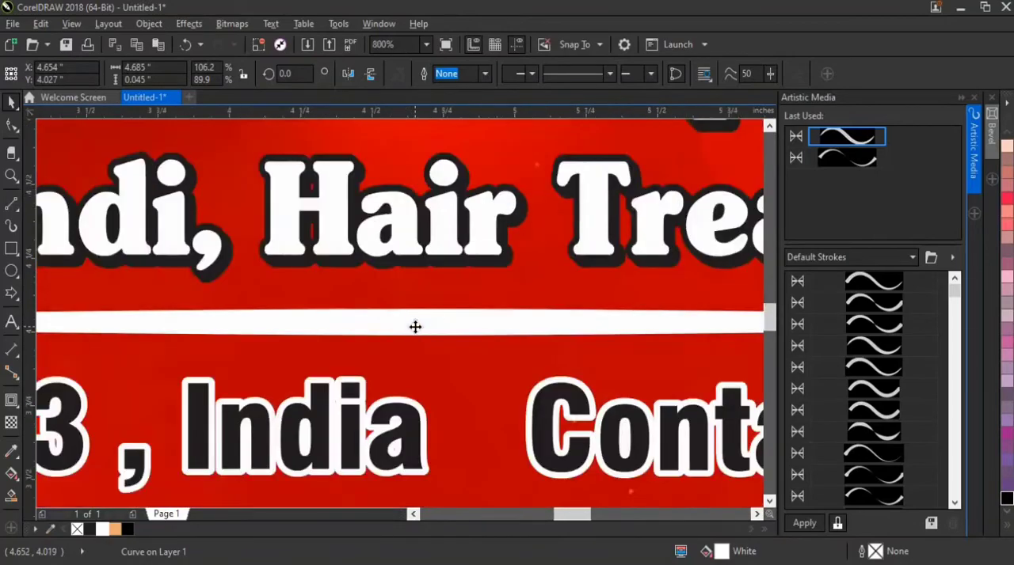
pyautogui.scroll(-2, 415, 327)
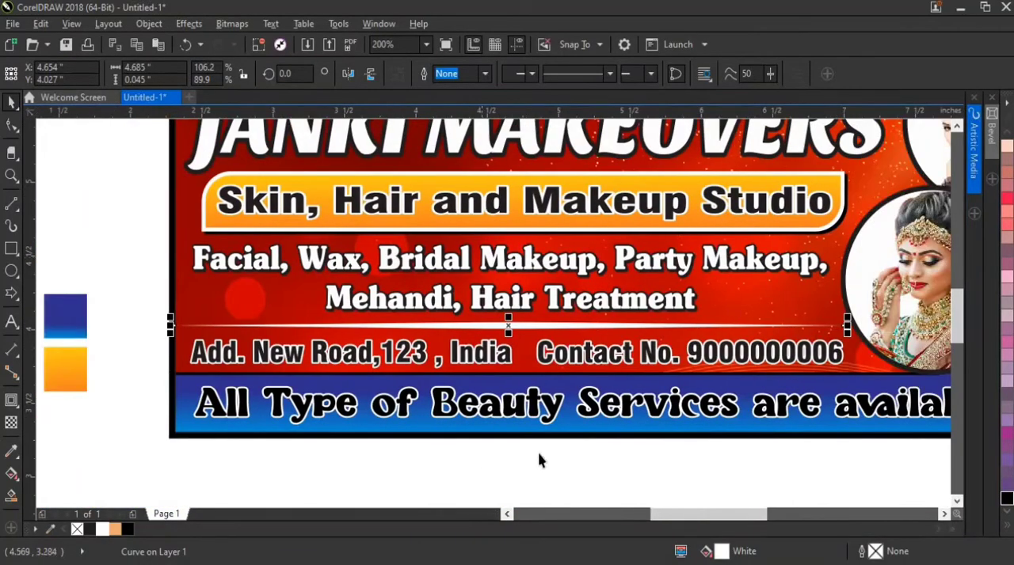
pyautogui.click(539, 455)
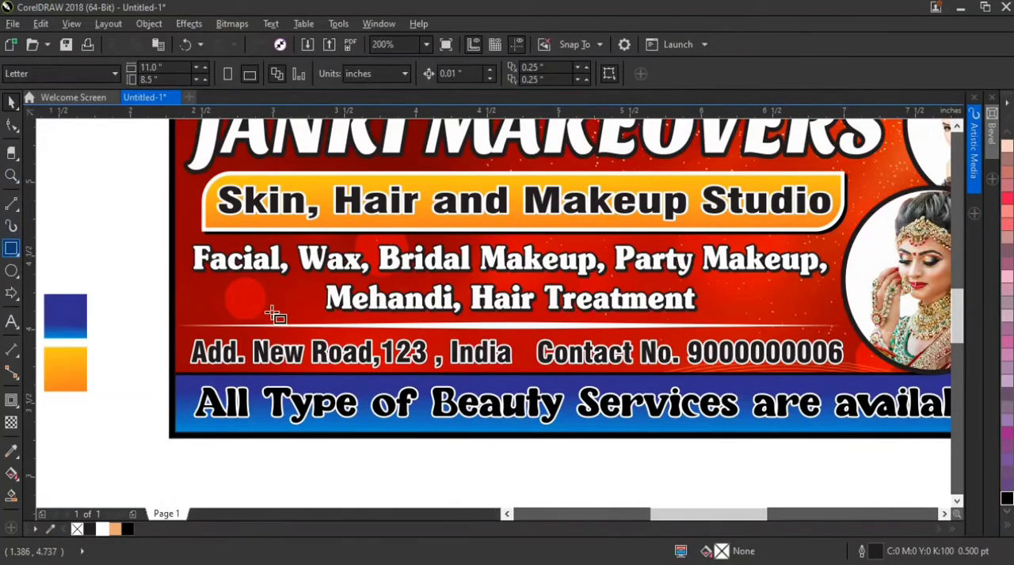
# Draw a narrow vertical bar about 0.03 by 0.174 inches between the address and contact texts, with black fill and white outline
pyautogui.scroll(2, 536, 353)
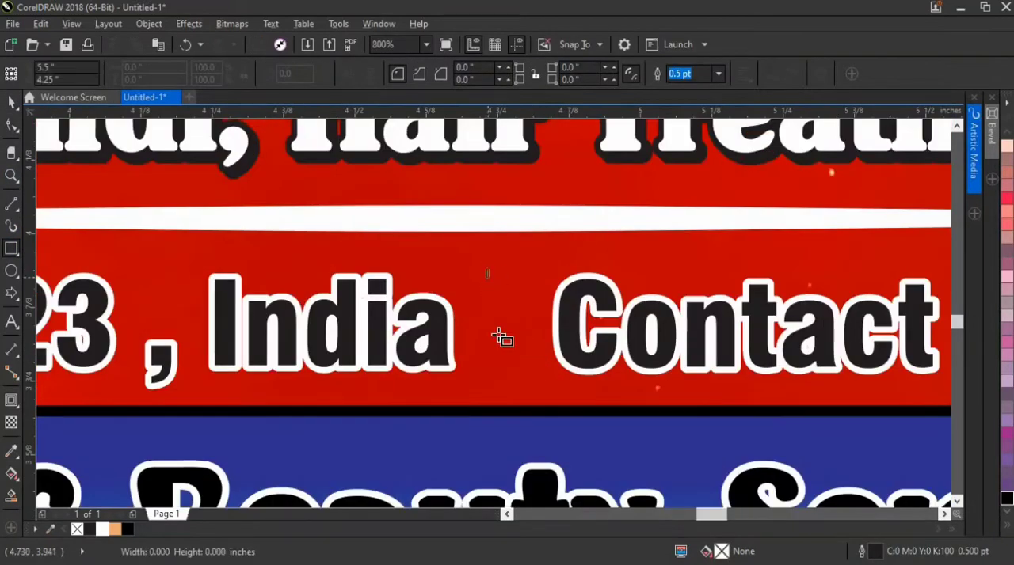
pyautogui.moveTo(496, 334); pyautogui.dragTo(504, 373)
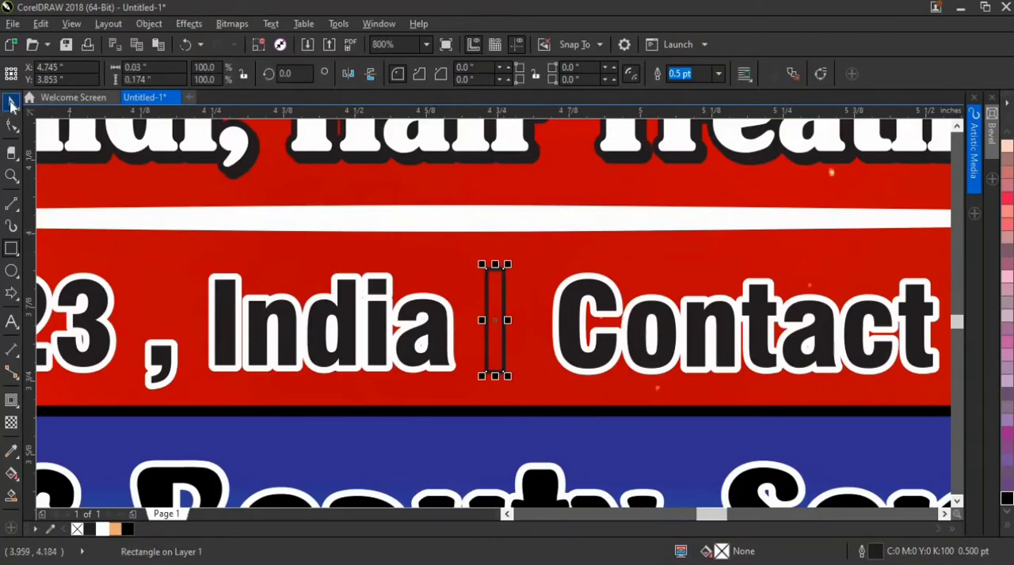
pyautogui.click(106, 529)
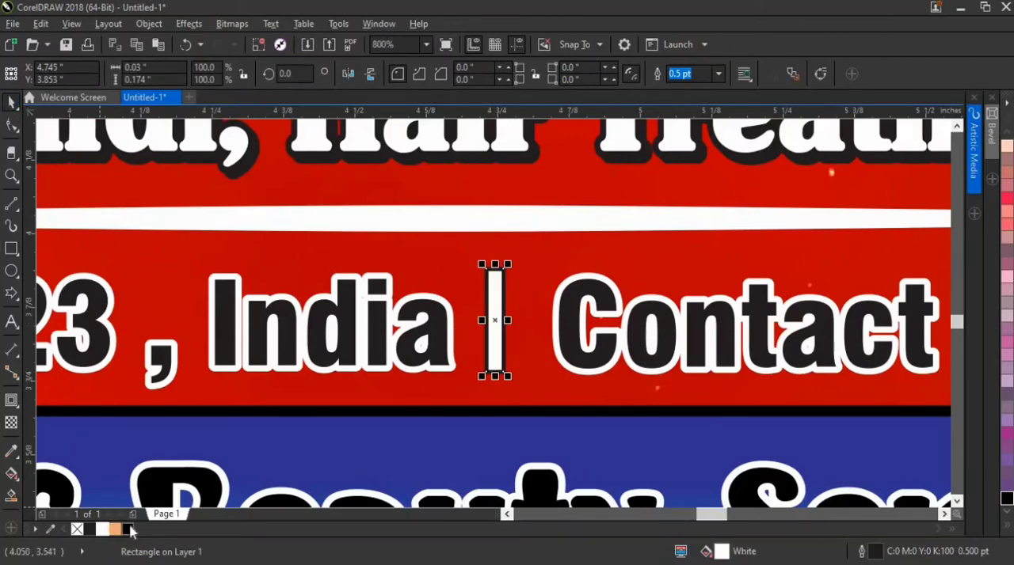
pyautogui.click(130, 529)
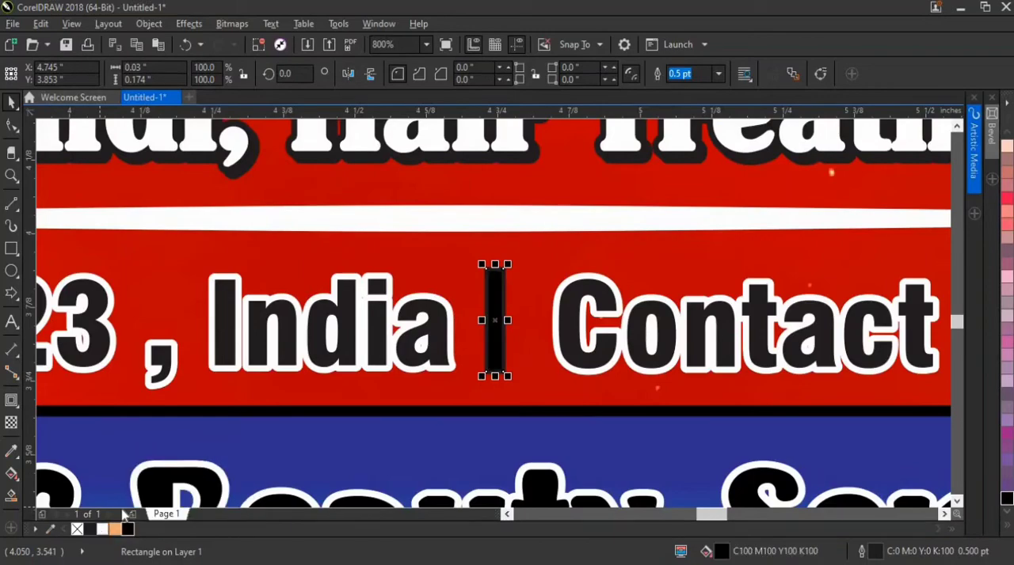
# Shift the vertical separator bar toward the contact text, to X 4.77 inches
pyautogui.scroll(2, 499, 321)
pyautogui.moveTo(499, 321); pyautogui.dragTo(530, 320)
pyautogui.scroll(-4, 531, 319)
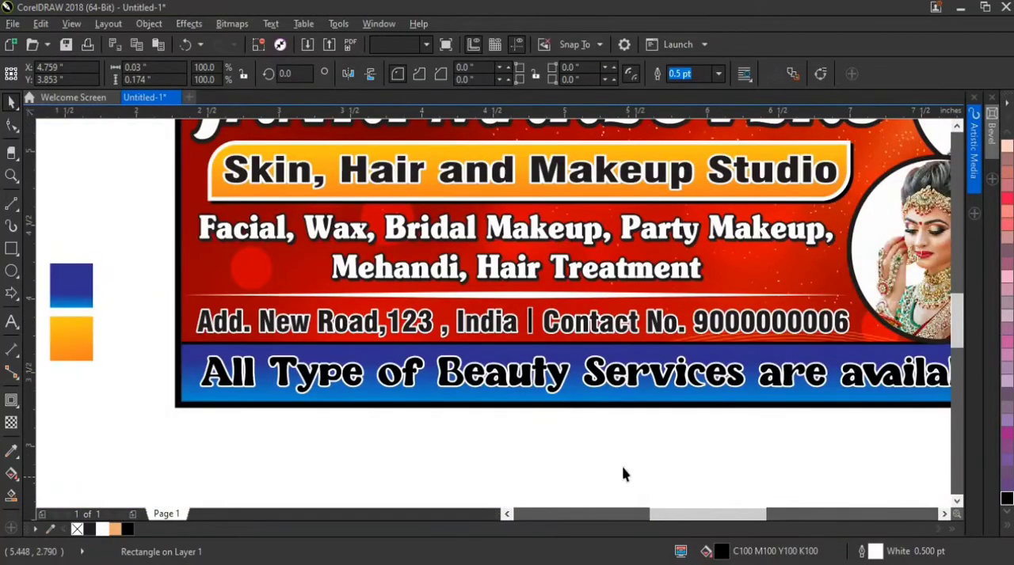
pyautogui.click(623, 475)
pyautogui.scroll(4, 545, 333)
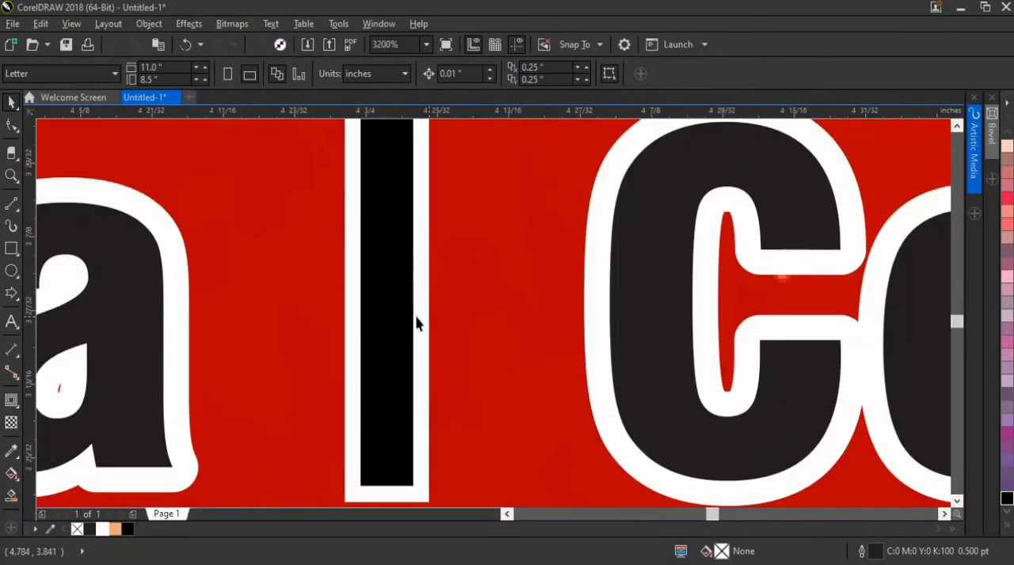
pyautogui.click(420, 320)
pyautogui.press('Right')
pyautogui.scroll(-5, 441, 320)
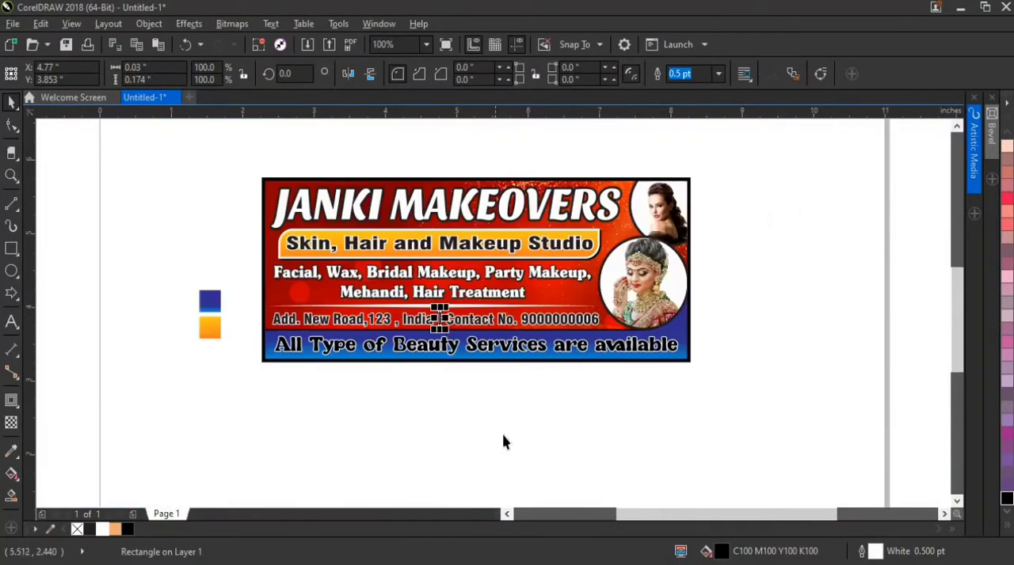
pyautogui.click(504, 442)
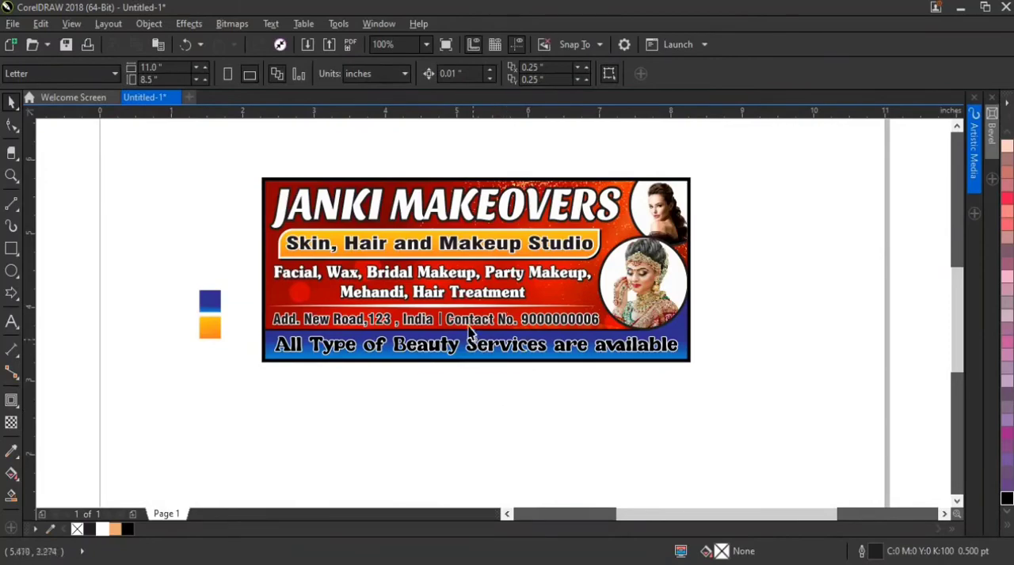
# Nudge the tapered divider slightly within the gap between the services list and the address line
pyautogui.scroll(1, 444, 317)
pyautogui.click(424, 287)
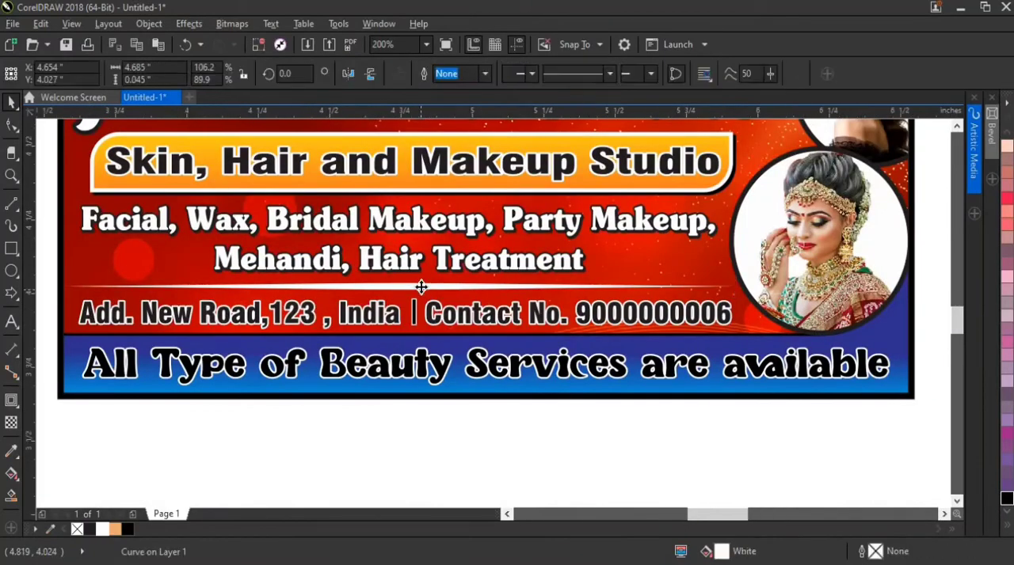
pyautogui.scroll(2, 422, 282)
pyautogui.moveTo(421, 278); pyautogui.dragTo(418, 280)
# Move the address text, separator bar and contact text together up to Y 3.85 inches
pyautogui.click(329, 382)
pyautogui.keyDown('shift'); pyautogui.click(396, 371); pyautogui.keyUp('shift')
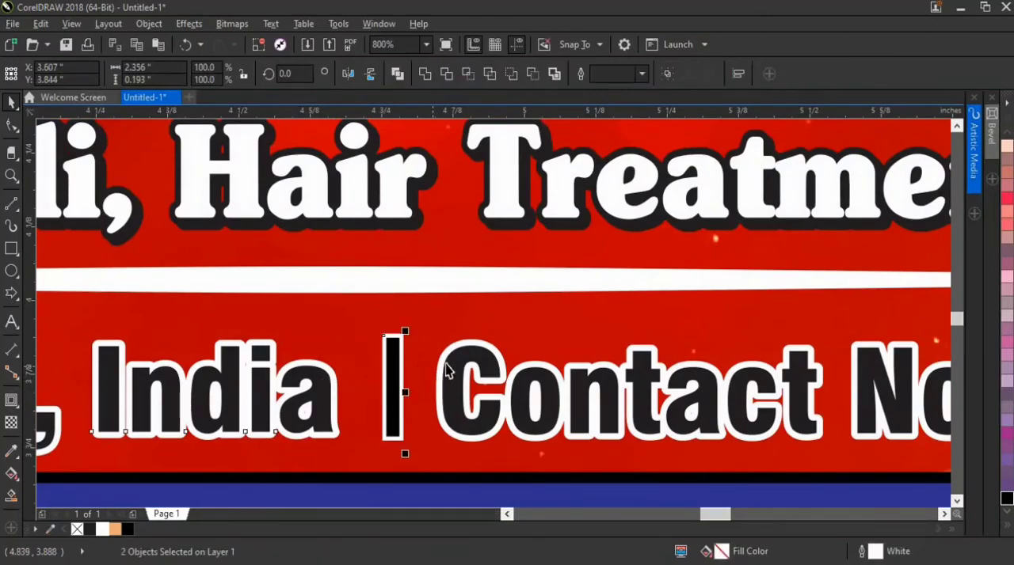
pyautogui.keyDown('shift'); pyautogui.click(475, 358); pyautogui.keyUp('shift')
pyautogui.scroll(2, 476, 356)
pyautogui.moveTo(475, 356); pyautogui.dragTo(475, 342)
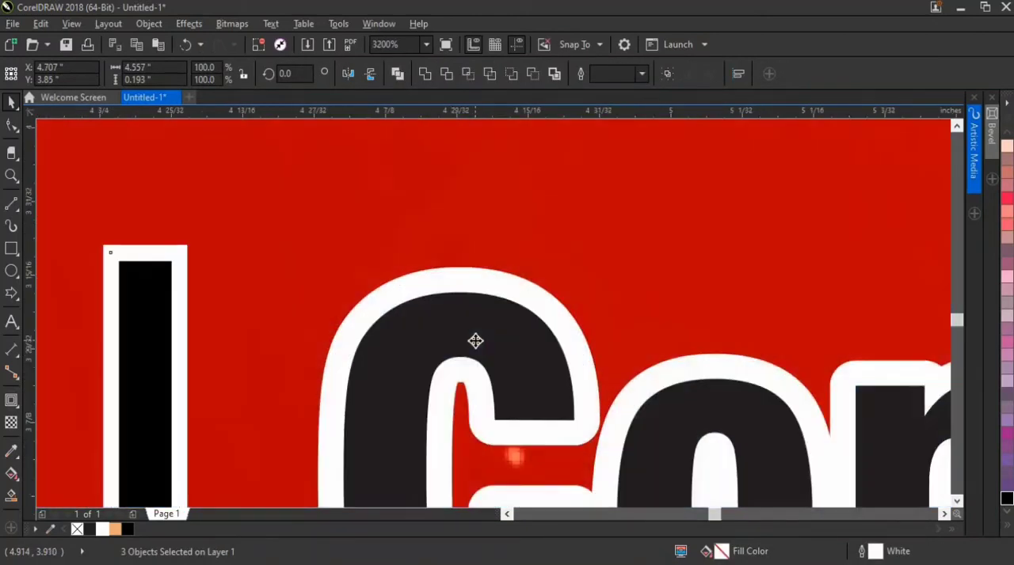
pyautogui.scroll(-3, 476, 342)
pyautogui.scroll(-1, 475, 341)
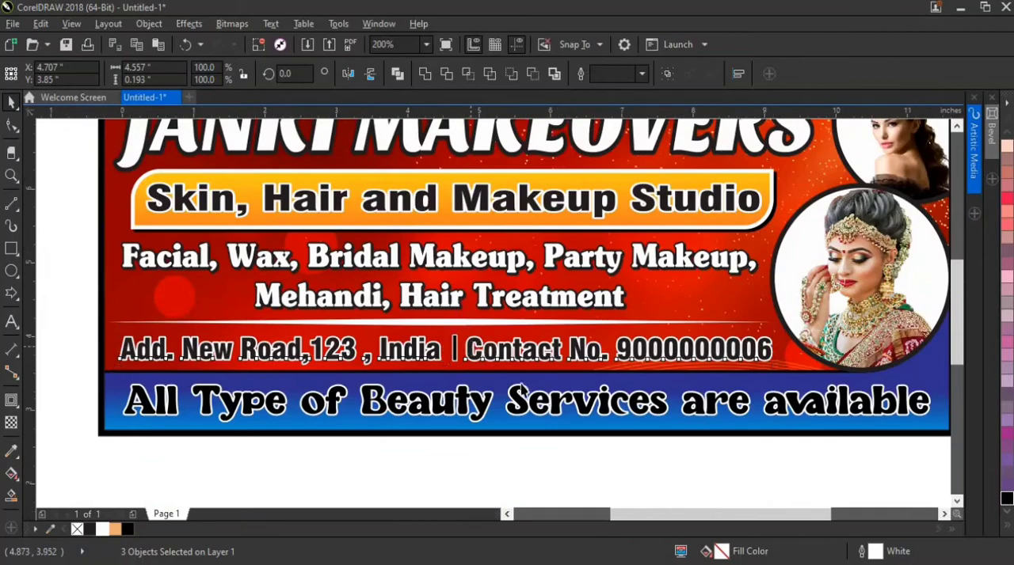
pyautogui.scroll(-1, 468, 350)
pyautogui.click(654, 417)
# Offset the white front heading from its black shadow copy, placing it at about X 4.819 and Y 5.381 inches
pyautogui.moveTo(430, 231); pyautogui.dragTo(307, 246)
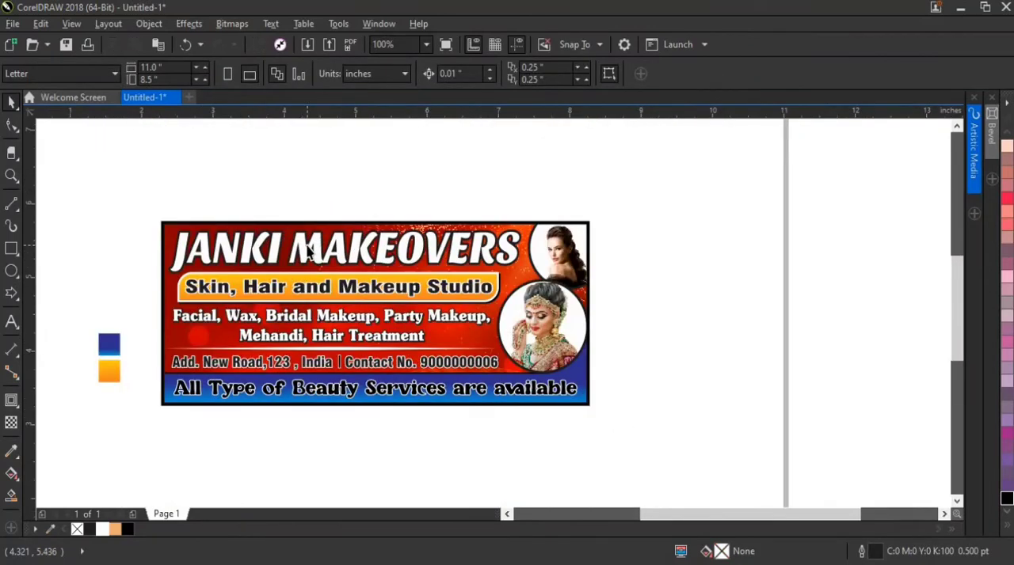
pyautogui.click(309, 249)
pyautogui.click(389, 172)
pyautogui.scroll(2, 519, 257)
pyautogui.moveTo(516, 257)
pyautogui.mouseDown()
pyautogui.moveTo(488, 253)
pyautogui.moveTo(498, 263)
pyautogui.moveTo(512, 256)
pyautogui.mouseUp()
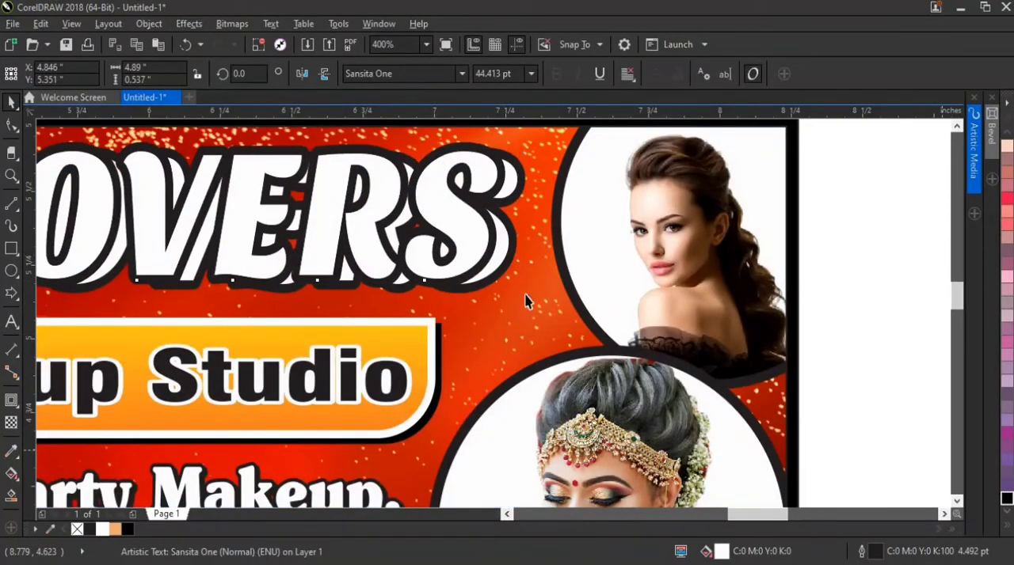
pyautogui.scroll(1, 478, 250)
pyautogui.doubleClick(490, 247)
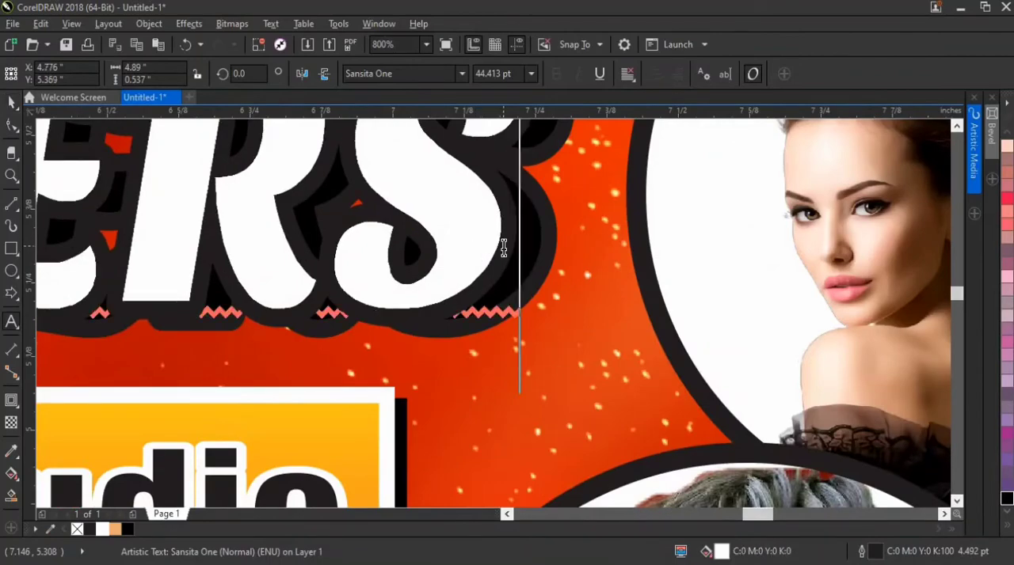
pyautogui.click(11, 102)
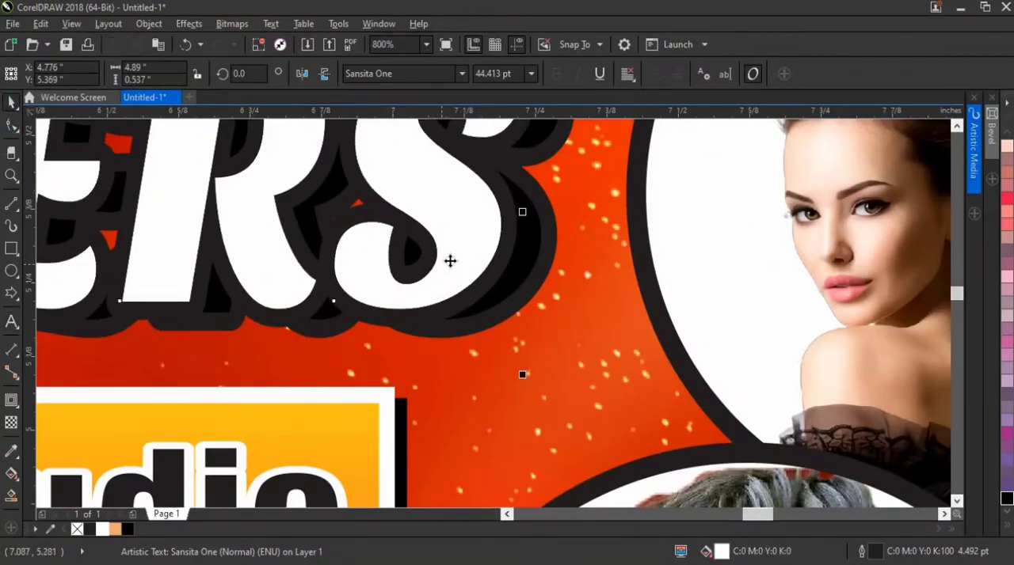
pyautogui.moveTo(449, 260); pyautogui.dragTo(465, 258)
pyautogui.scroll(-1, 465, 257)
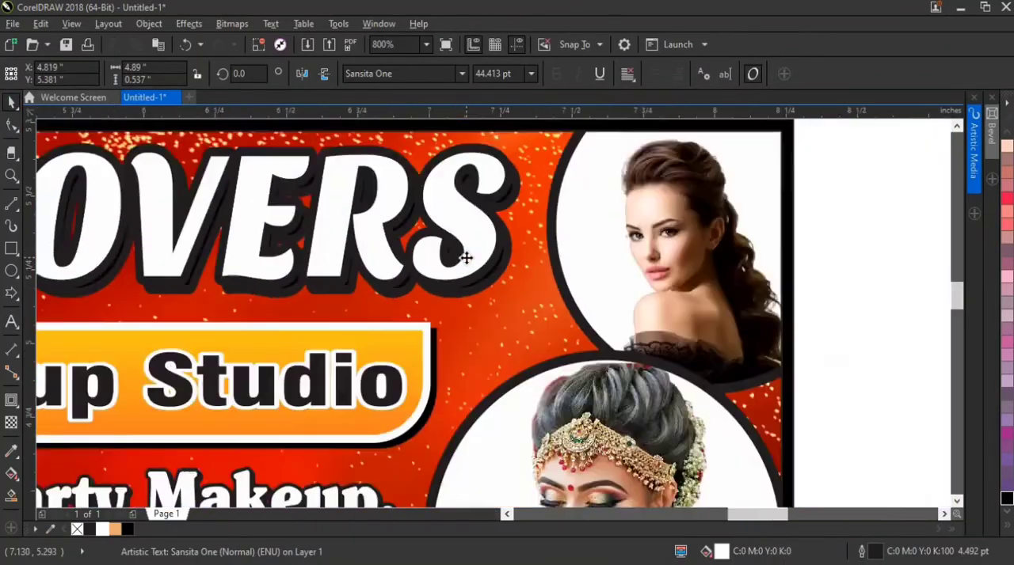
pyautogui.scroll(-3, 466, 258)
pyautogui.press('Escape')
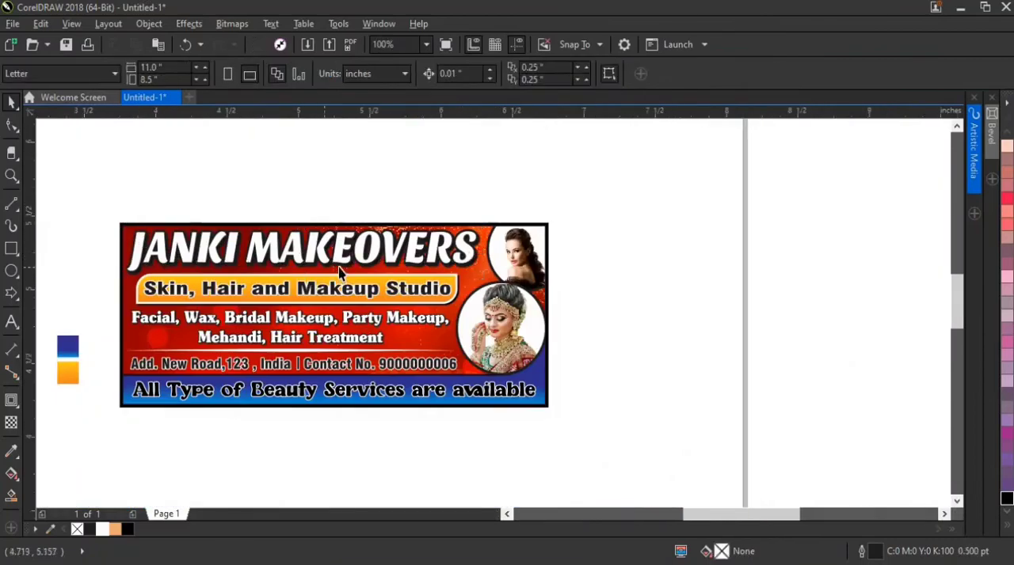
# Fine-tune the white front heading over its shadow copy to about X 4.825 and Y 5.369 inches
pyautogui.scroll(4, 354, 240)
pyautogui.scroll(1, 354, 239)
pyautogui.moveTo(371, 195); pyautogui.dragTo(410, 214)
pyautogui.scroll(-4, 410, 214)
pyautogui.scroll(-5, 412, 218)
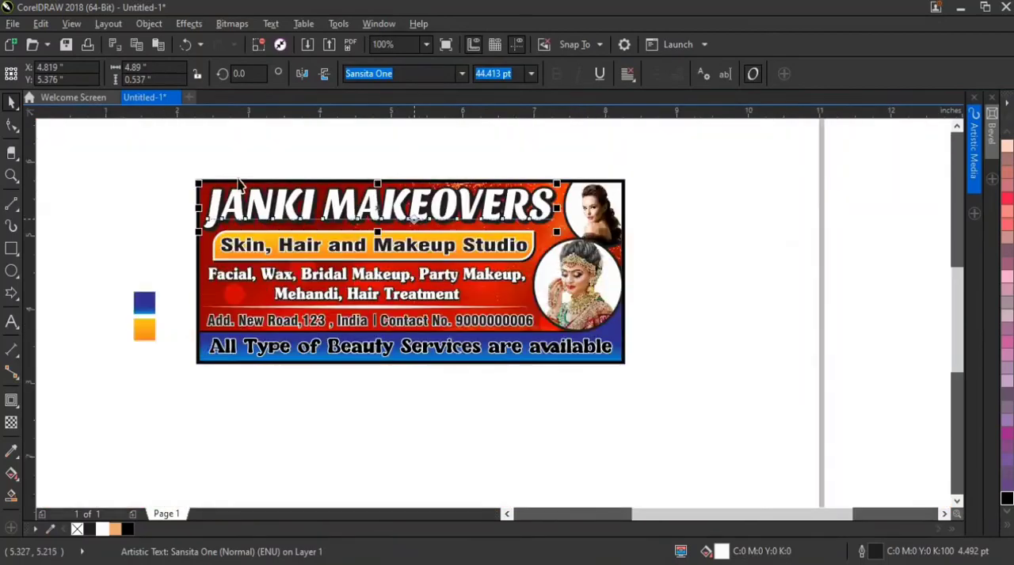
pyautogui.click(181, 177)
pyautogui.scroll(5, 338, 221)
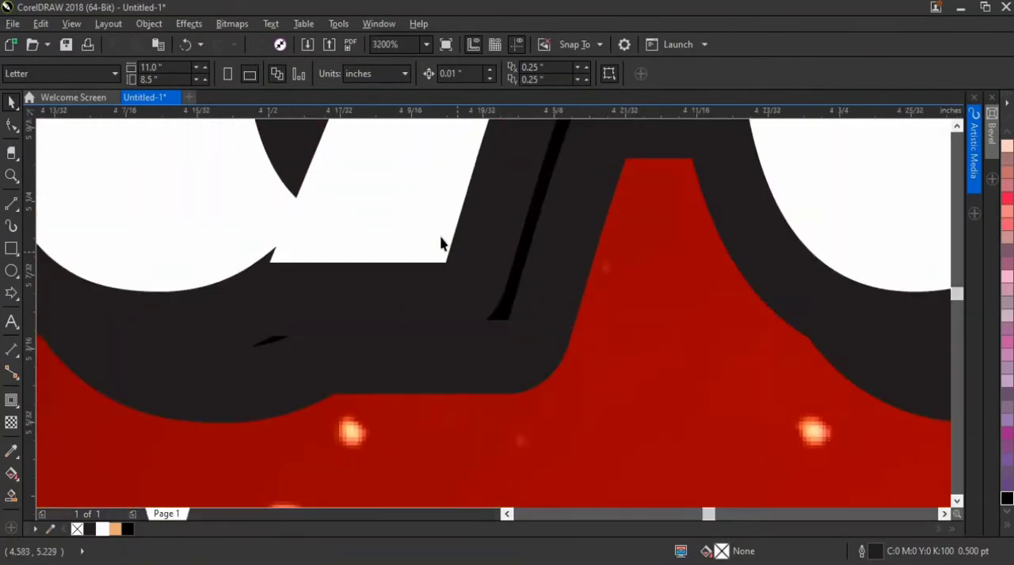
pyautogui.moveTo(441, 243); pyautogui.dragTo(457, 260)
pyautogui.scroll(-3, 457, 260)
pyautogui.scroll(-1, 455, 259)
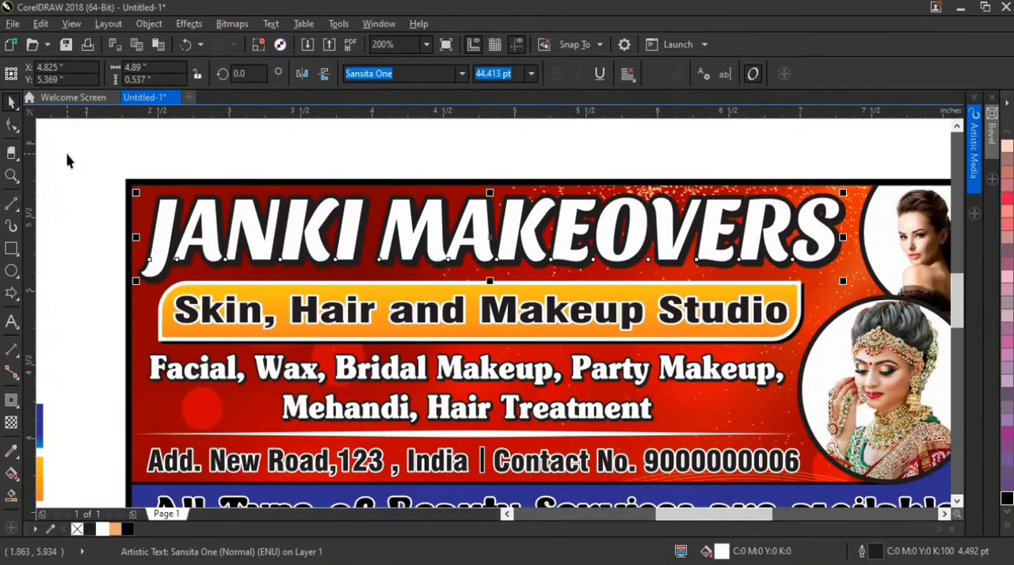
pyautogui.click(99, 170)
# Group all the banner objects together and fit the finished banner in view
pyautogui.scroll(-1, 100, 172)
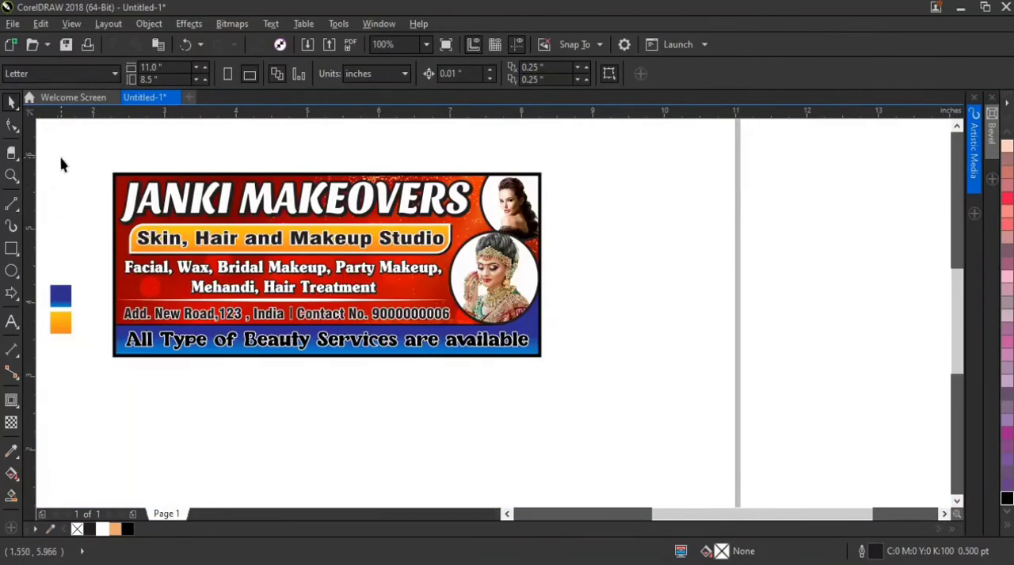
pyautogui.moveTo(62, 163); pyautogui.dragTo(472, 225)
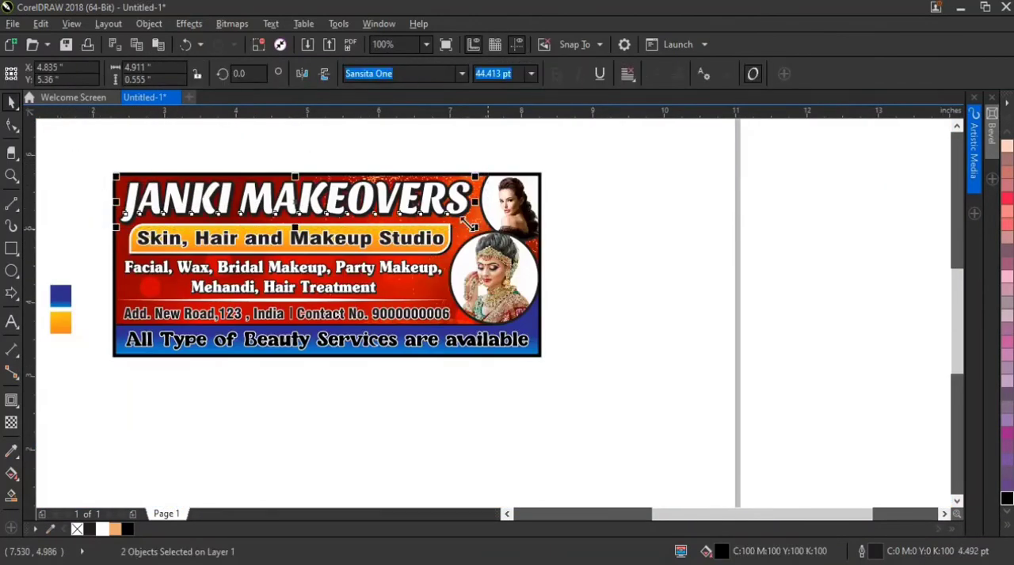
pyautogui.moveTo(82, 156); pyautogui.dragTo(585, 393)
pyautogui.rightClick(436, 285)
pyautogui.click(463, 285)
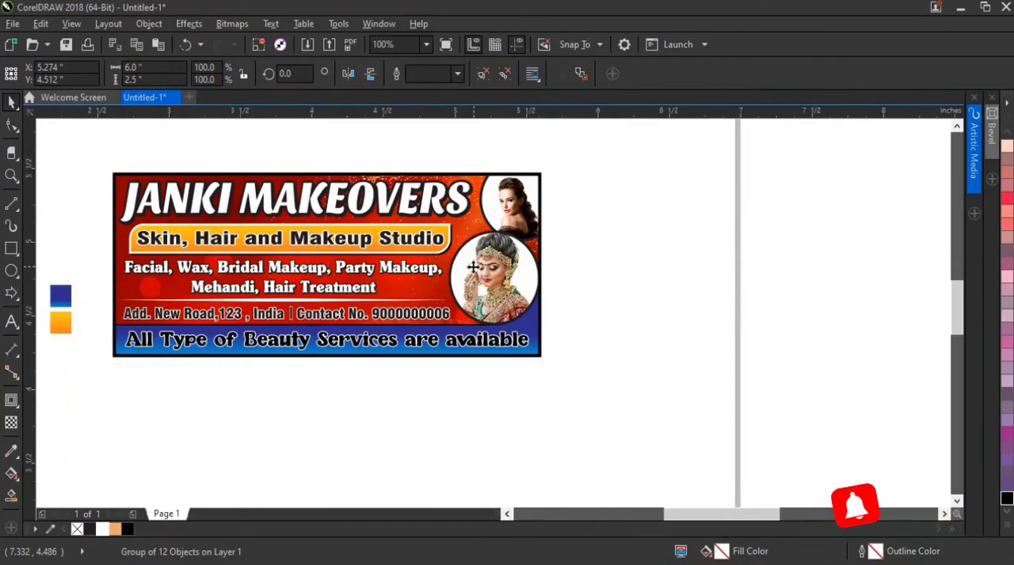
pyautogui.hotkey('shift', 'F2')
pyautogui.click(936, 238)
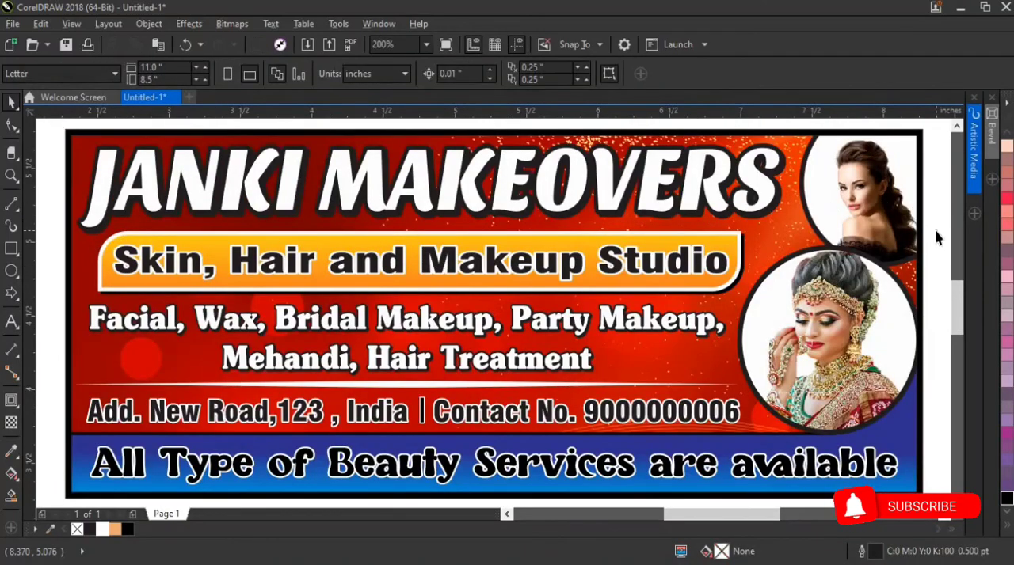